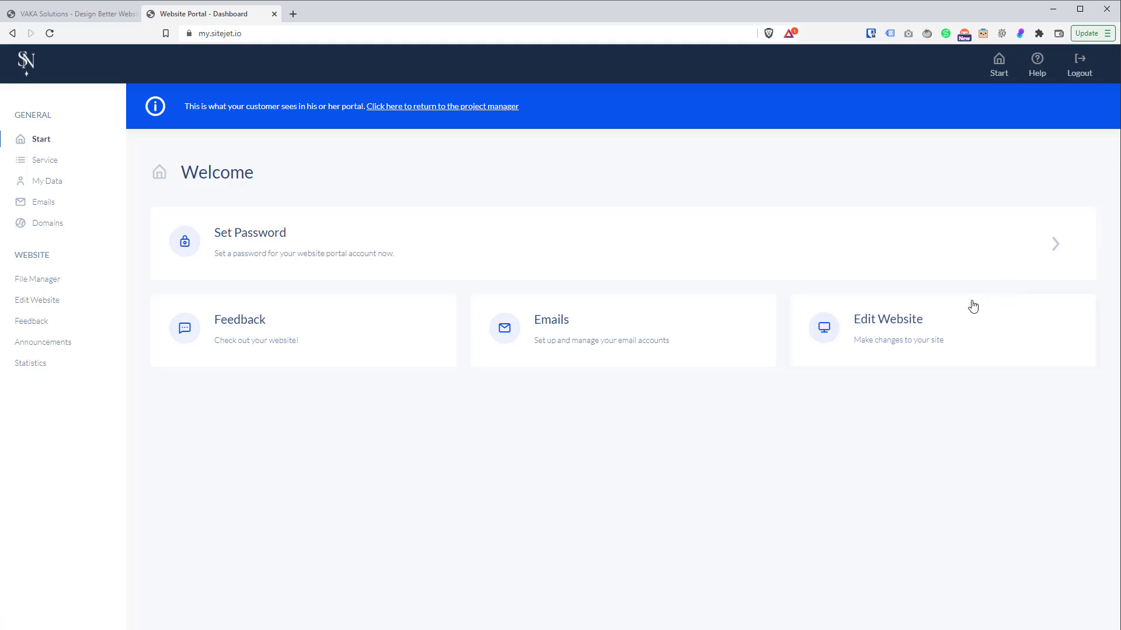
- Open the customer's website in the Sitejet editor from the website portal
click(968, 354)
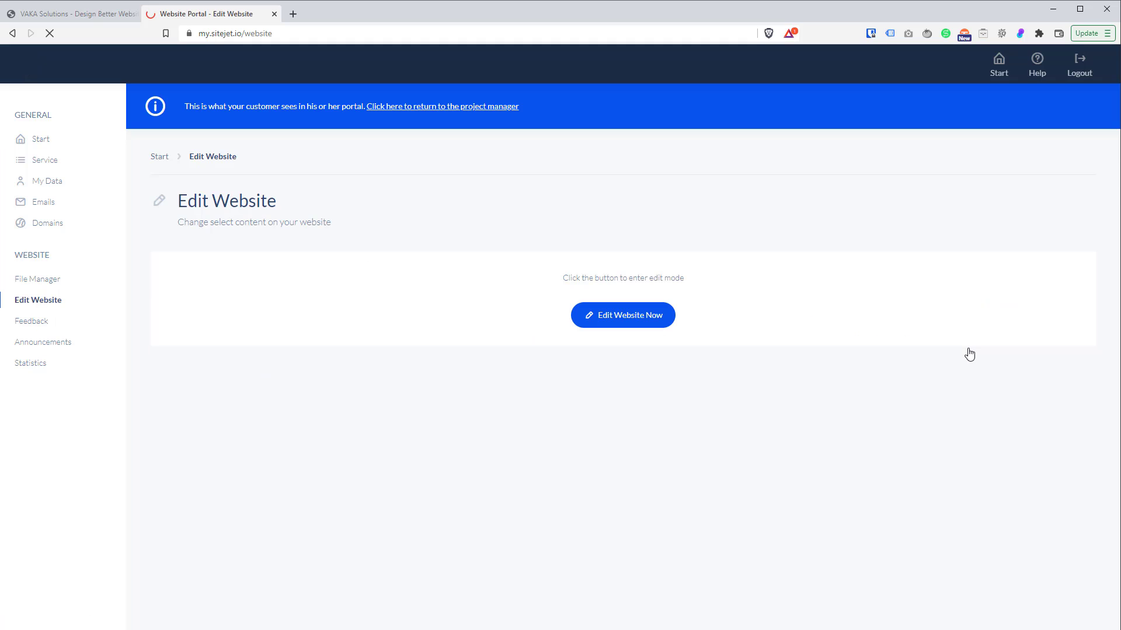
click(604, 325)
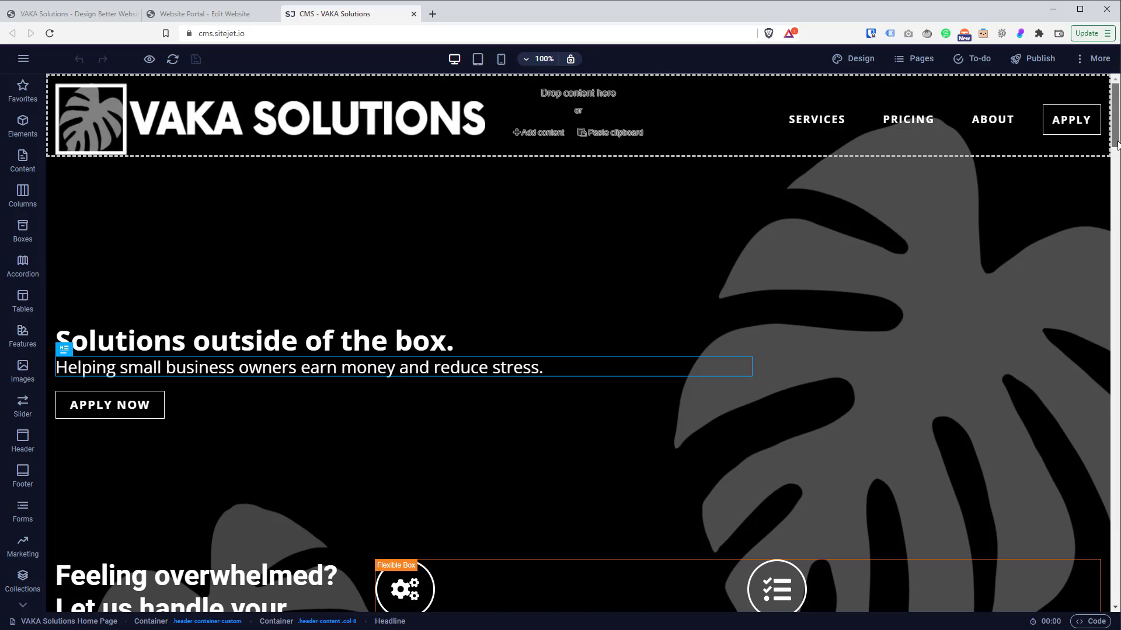
- Review the home page sections in the editor from the hero down to the pricing packages, and return to the start of the page
scroll(1117, 144, down, 6)
scroll(1117, 144, down, 2)
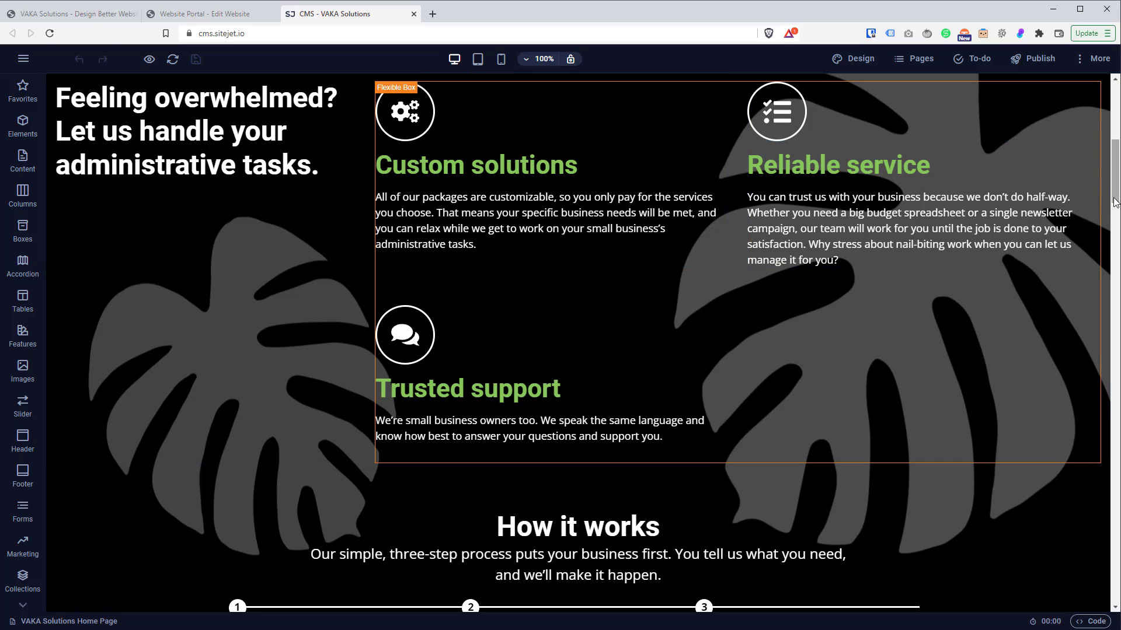
scroll(1112, 201, down, 8)
scroll(1118, 314, down, 7)
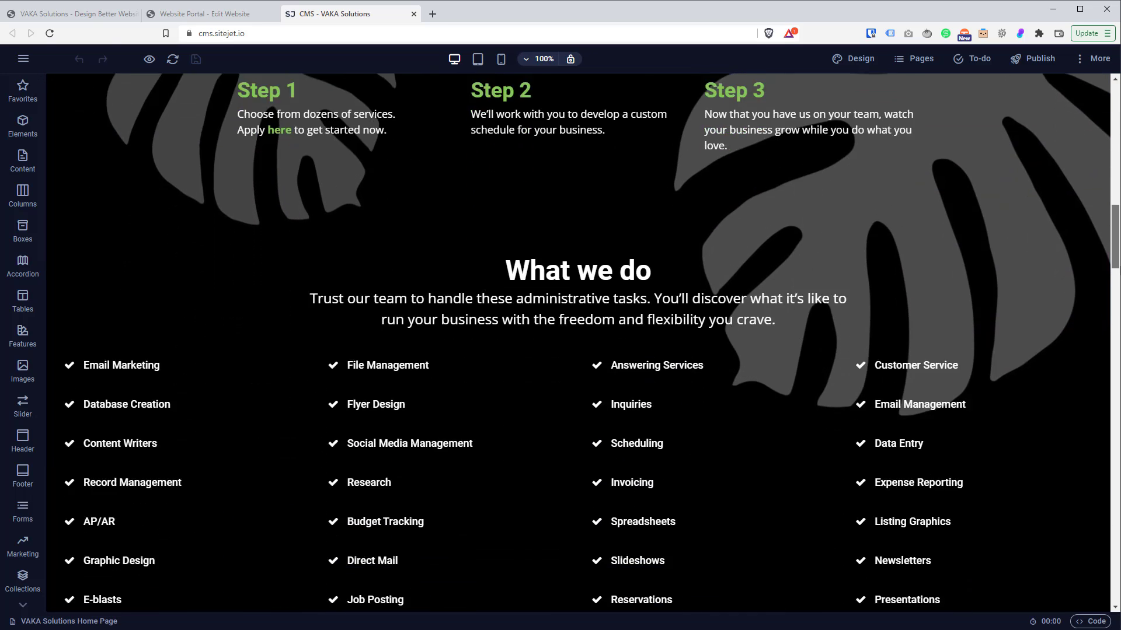
scroll(1118, 314, down, 6)
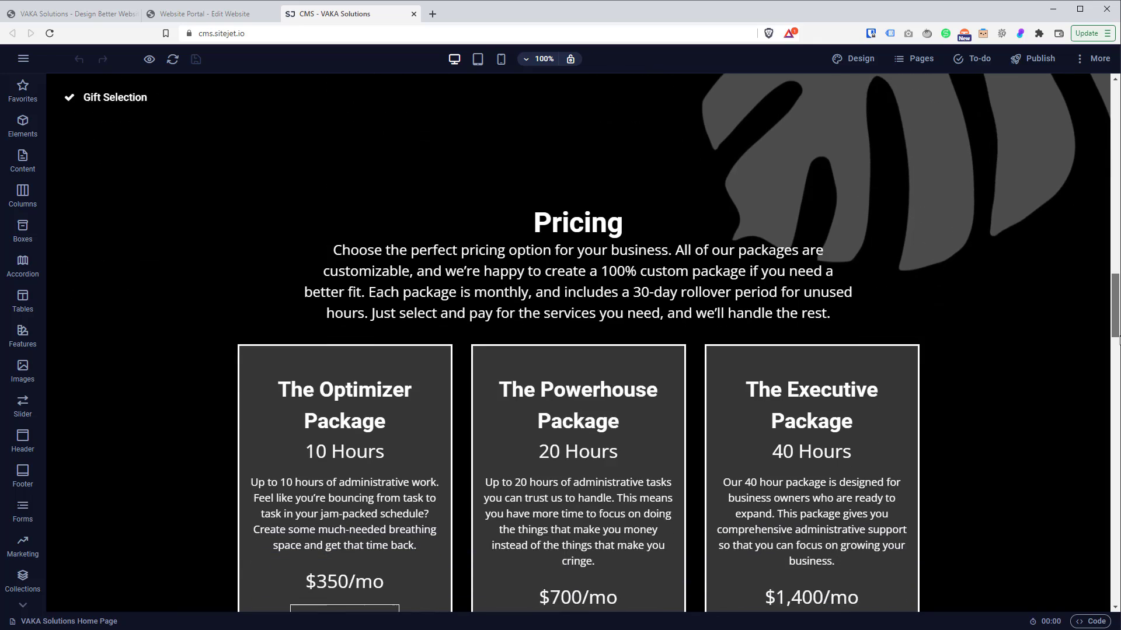
scroll(1117, 314, down, 7)
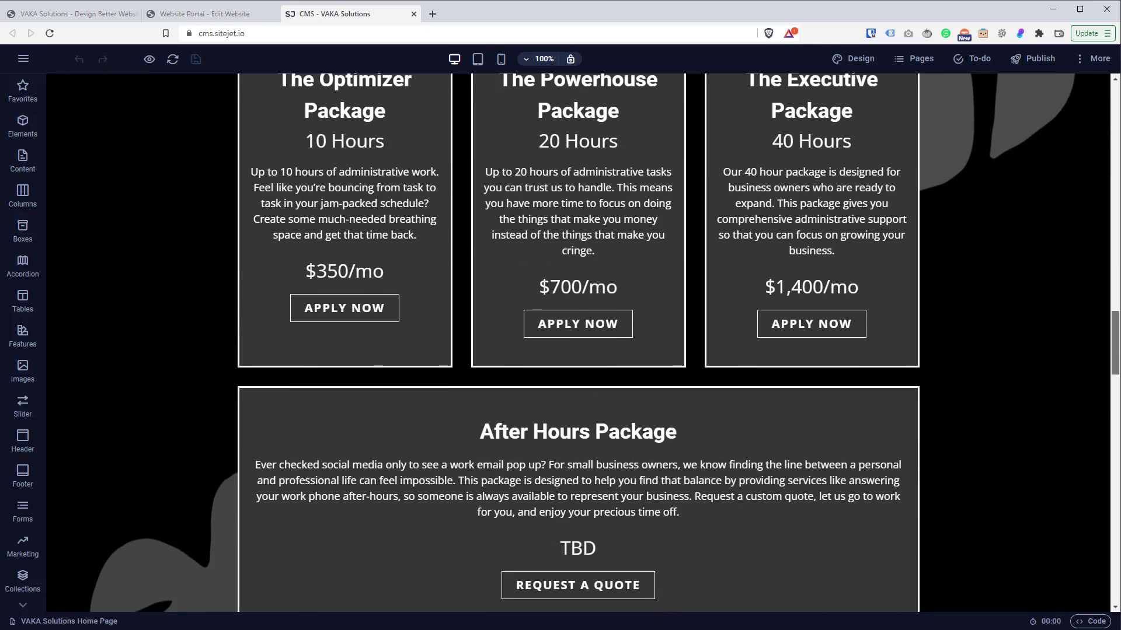
scroll(1118, 313, down, 5)
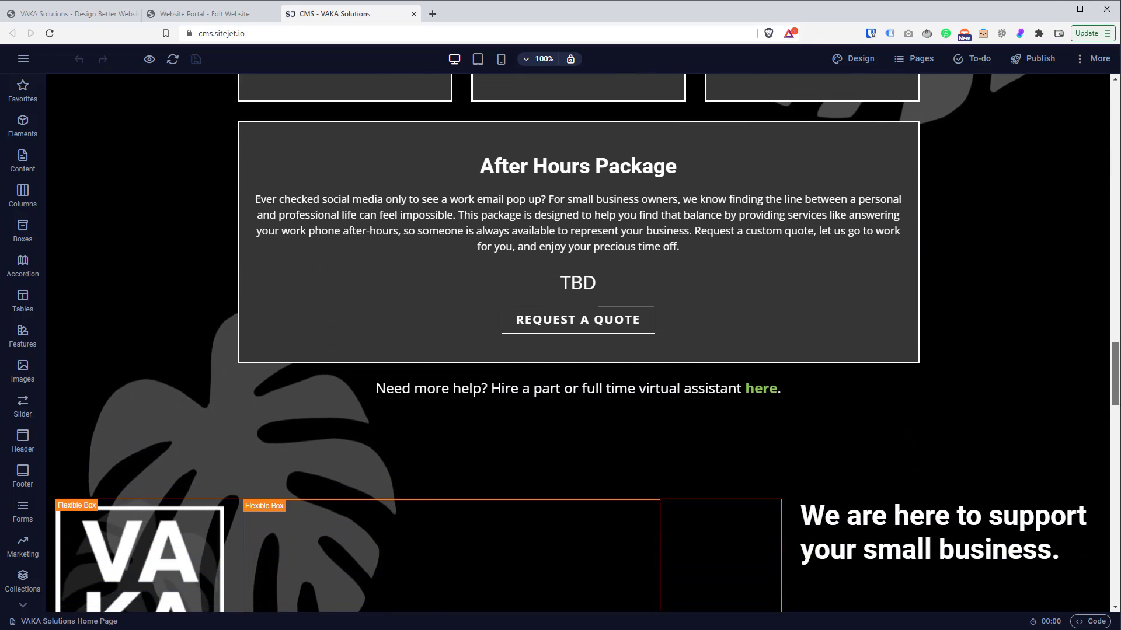
drag(1118, 406, 1119, 104)
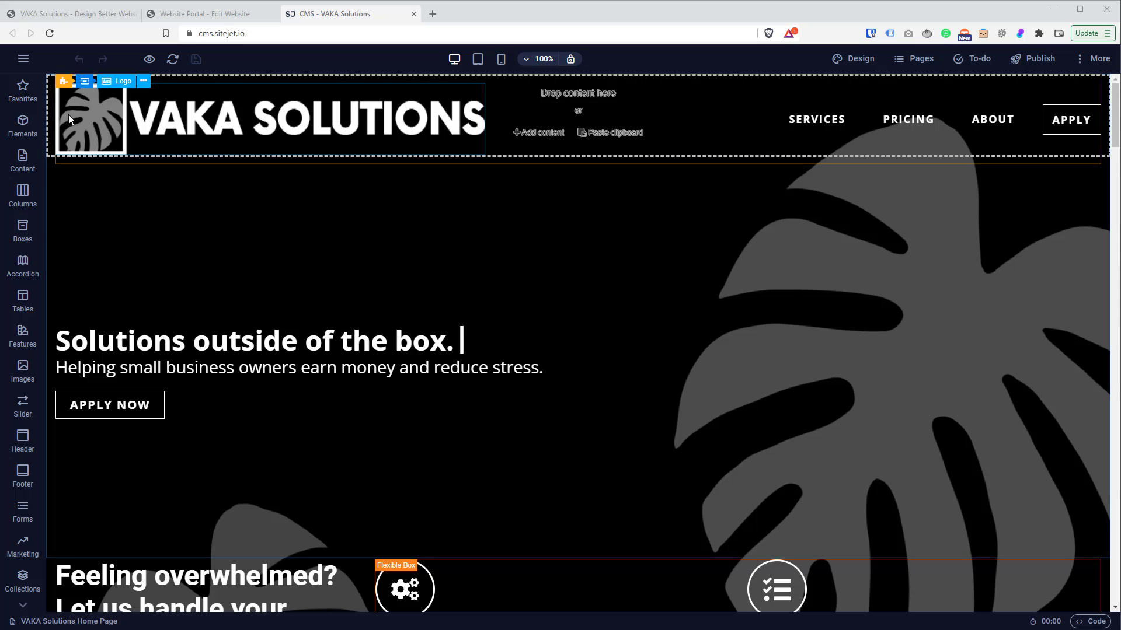
- Add a 301 redirection rule with /sched as the source path, and delete the rule
click(24, 60)
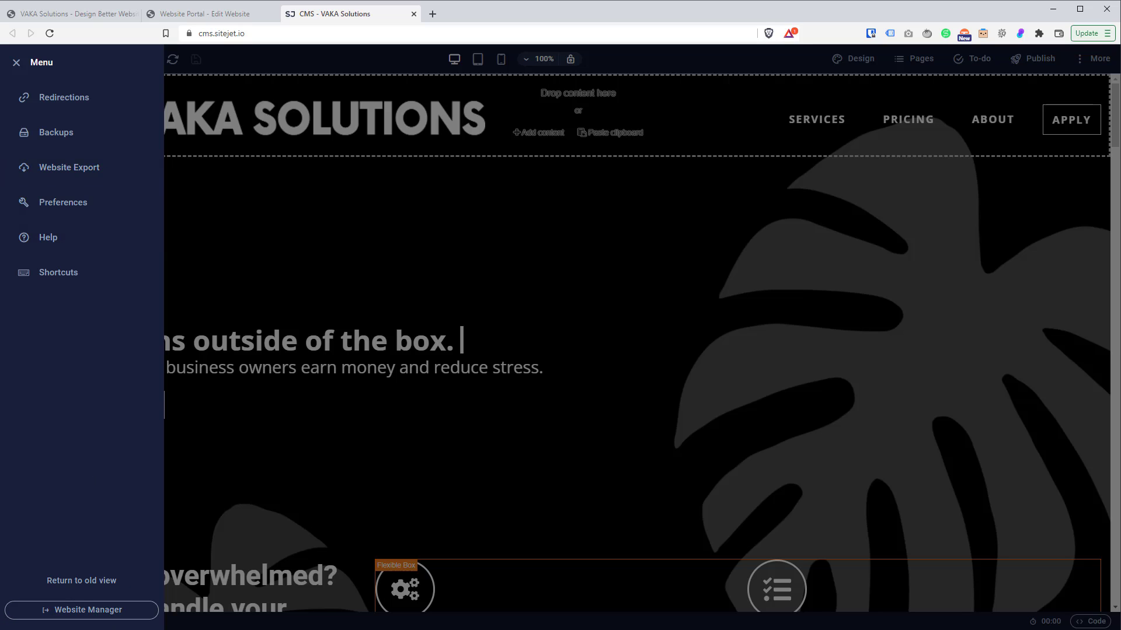
click(66, 99)
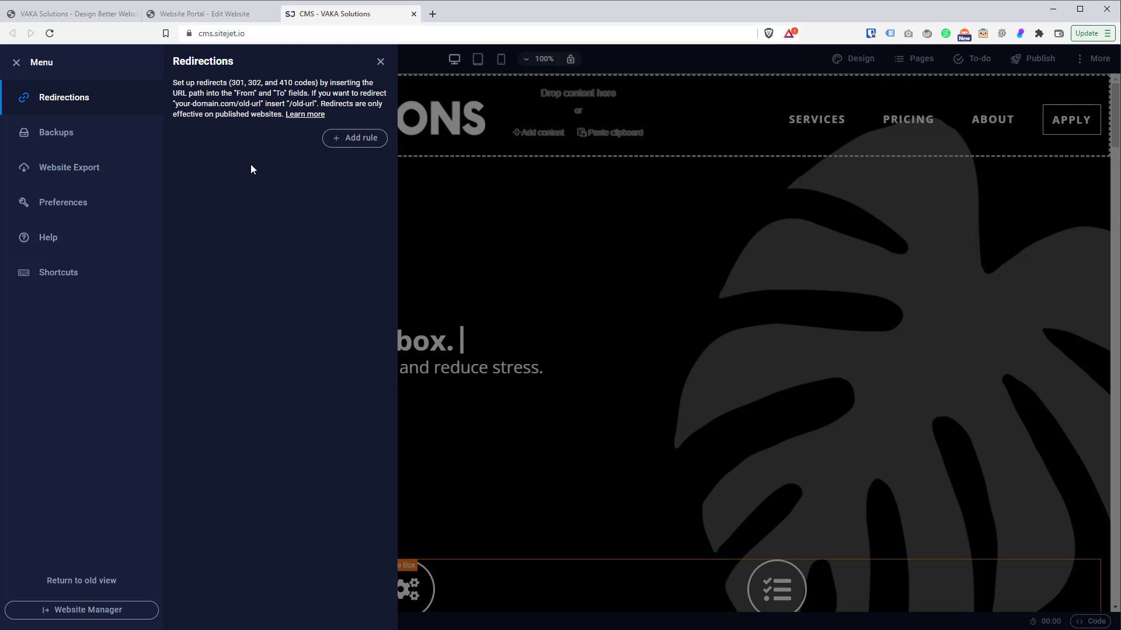
click(338, 143)
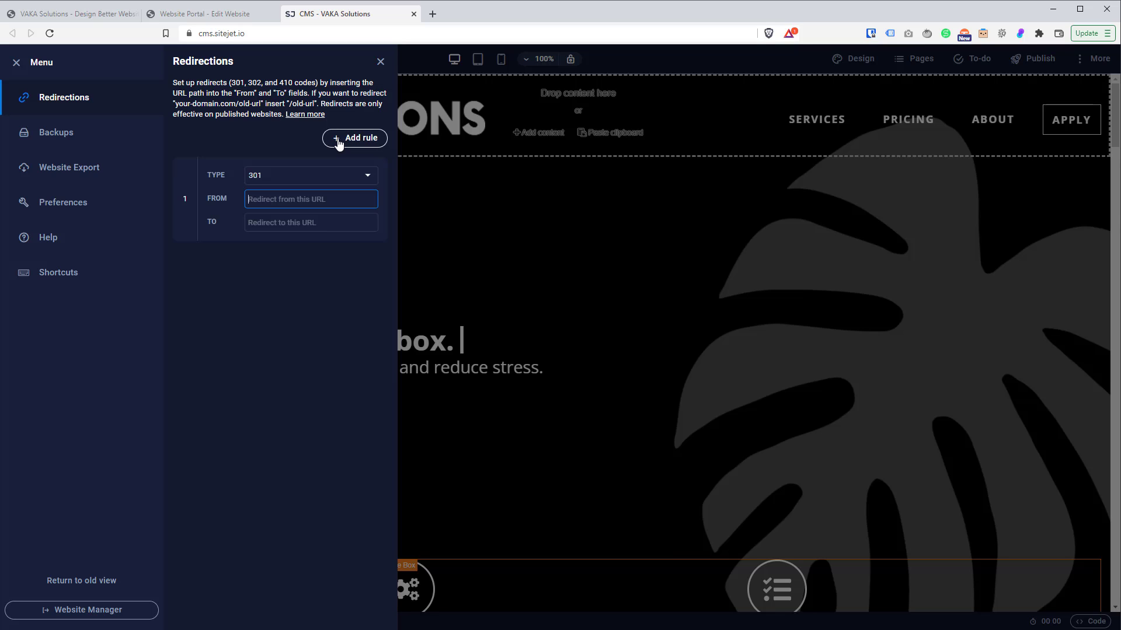
click(268, 197)
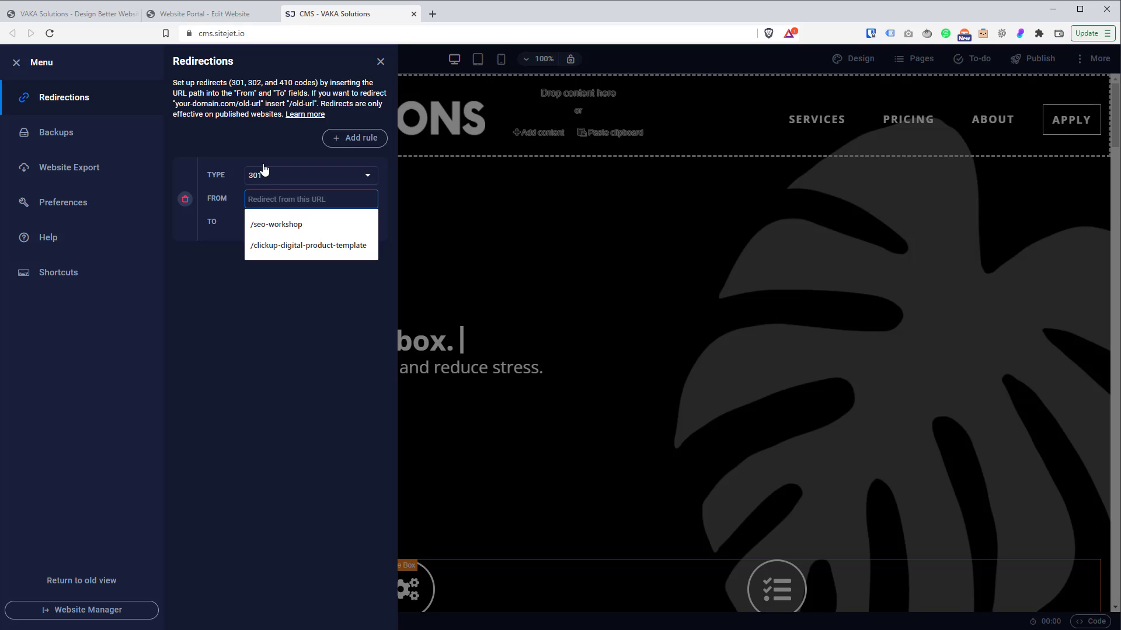
text(/gettin)
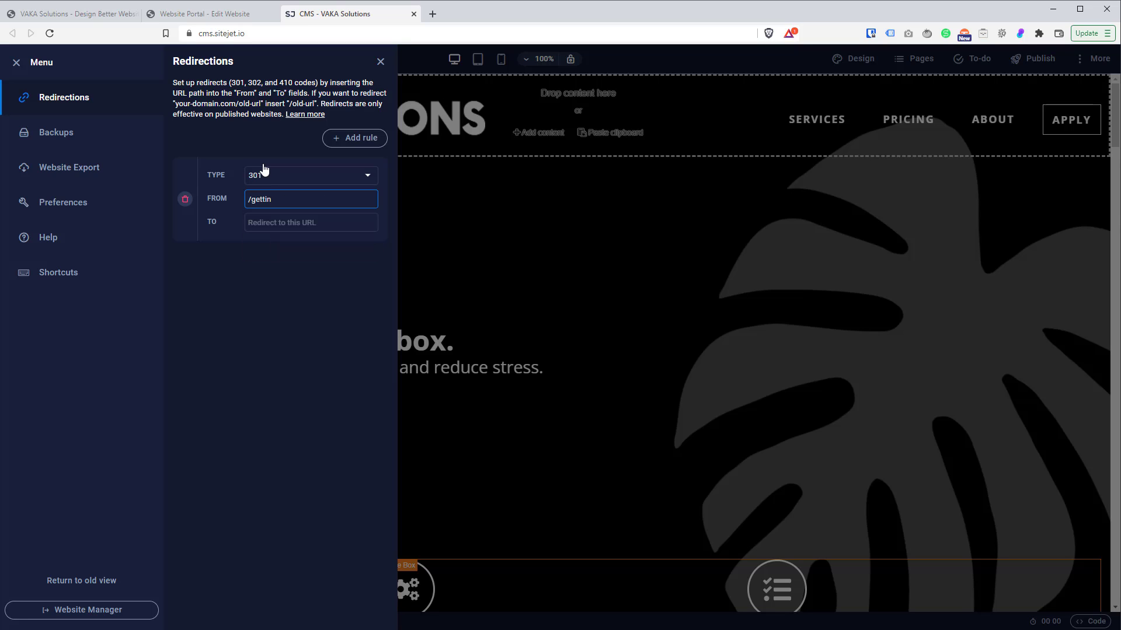
key(BackSpace)
key(BackSpace)
key(BackSpace)
key(BackSpace)
key(BackSpace)
key(BackSpace)
text(sched)
click(185, 200)
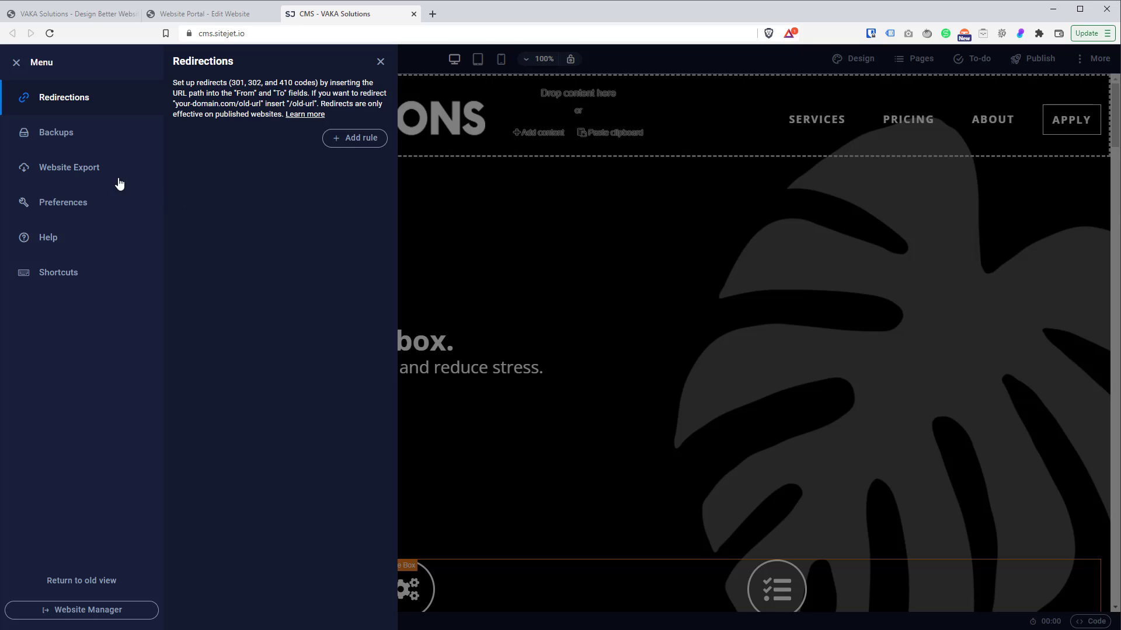
- Look through the site's backups, website export and general preferences
click(64, 132)
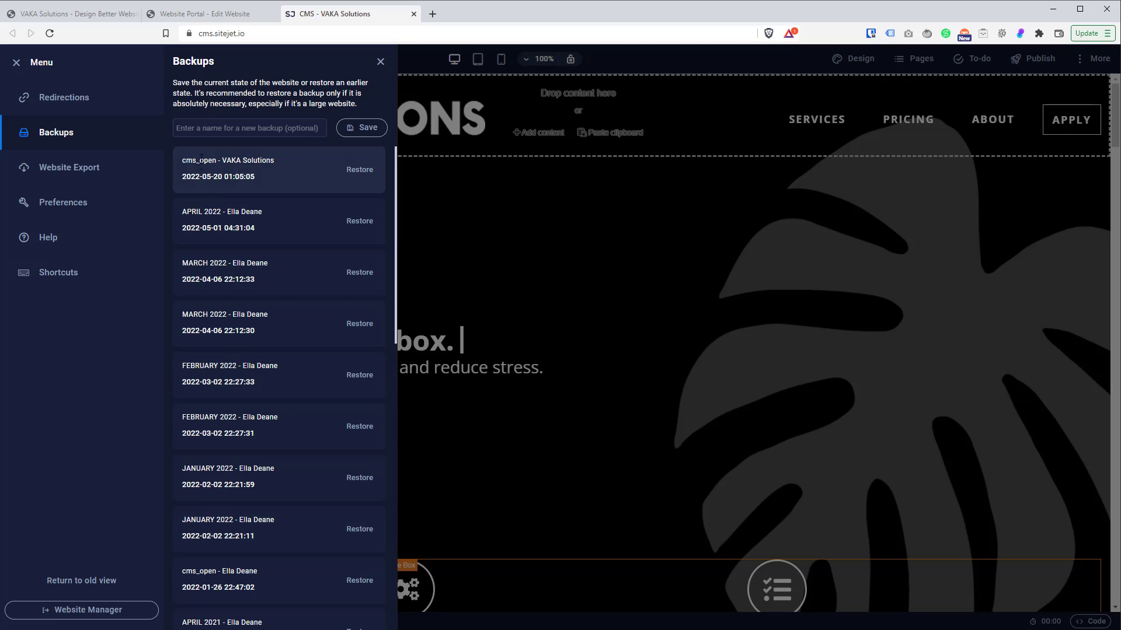
click(86, 169)
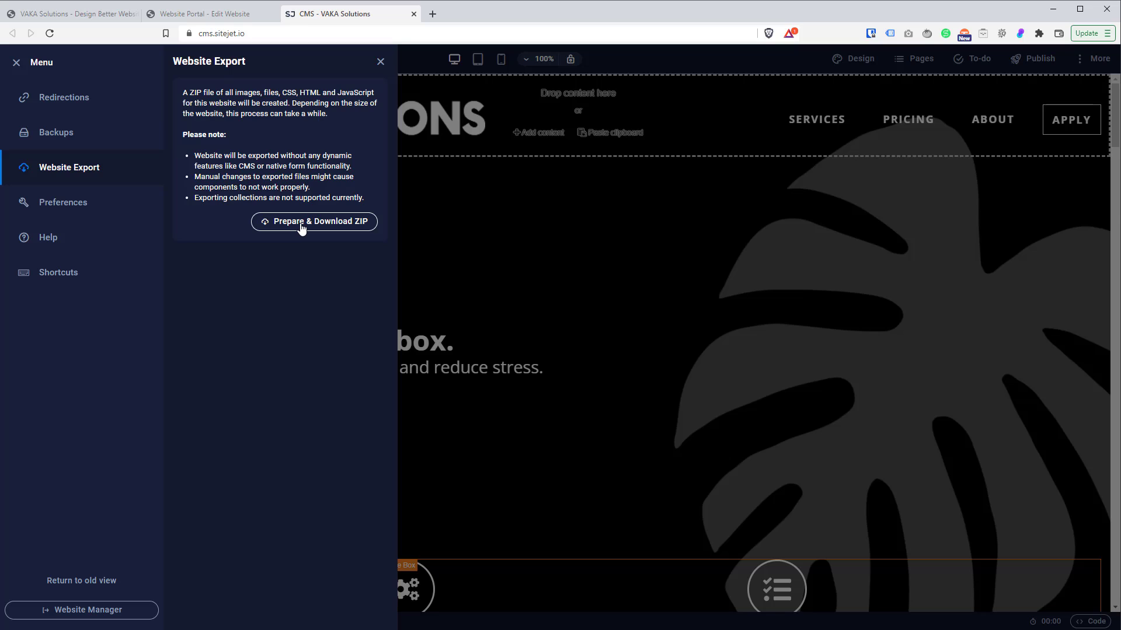
click(62, 204)
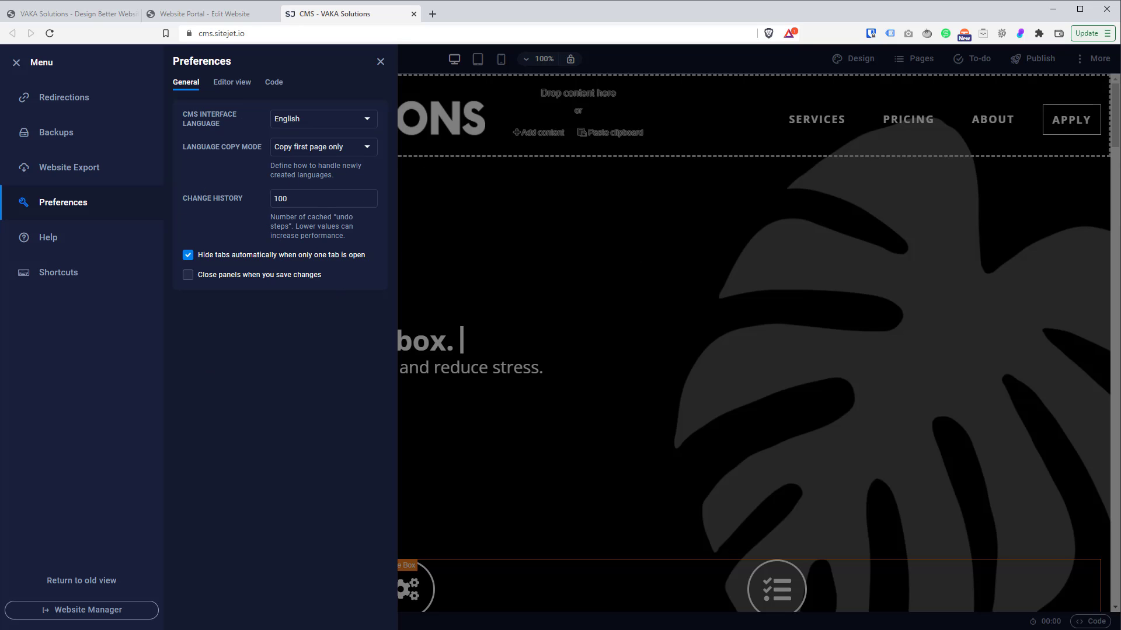
- View the instant-answers help and the keyboard shortcut cheatsheet, closing each one
click(49, 244)
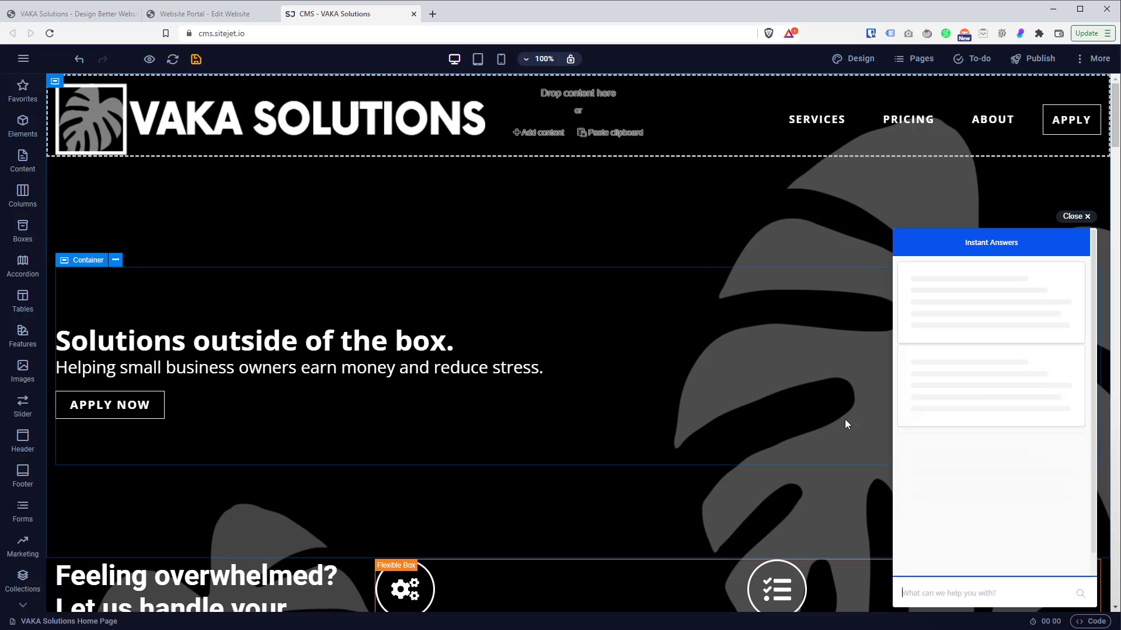
click(1075, 217)
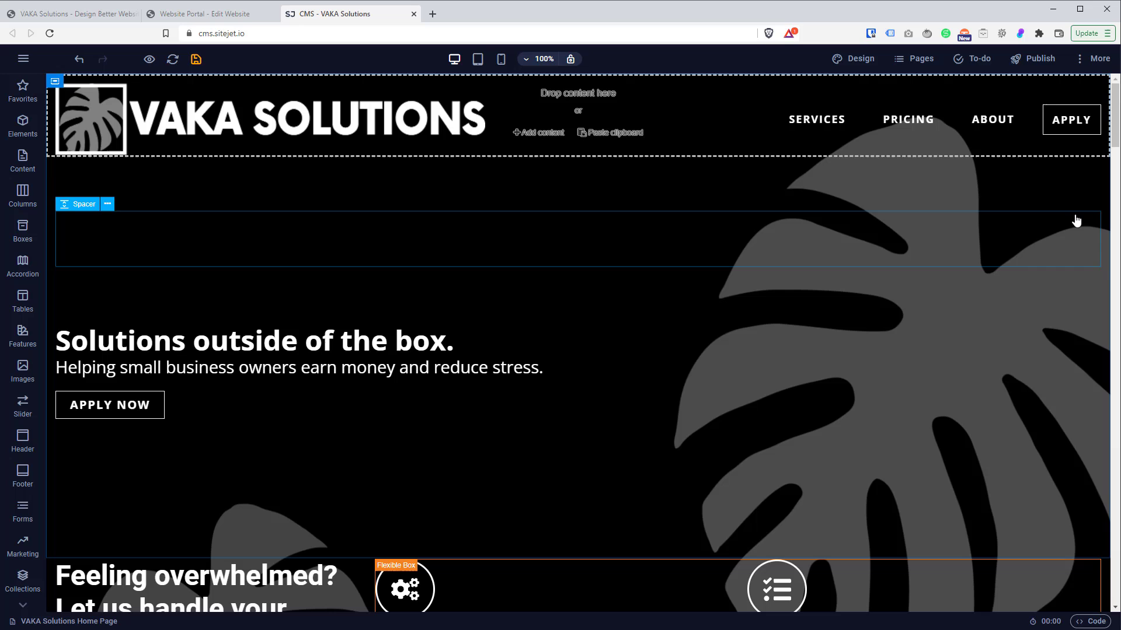
click(24, 63)
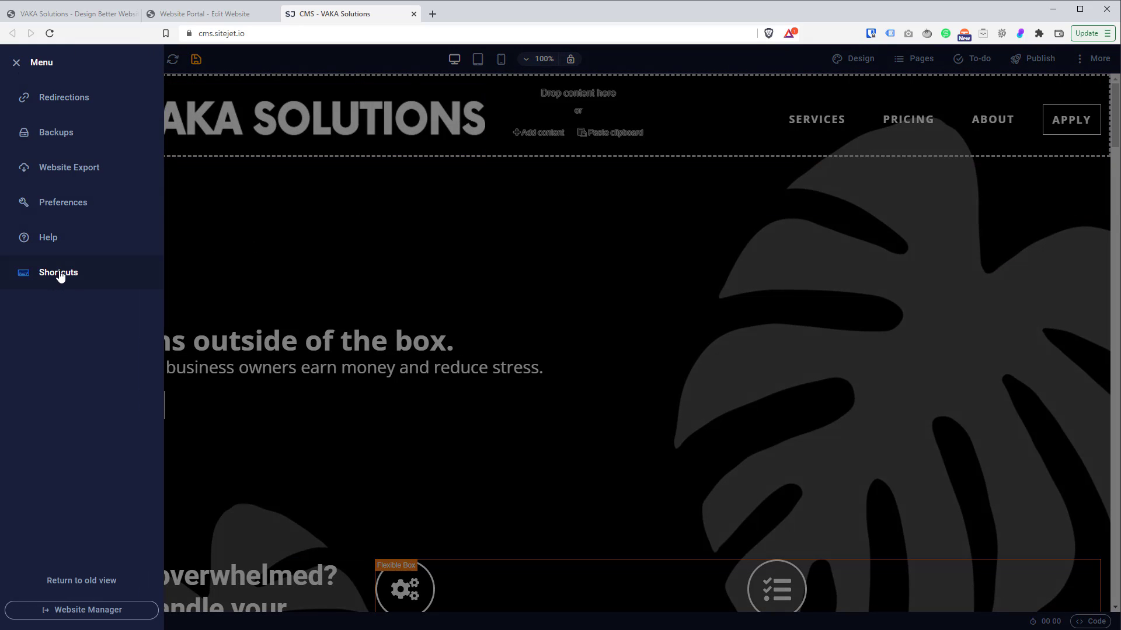
click(57, 276)
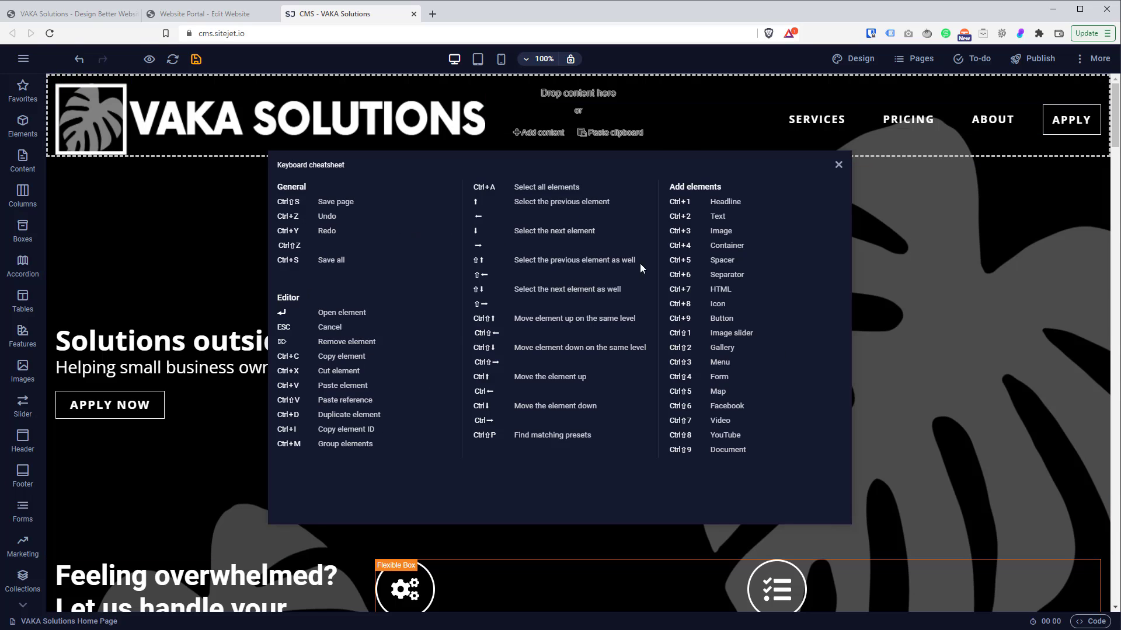
click(839, 166)
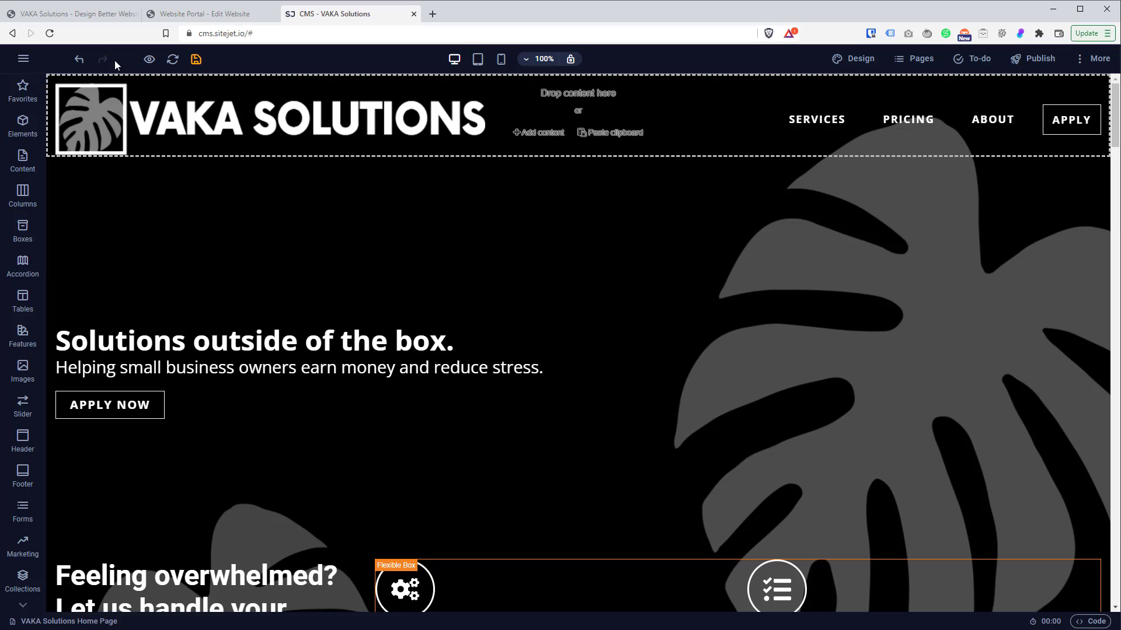
- Preview the home page, look it over down to the footer and back, and exit the preview
mouse_move(150, 61)
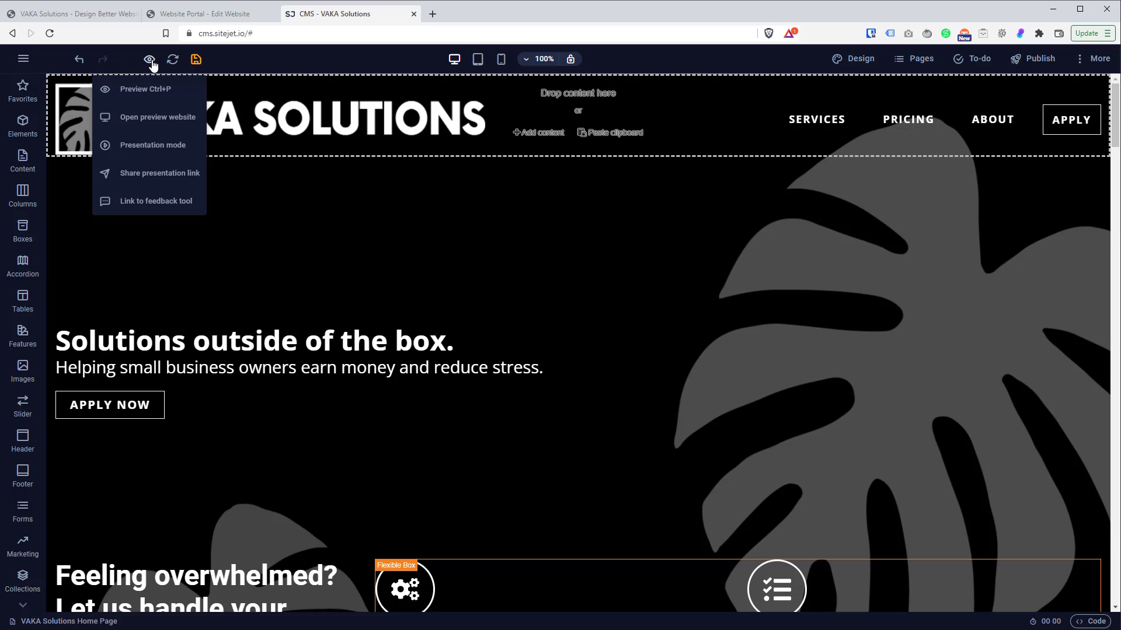
click(150, 60)
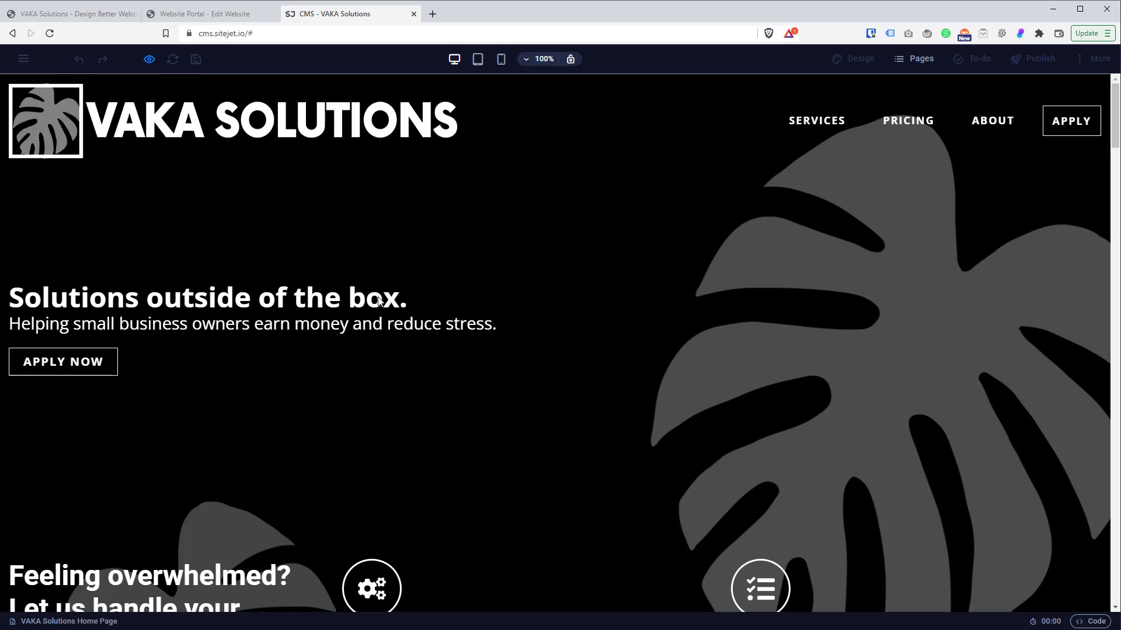
scroll(490, 367, down, 20)
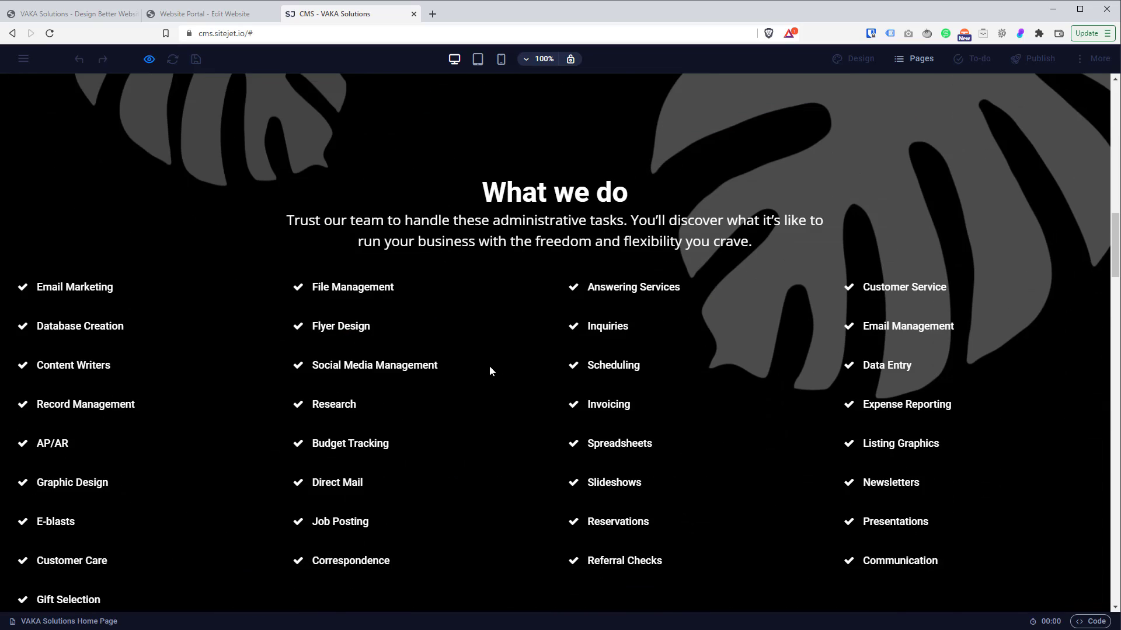
scroll(490, 367, down, 20)
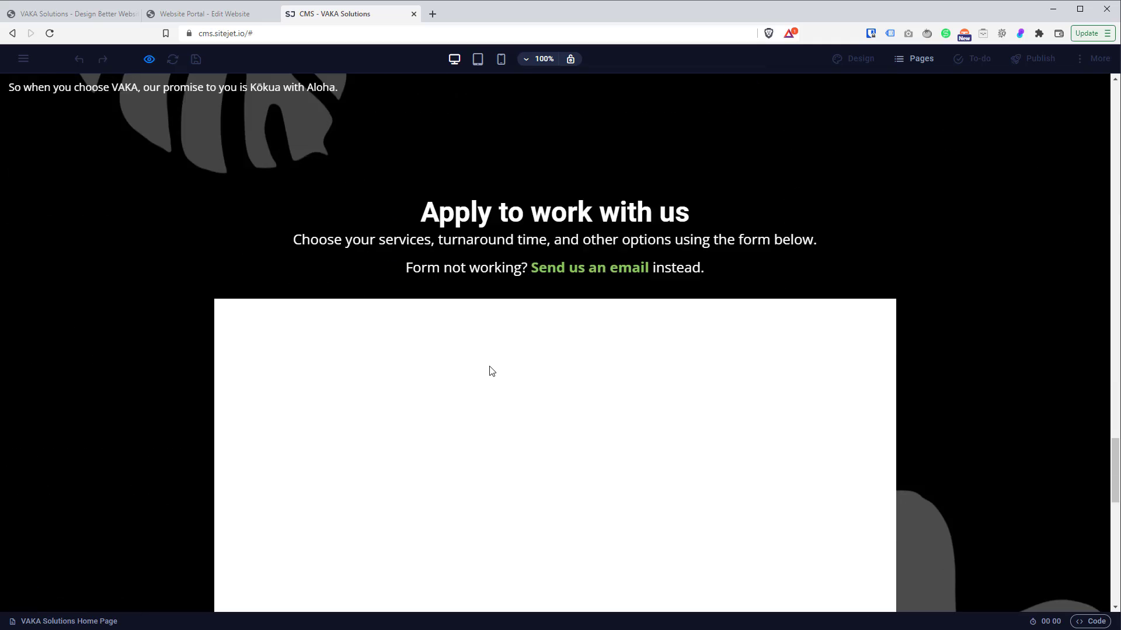
scroll(489, 368, down, 9)
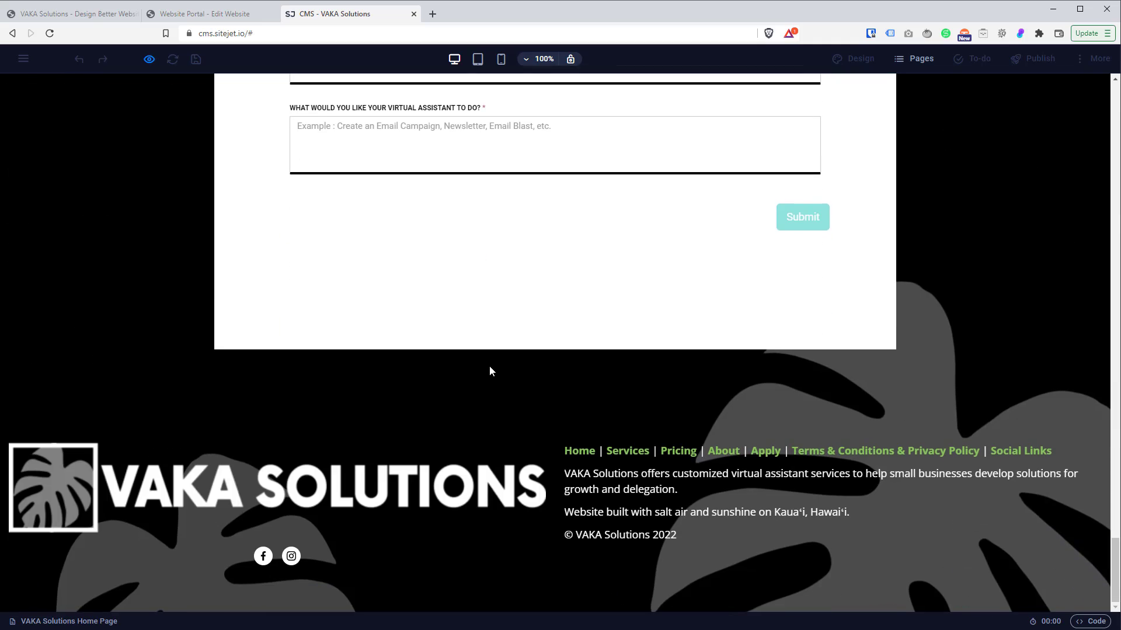
scroll(489, 368, up, 10)
scroll(484, 387, up, 20)
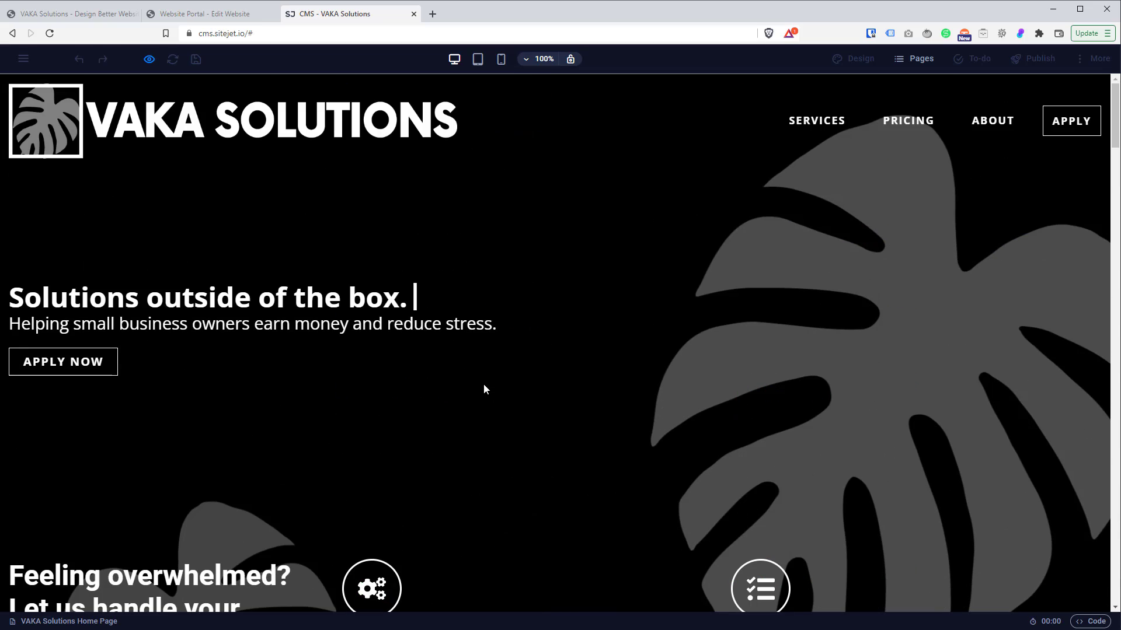
click(147, 61)
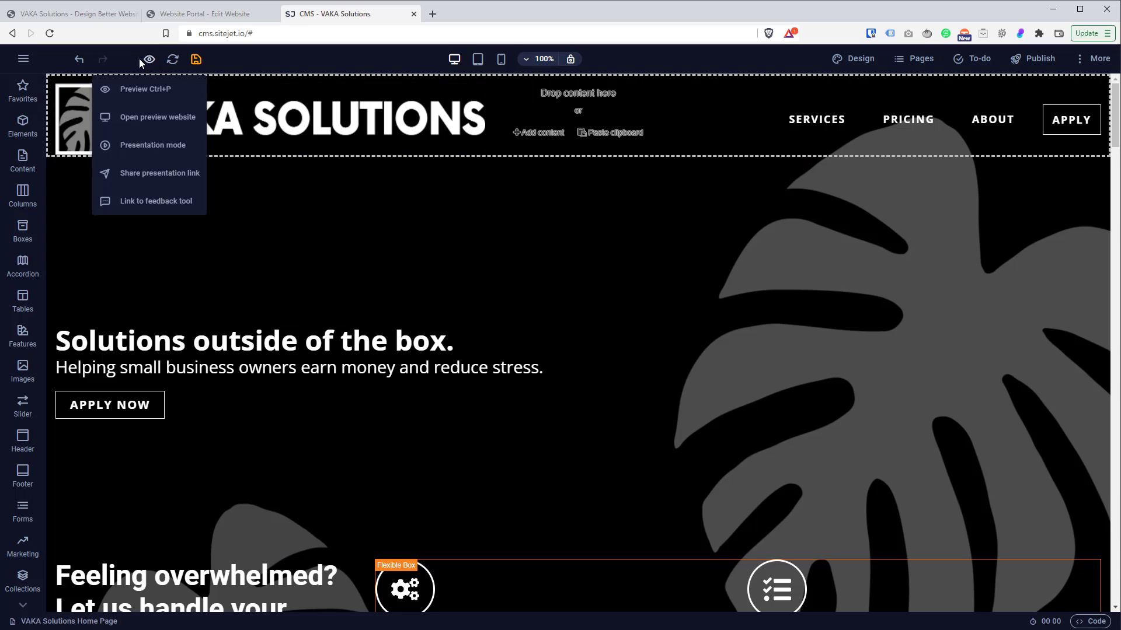
mouse_move(150, 59)
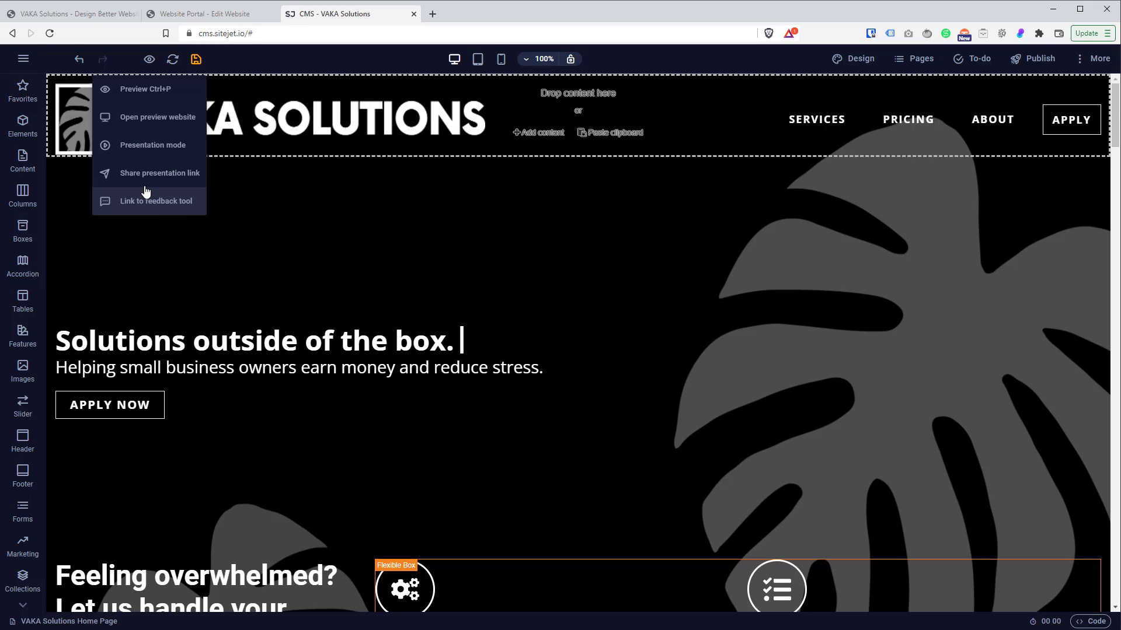
click(196, 60)
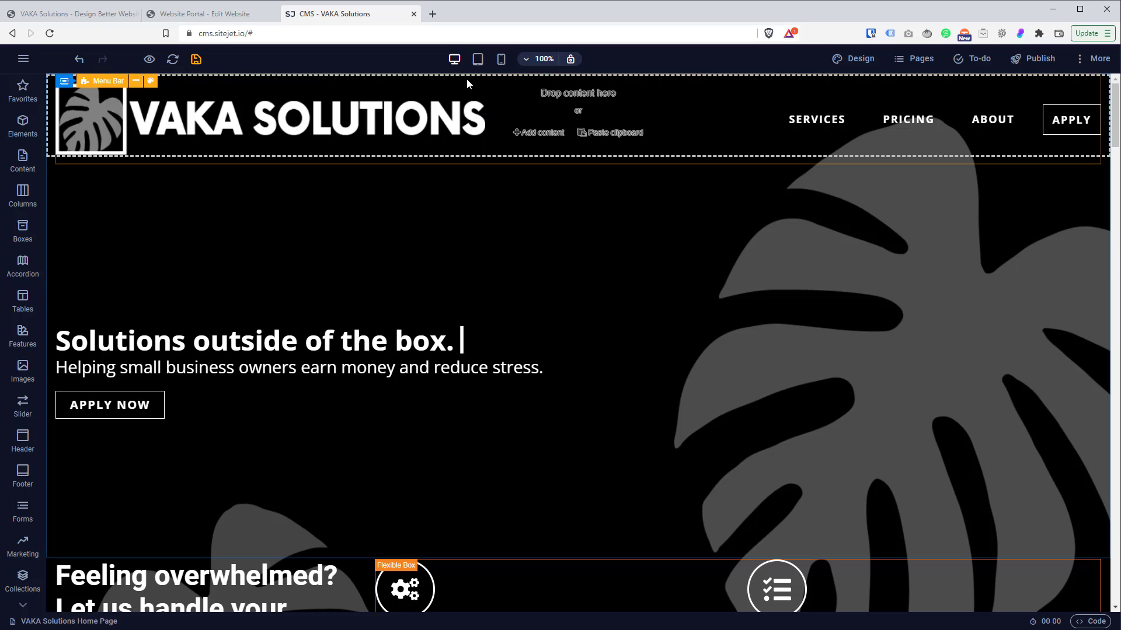
mouse_move(476, 65)
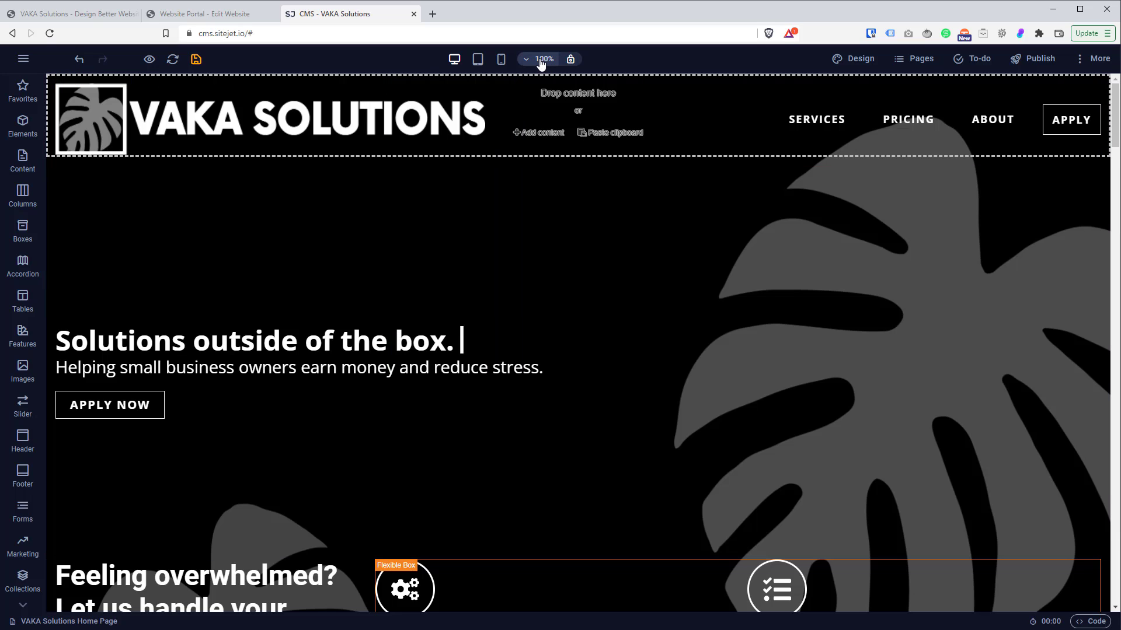
- Show the complete page settings of the VAKA Solutions Home Page, including the advanced options
mouse_move(542, 65)
click(922, 66)
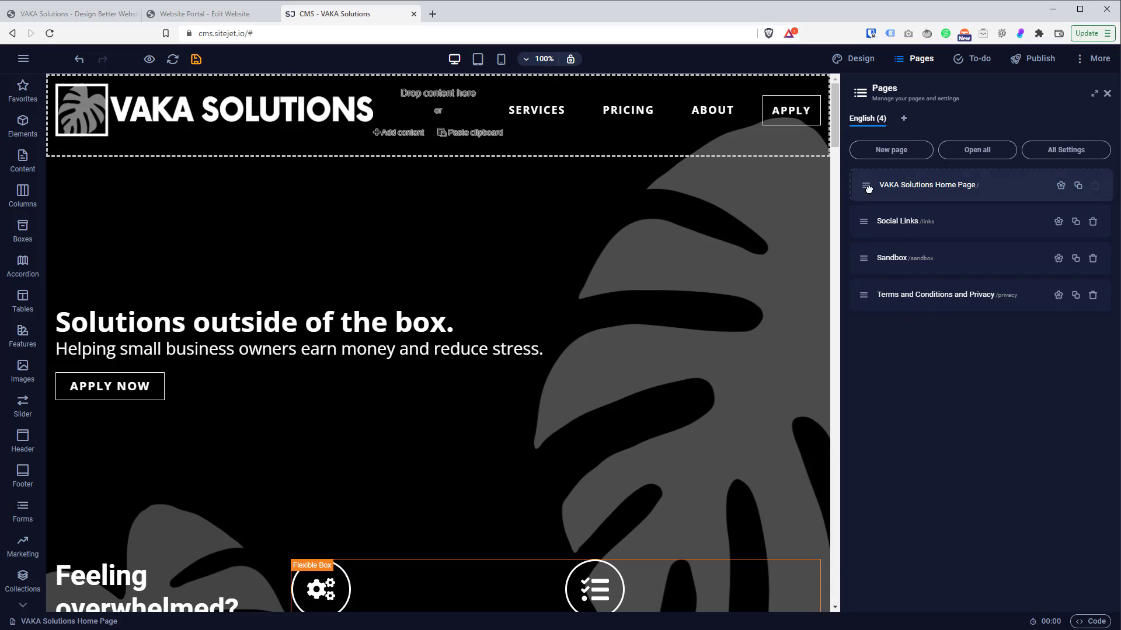
click(1058, 185)
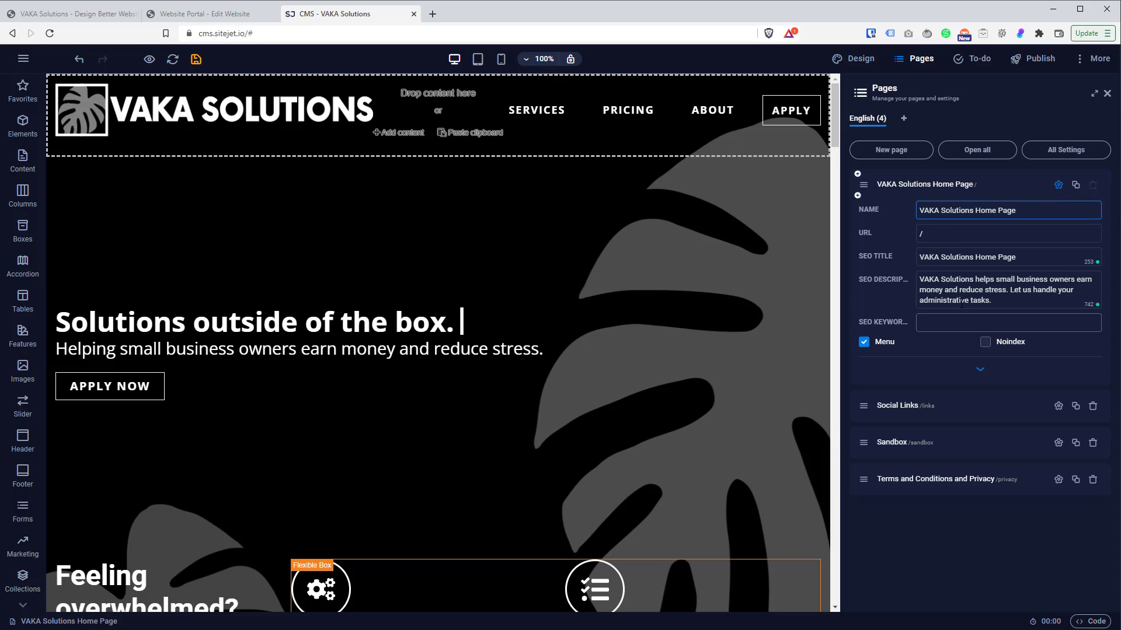
click(979, 370)
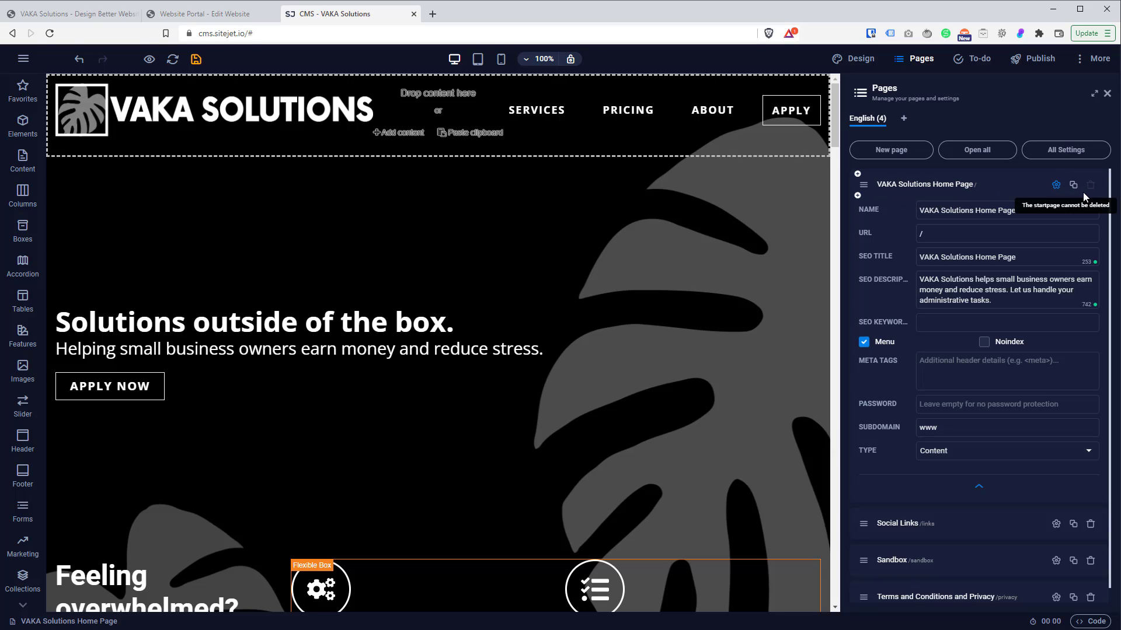
- Collapse the home page's advanced settings and view the site's to-do list
click(977, 486)
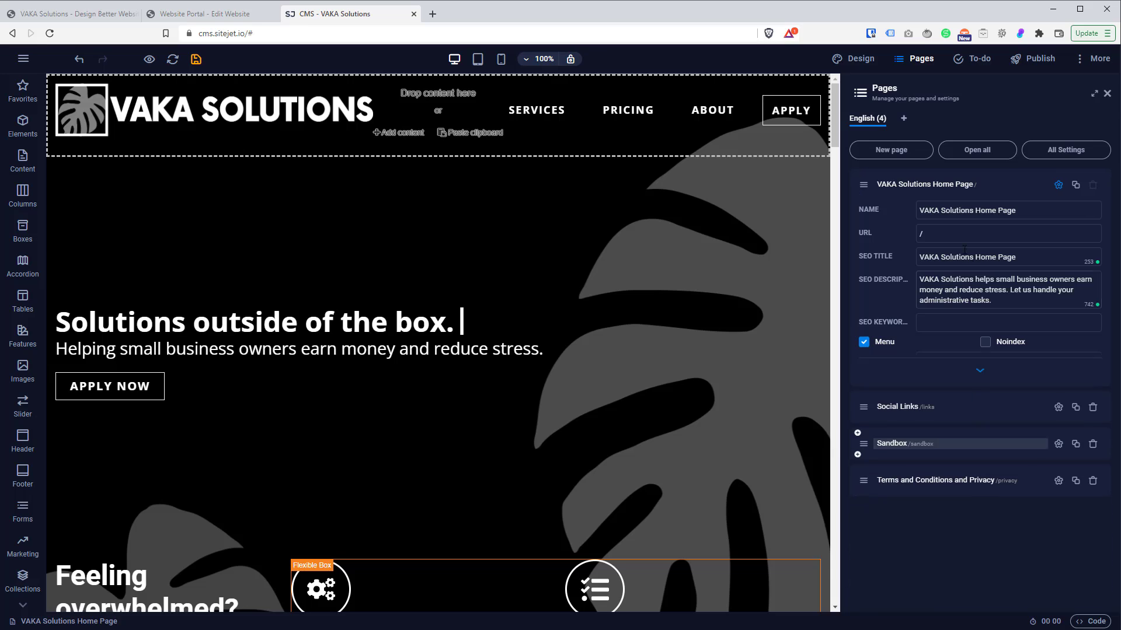
click(975, 65)
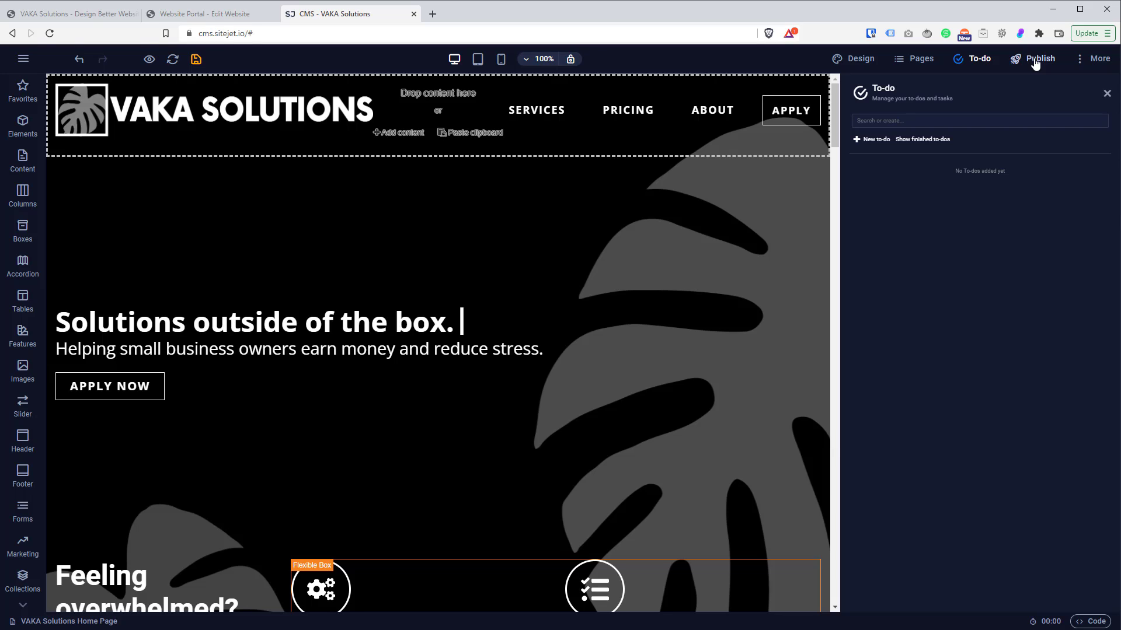
- Look through the website settings: general details, contact data, SEO and meta, and languages
click(1083, 68)
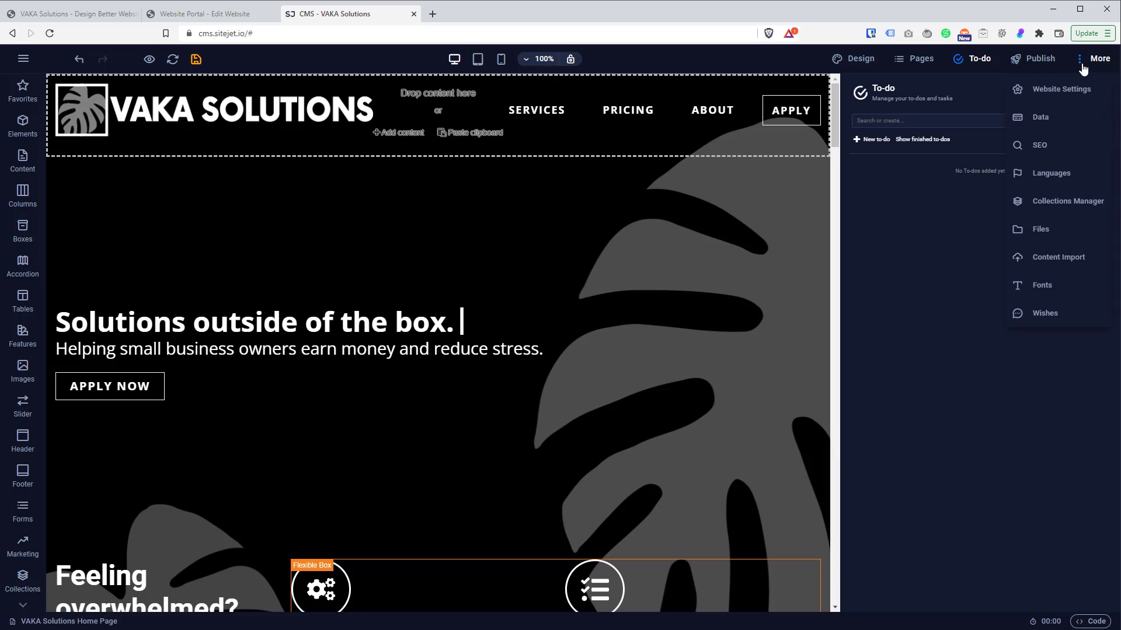
click(1062, 89)
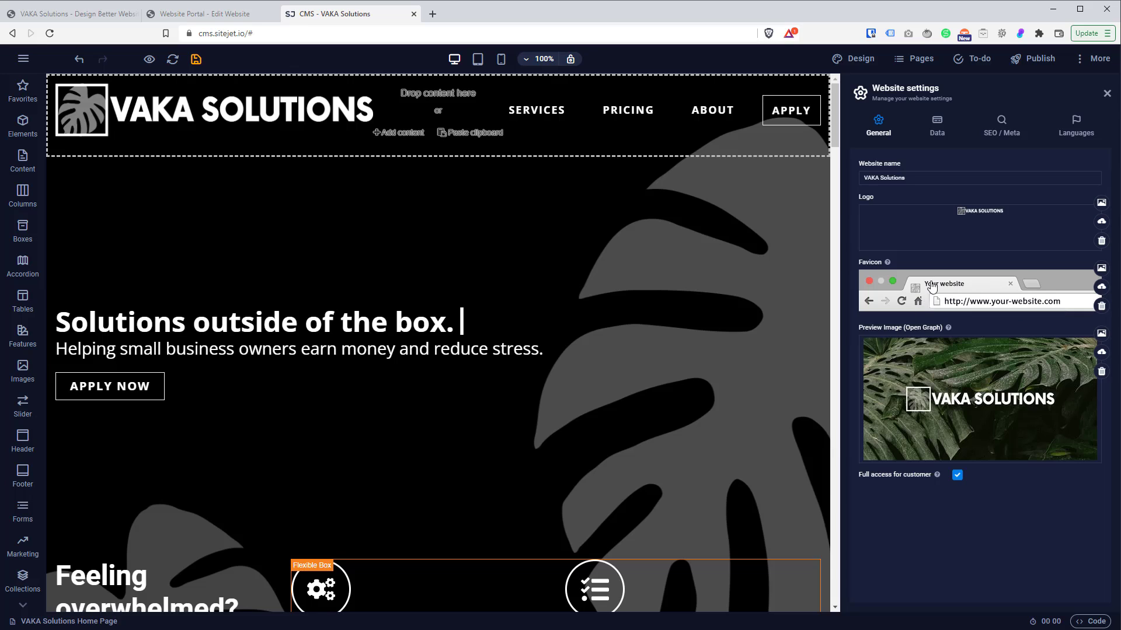
click(938, 132)
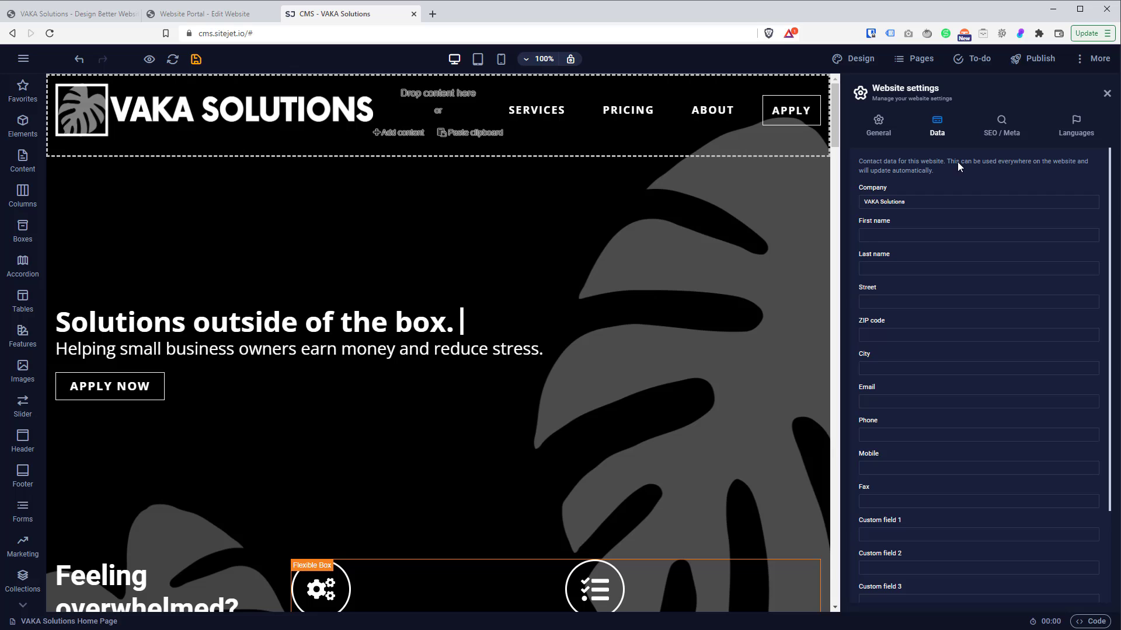
click(1002, 125)
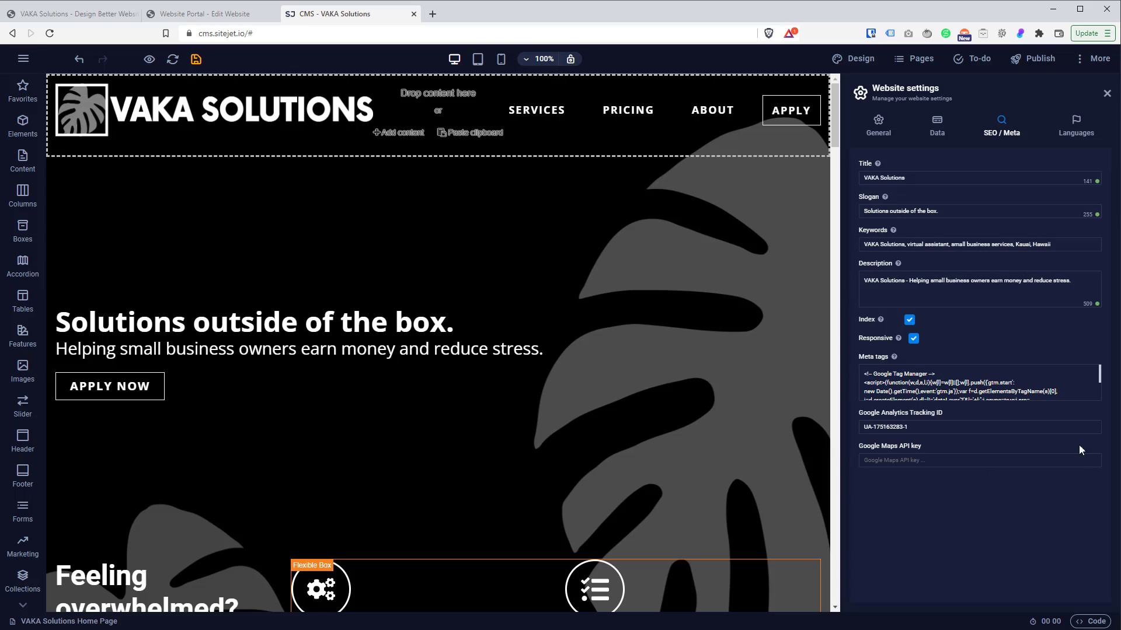
click(1061, 134)
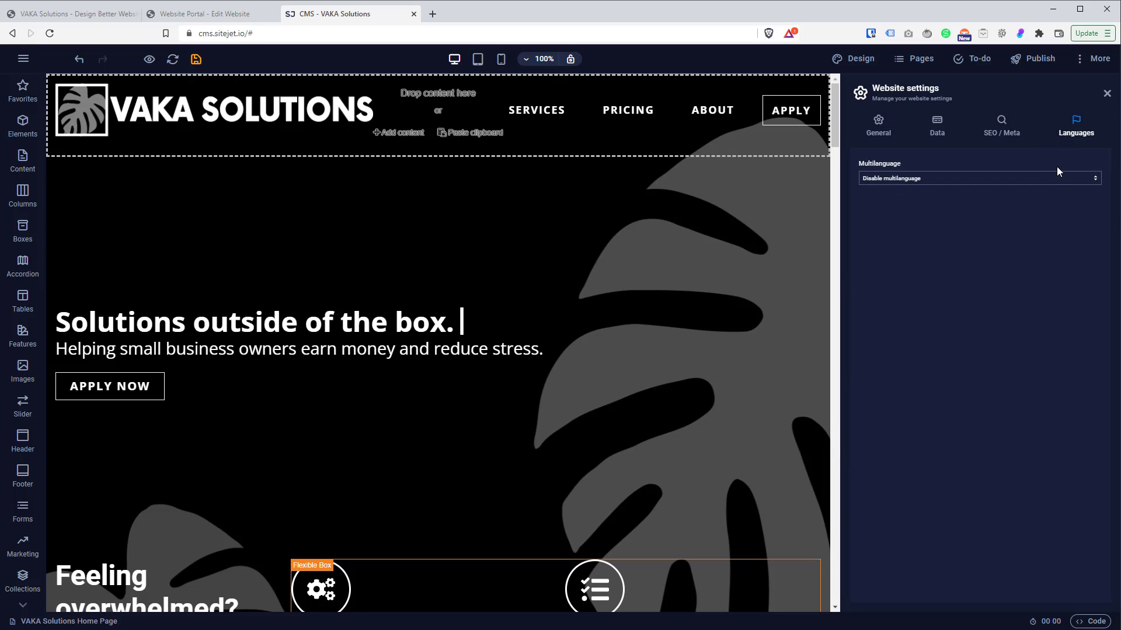
- View the collections manager and the site's uploaded files, including the option to import media from a URL
click(1100, 63)
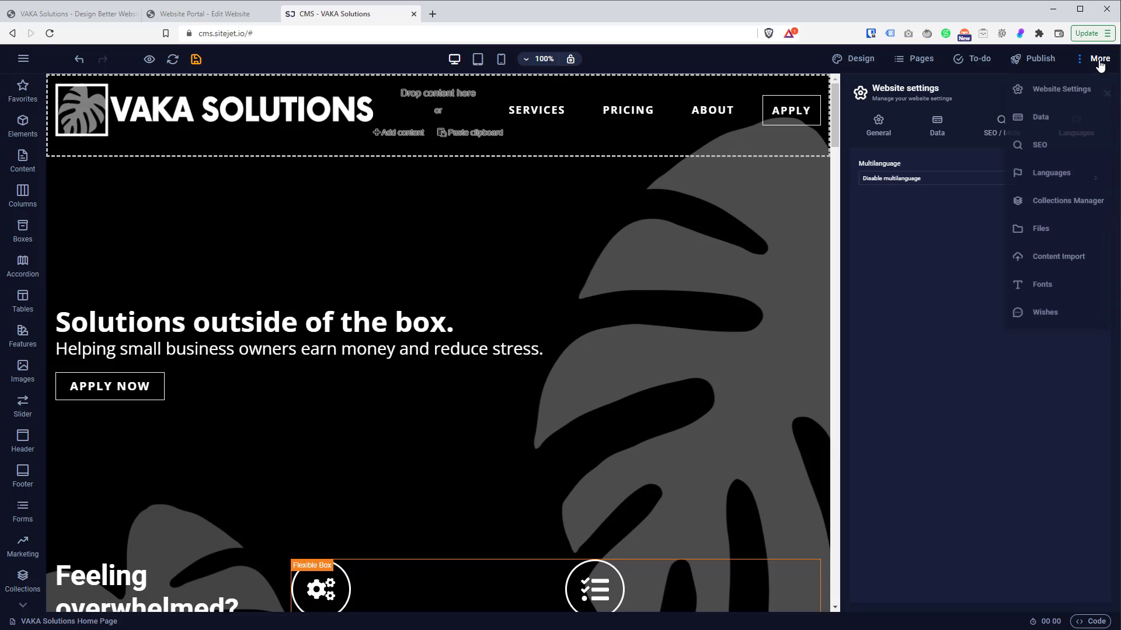
click(1055, 215)
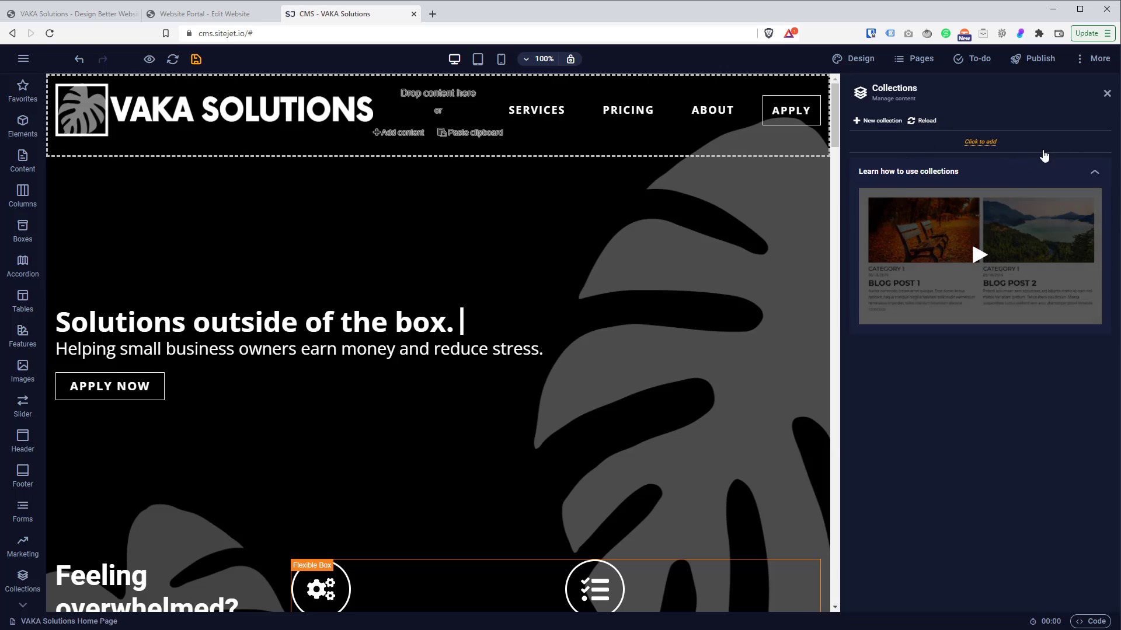
click(1084, 66)
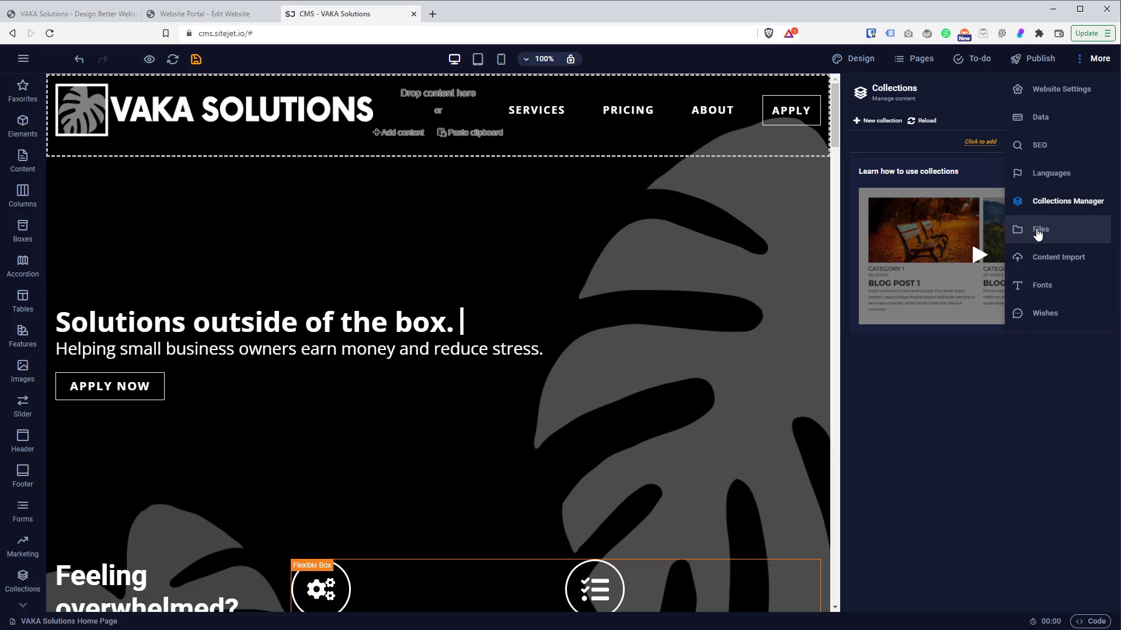
click(1038, 233)
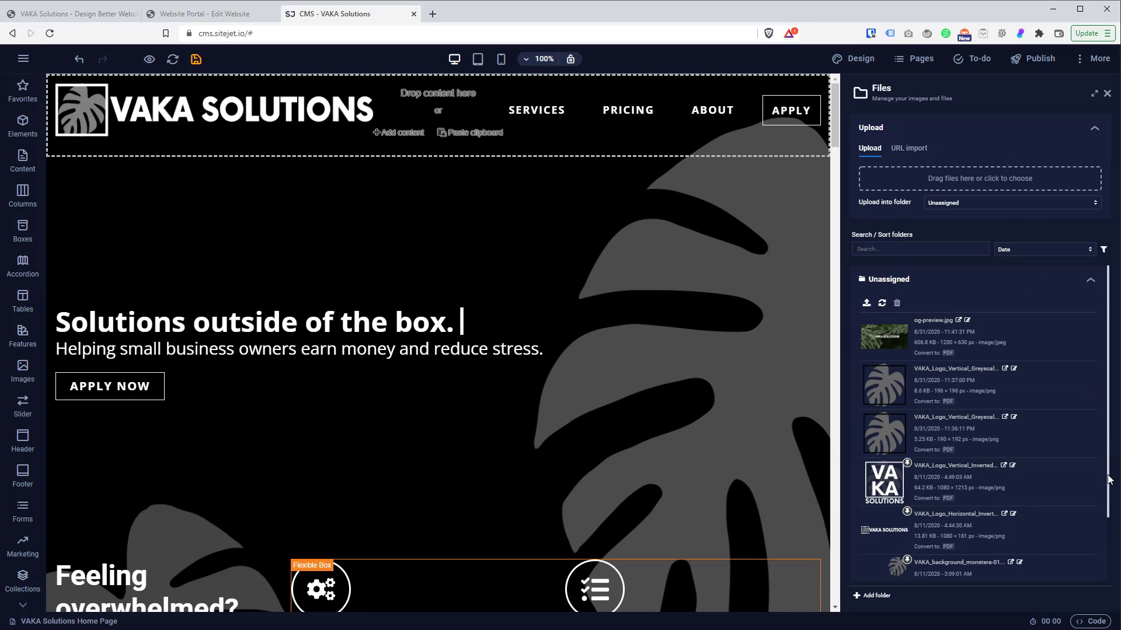
drag(1108, 474, 1112, 555)
scroll(1014, 350, up, 2)
click(910, 149)
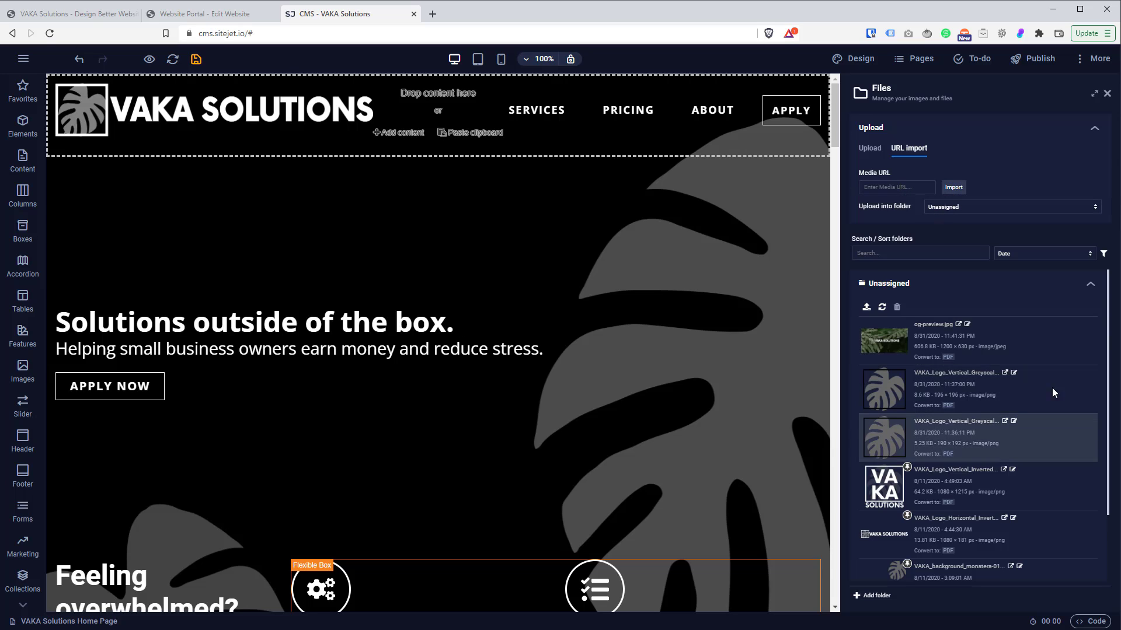
- View the options for importing content from another website and close them without importing anything
click(1085, 69)
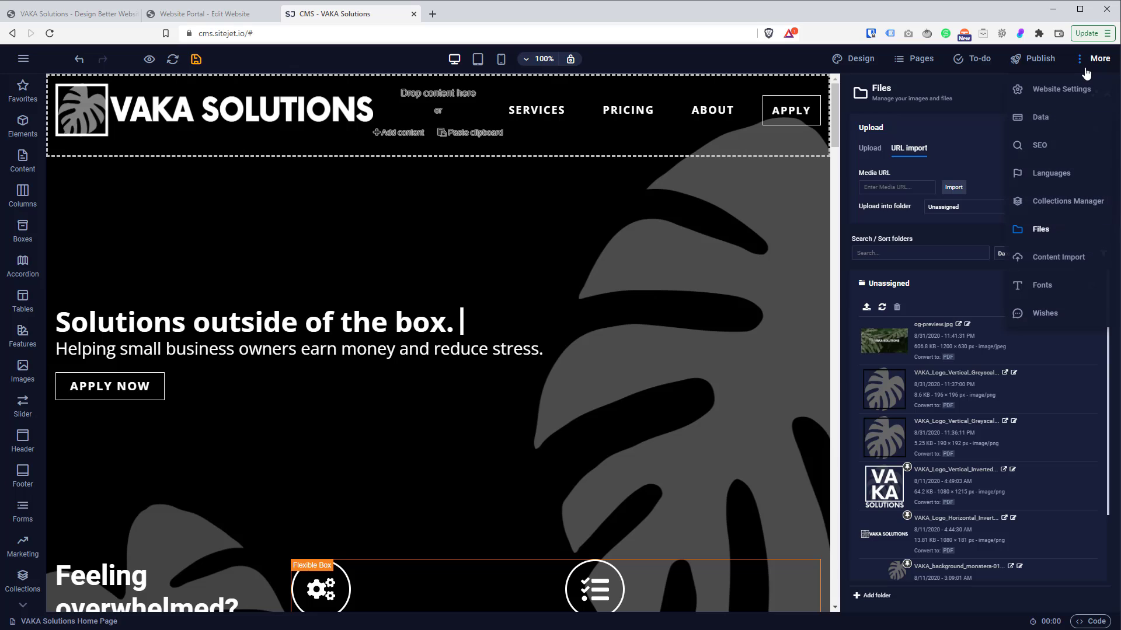
click(1073, 266)
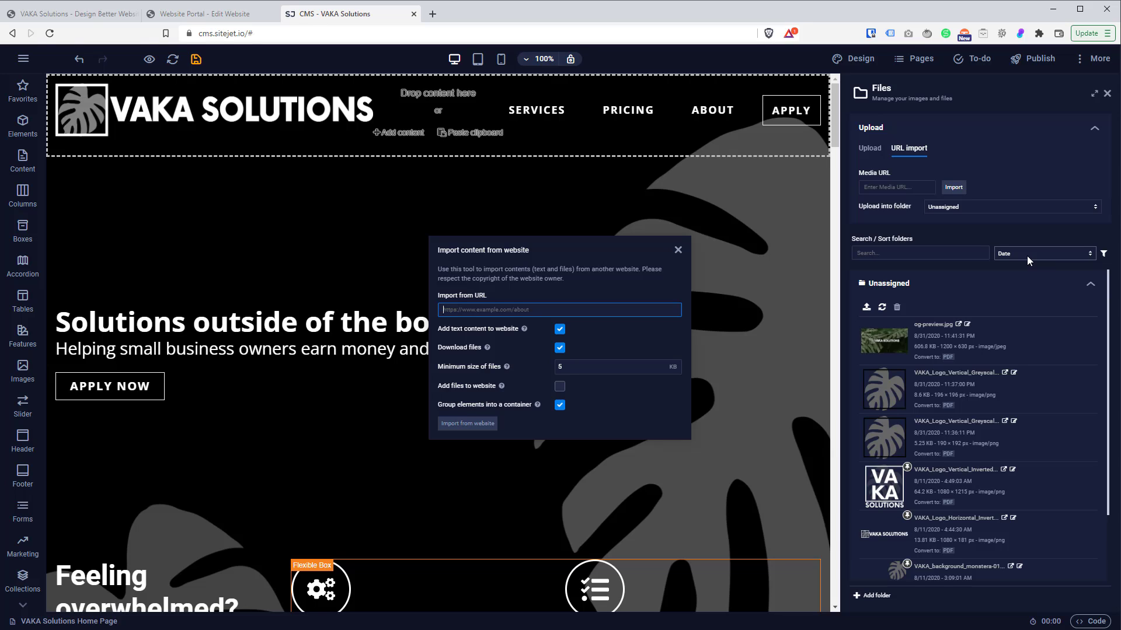
click(678, 250)
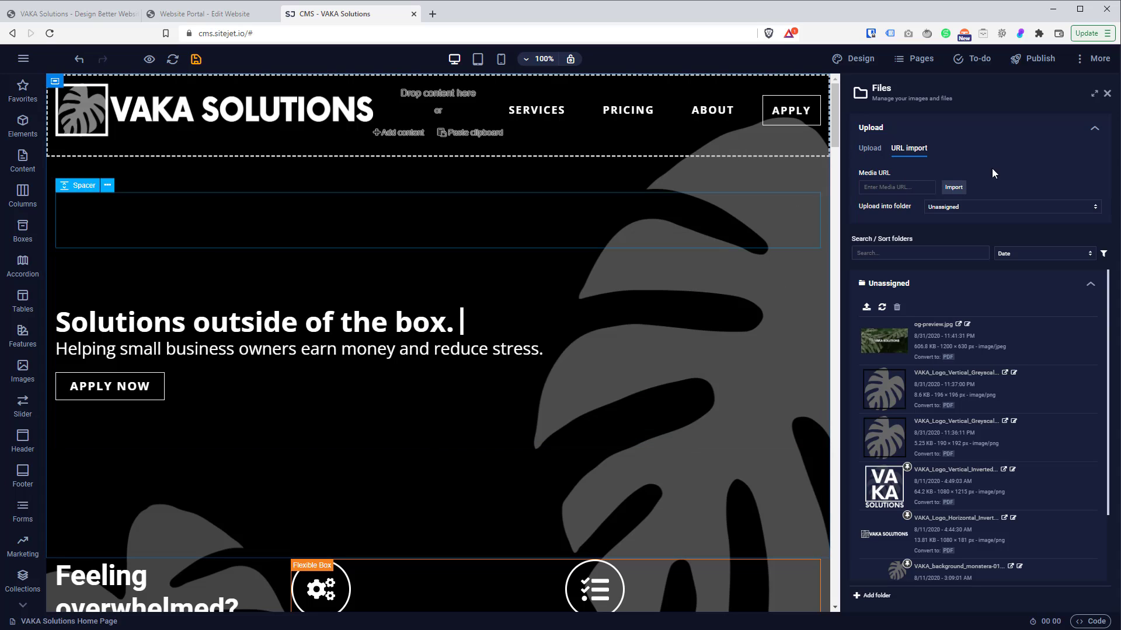
- Review the selected fonts and the available Google Fonts, comparing the chosen fonts with the text on the home page
click(1101, 61)
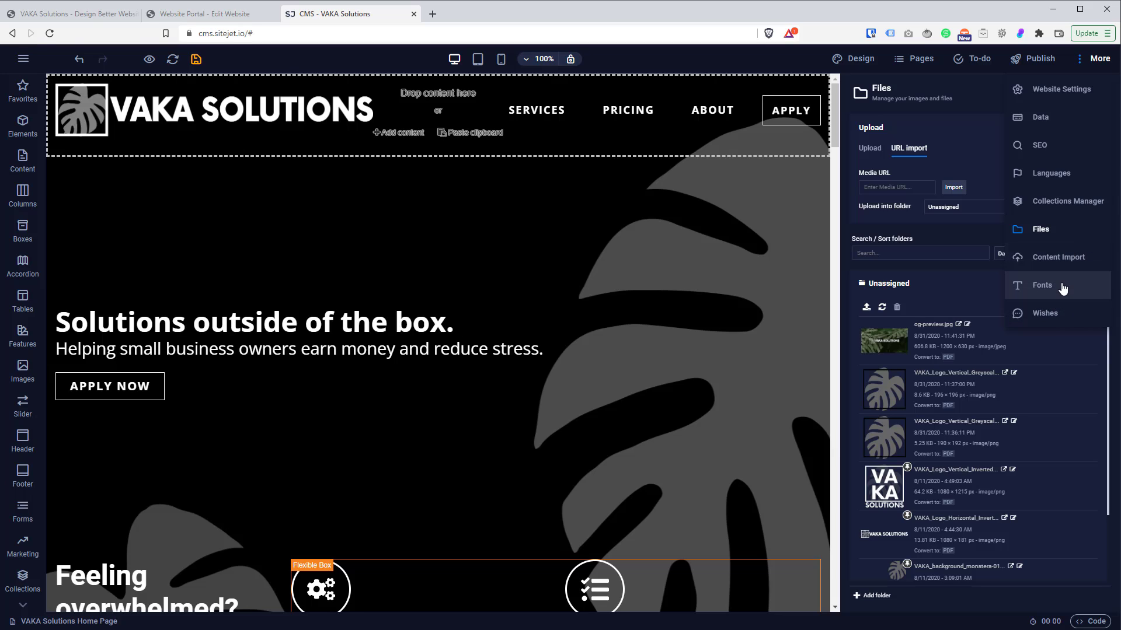
click(1044, 290)
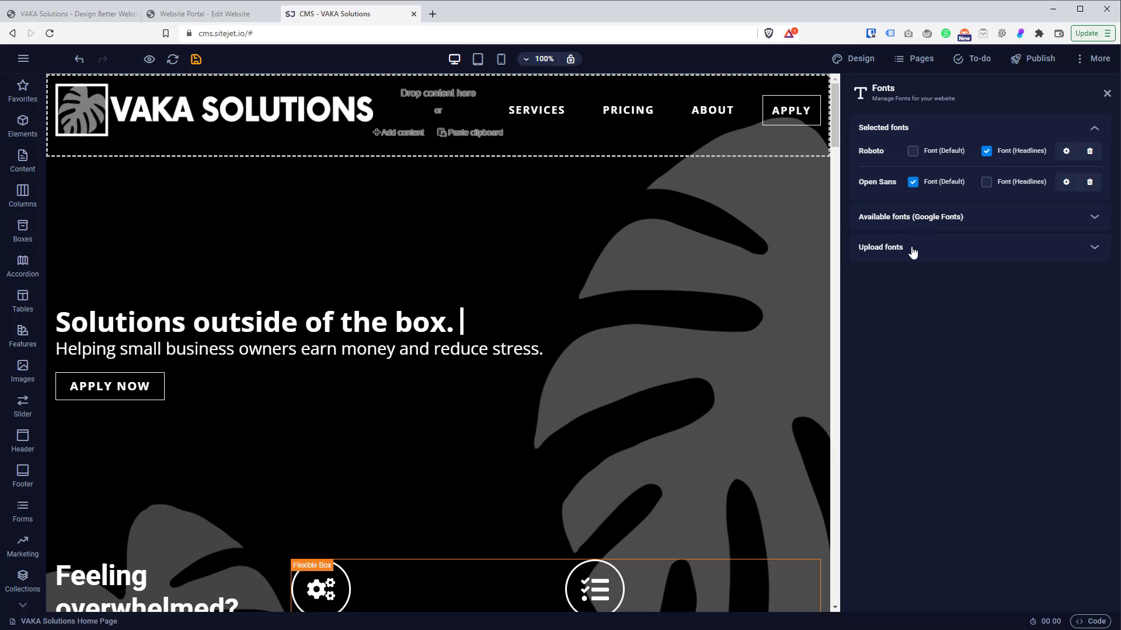
click(911, 226)
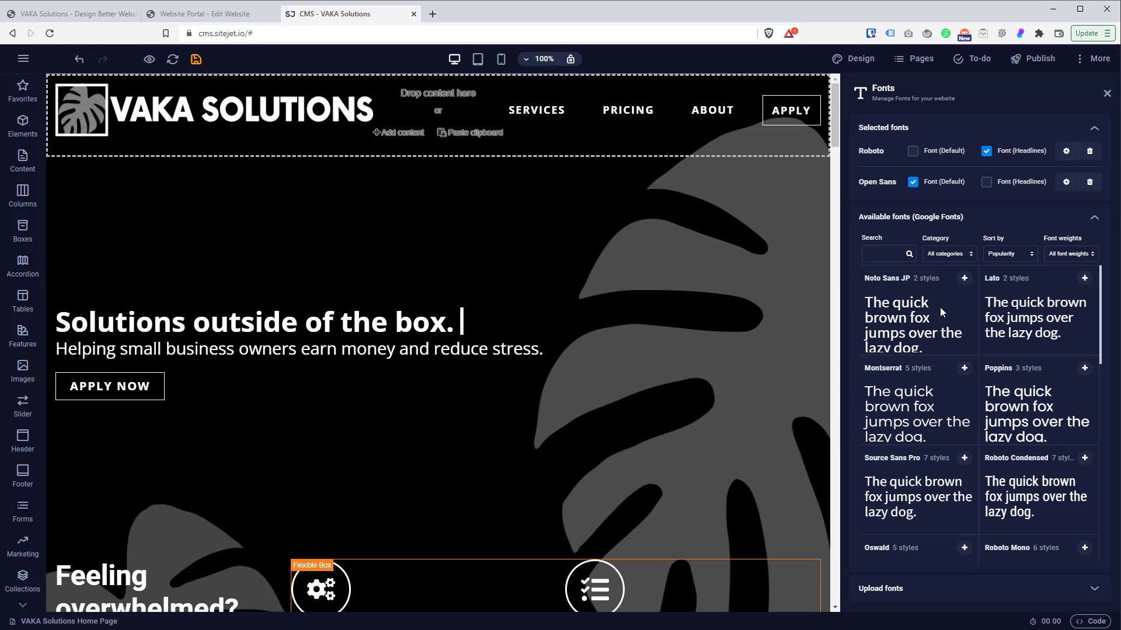
click(934, 221)
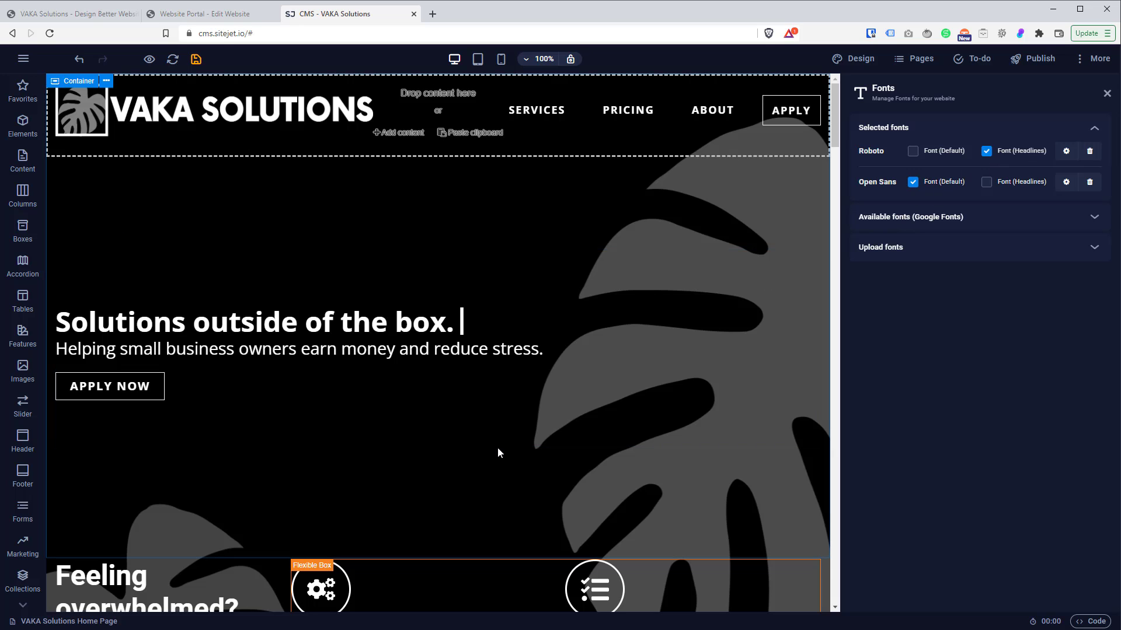
scroll(234, 326, down, 5)
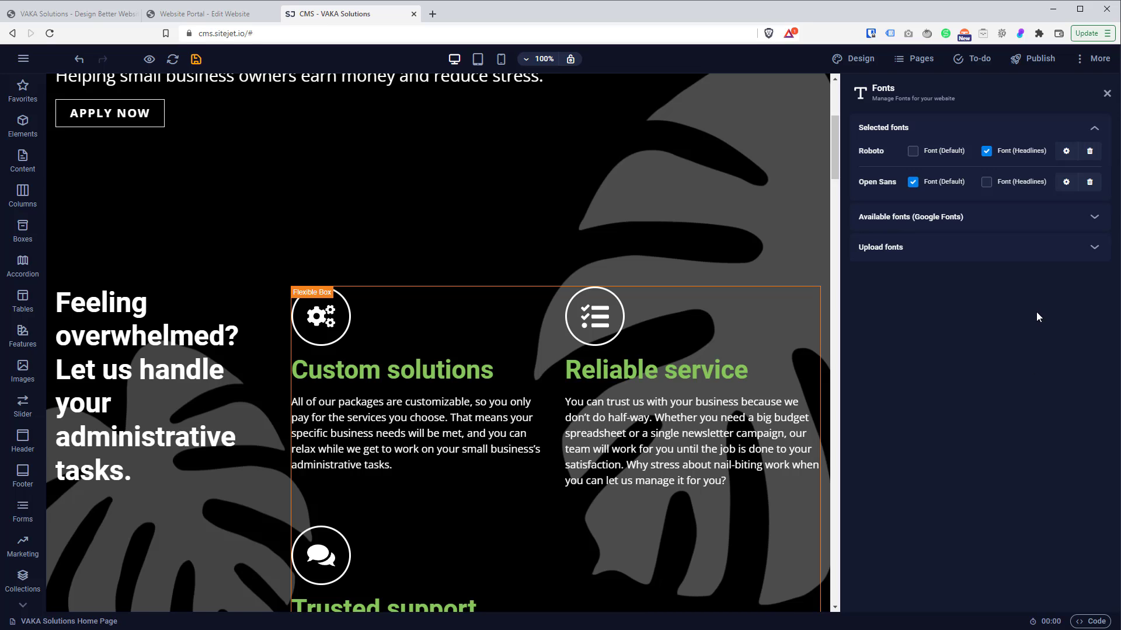
click(1088, 70)
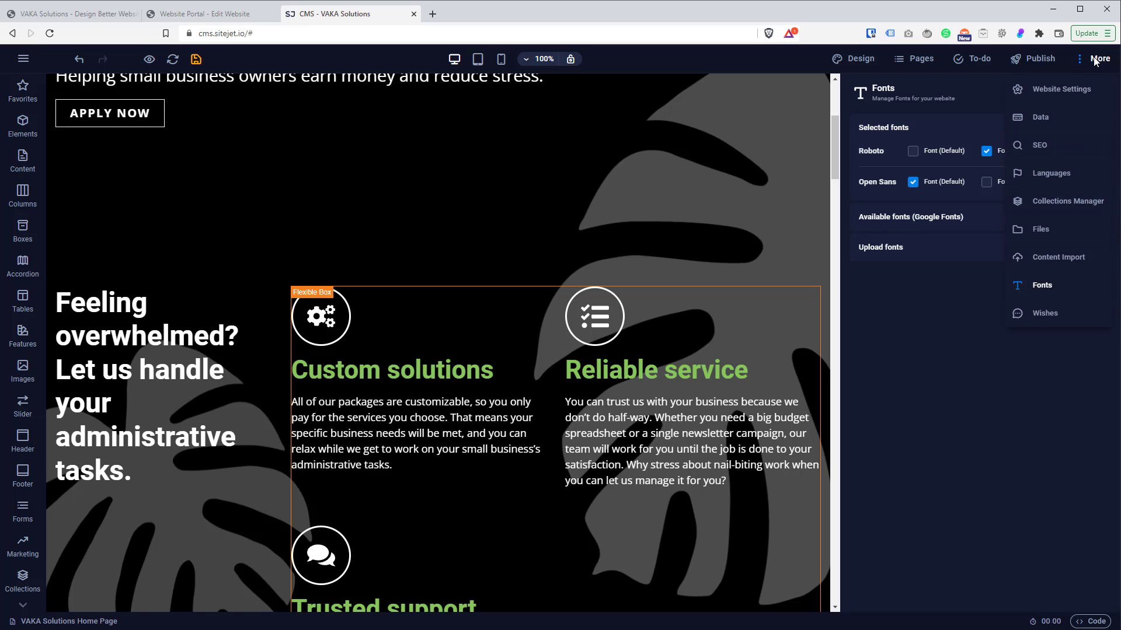
click(1088, 61)
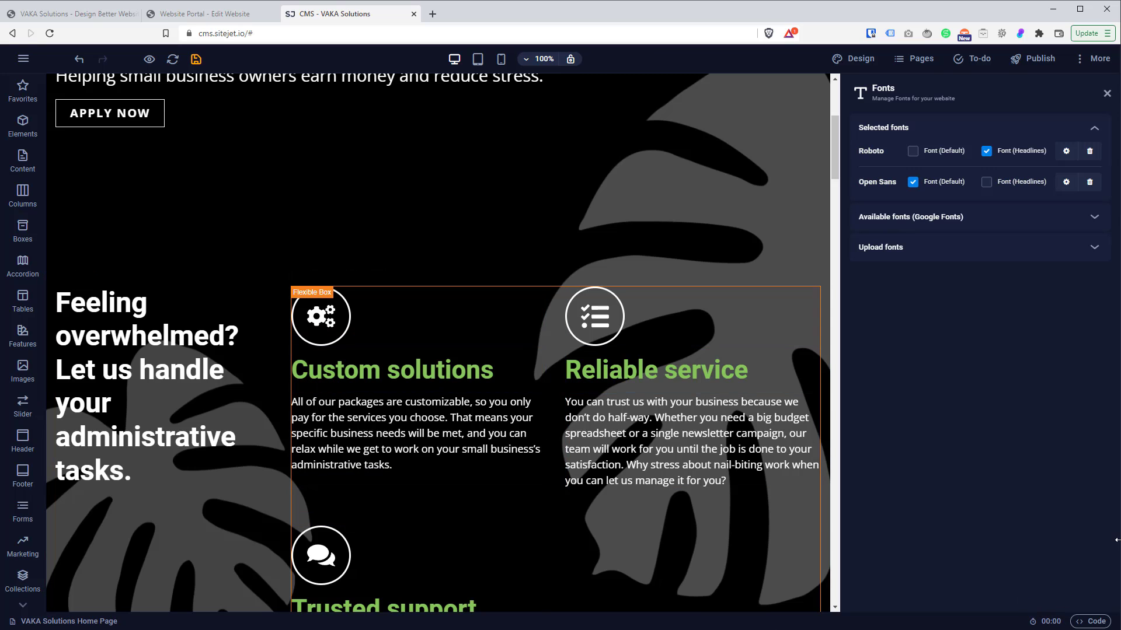
- View the site's global CSS in the code editor and close it
click(1084, 622)
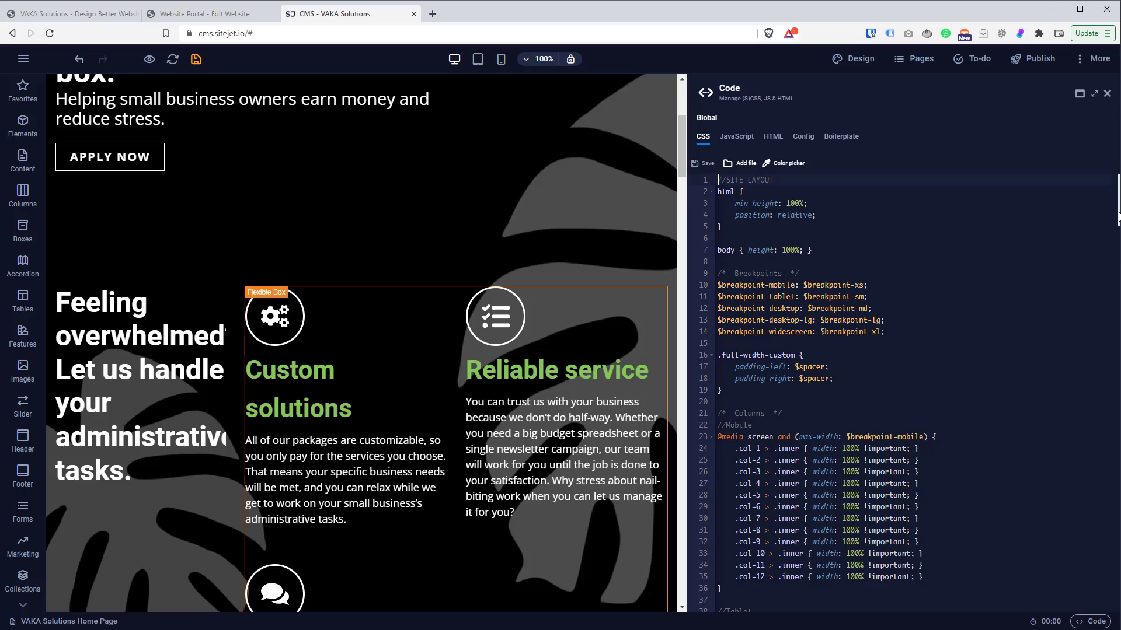
drag(1119, 218, 1115, 133)
click(1108, 94)
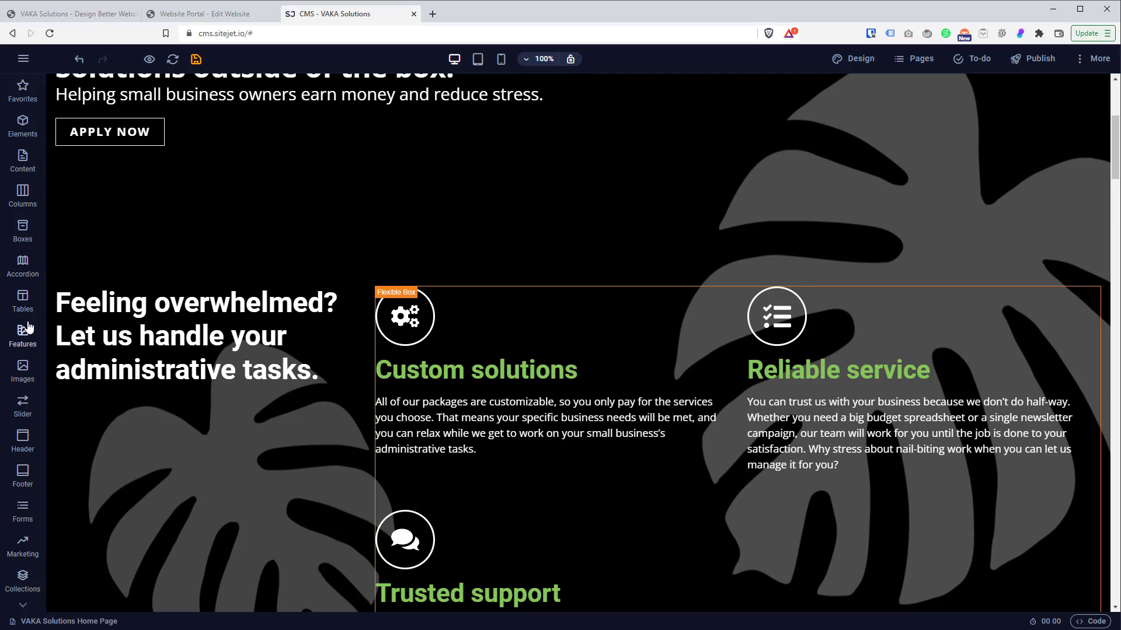
- Select the Step 2 headline in the How it works section and inspect its parent container and three-column element in the element path
click(182, 377)
scroll(326, 273, down, 9)
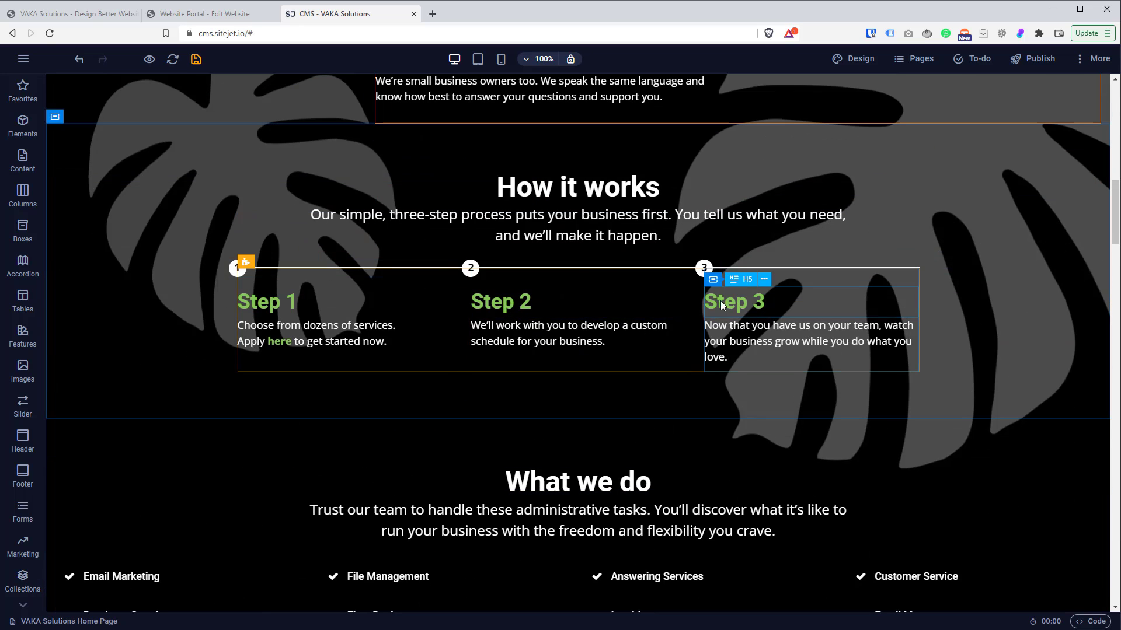
click(551, 308)
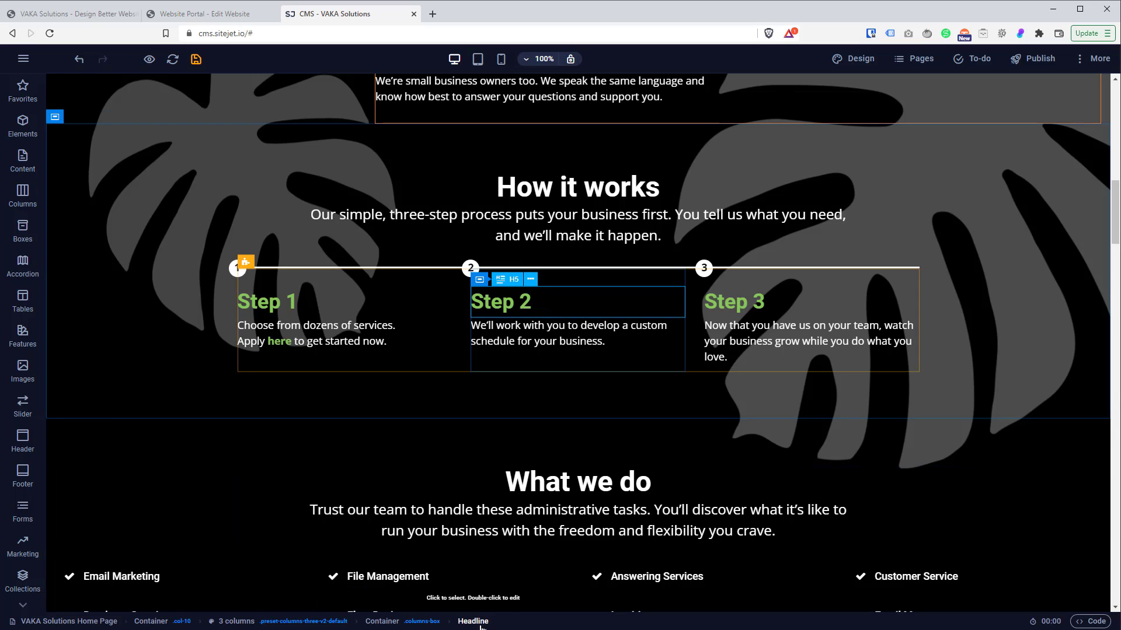
click(426, 623)
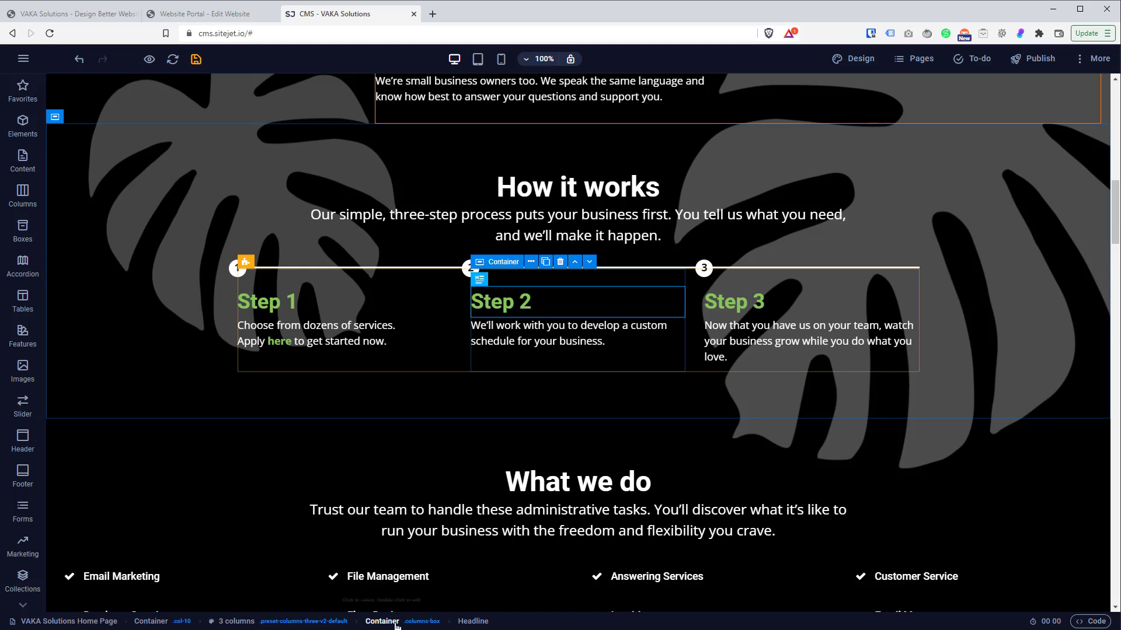
click(423, 623)
click(320, 621)
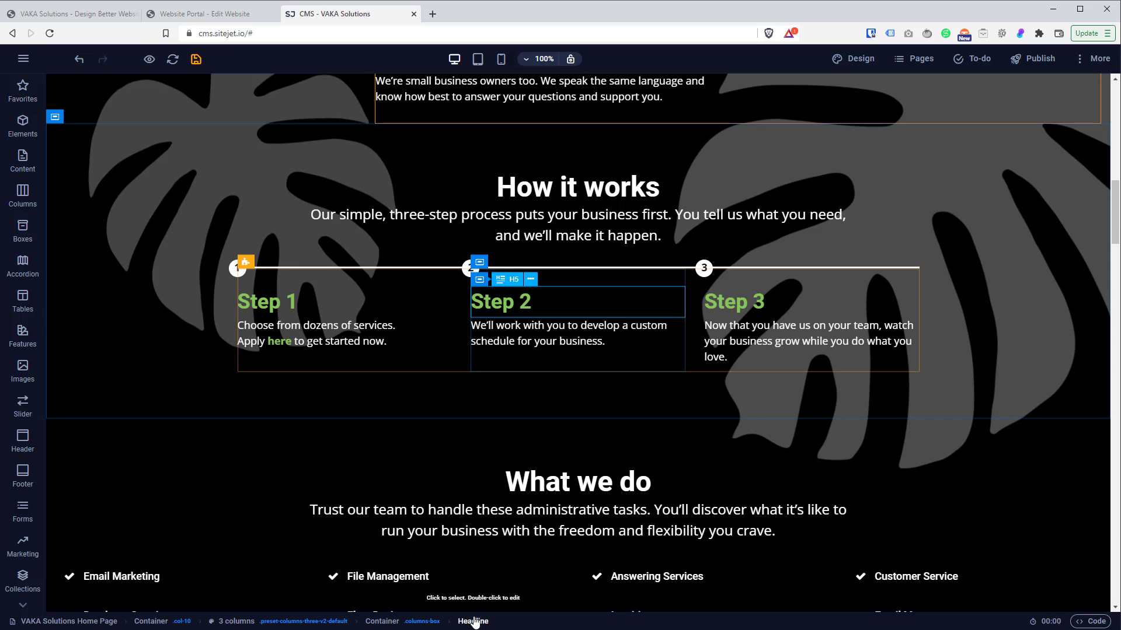
- Select the description text under Step 2, and reselect the Step 2 headline
click(565, 345)
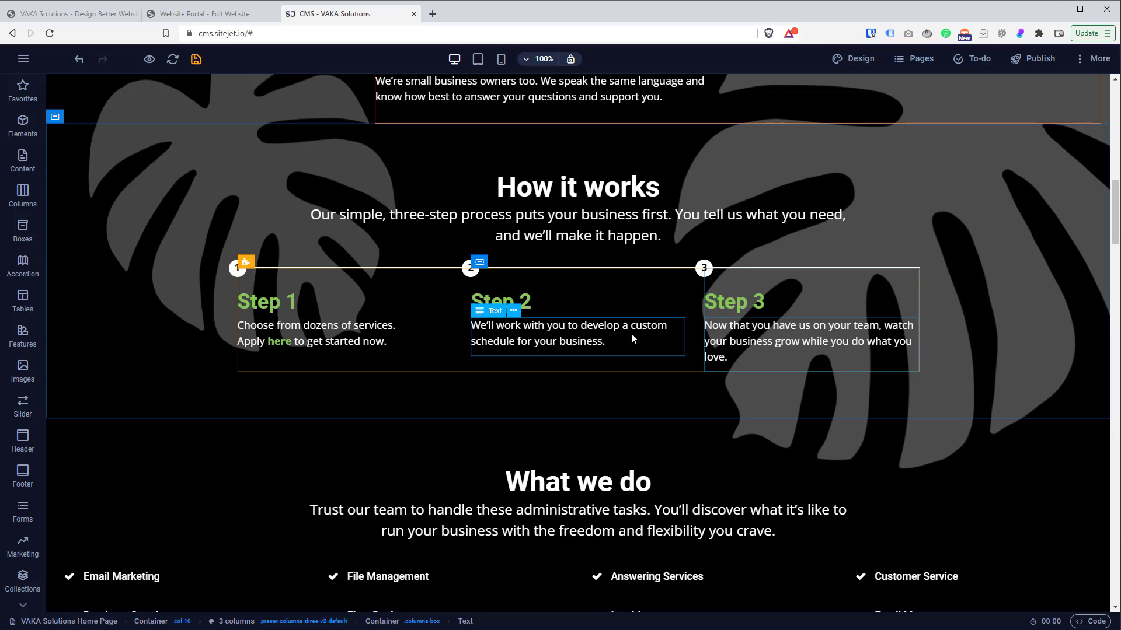
mouse_move(626, 331)
mouse_down()
mouse_move(741, 277)
mouse_move(748, 382)
mouse_move(746, 335)
mouse_move(629, 343)
mouse_up()
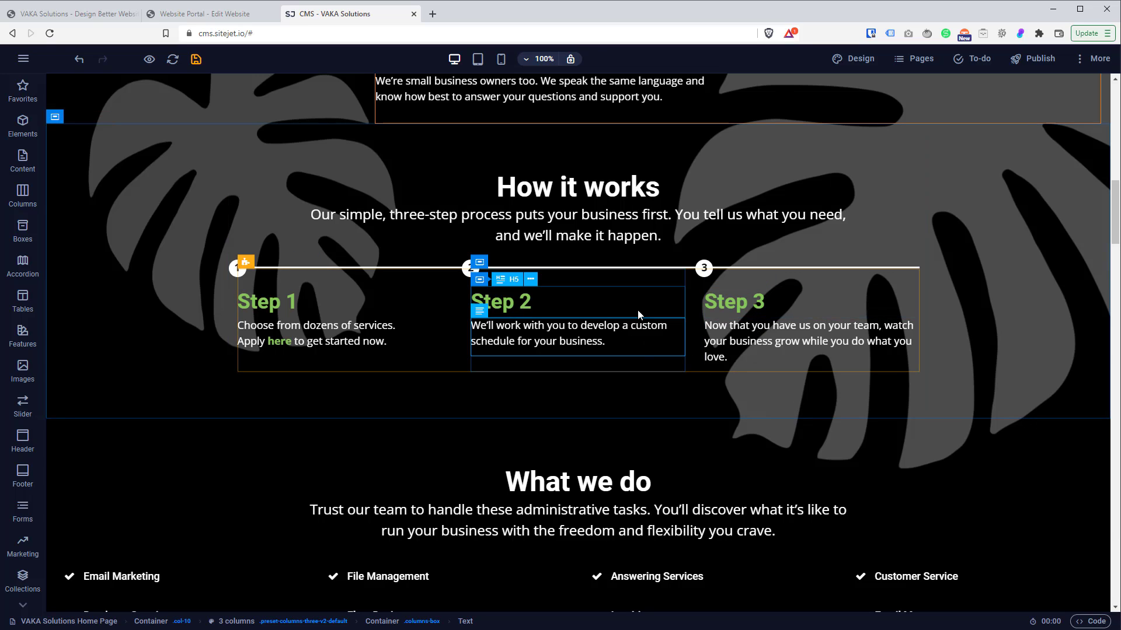
click(532, 306)
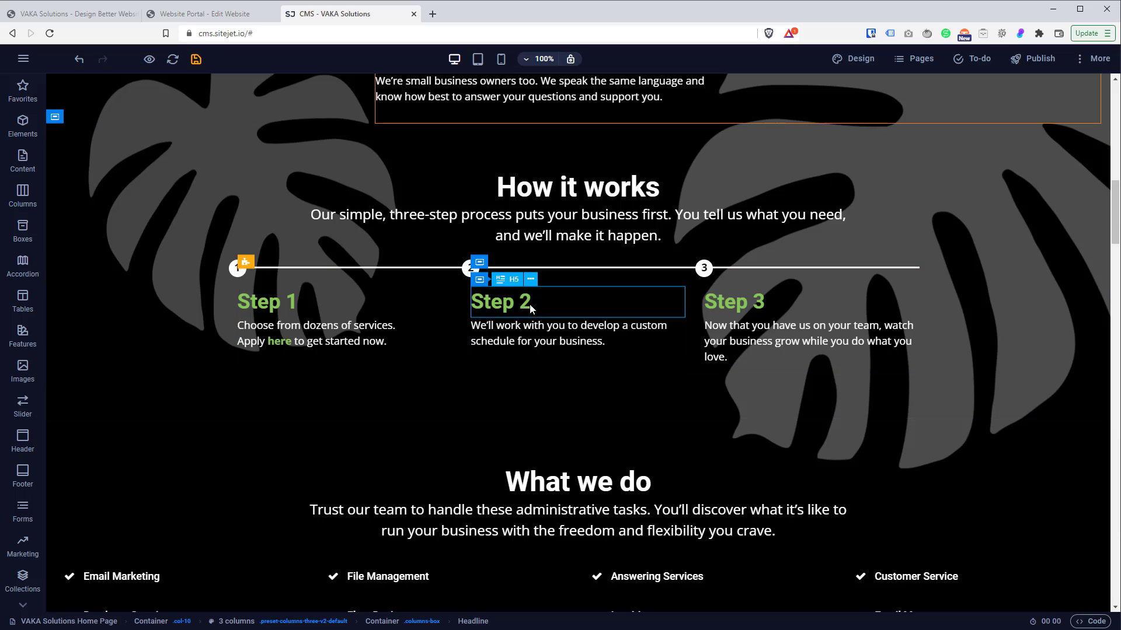
- Try moving the Step 2 headline below the Step 3 text and out of the column, and return it above its own description
drag(663, 304, 768, 365)
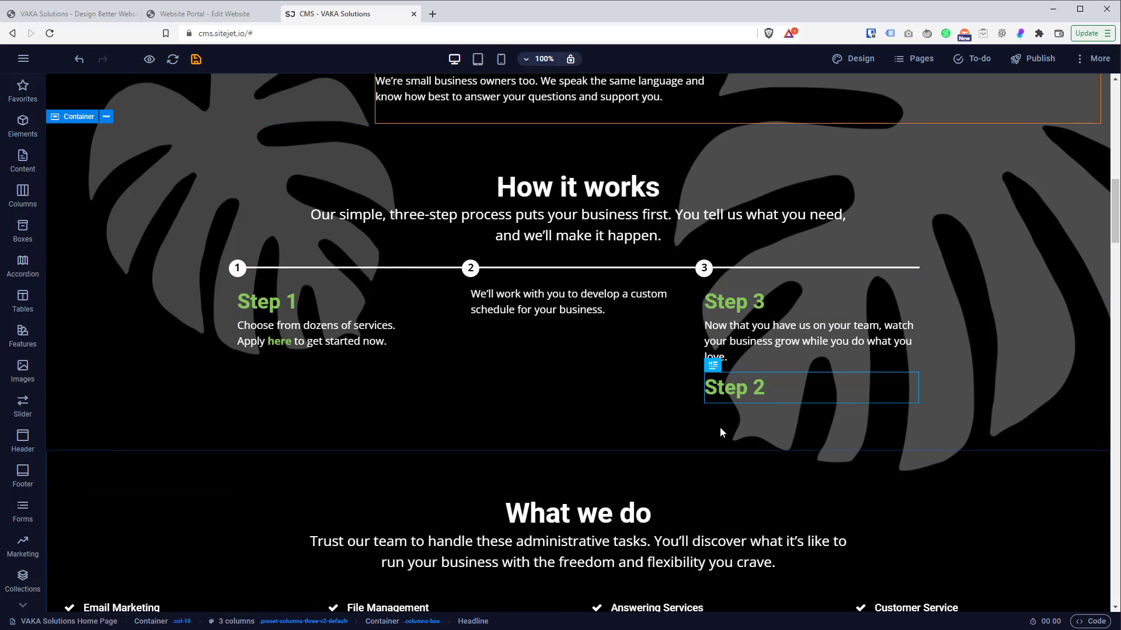
key(Down)
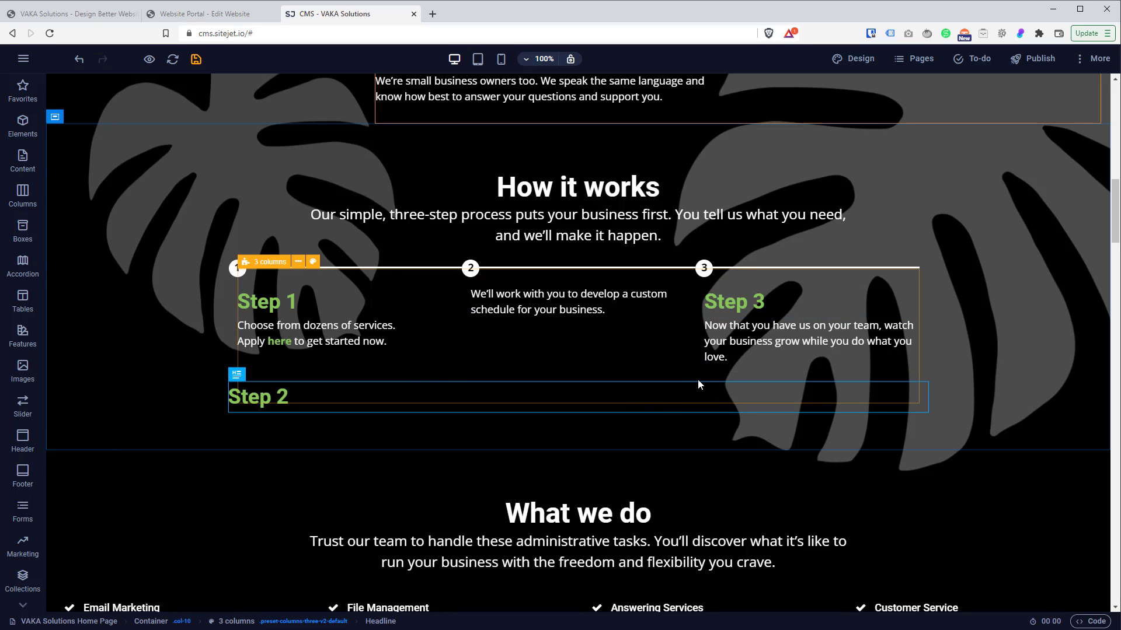
key(Up)
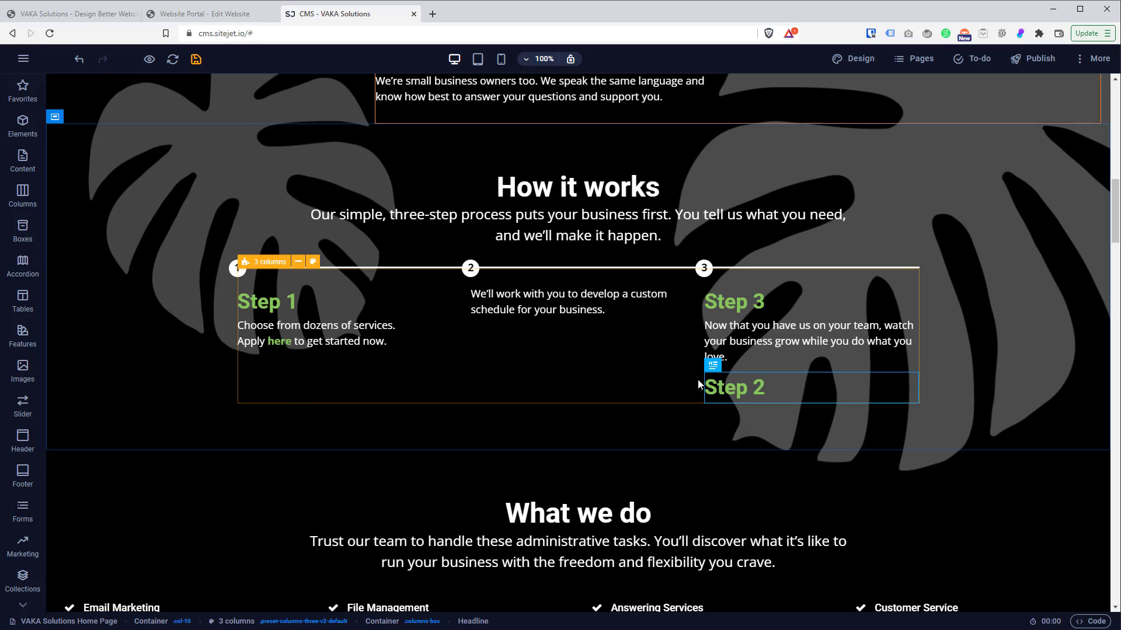
drag(723, 391, 516, 289)
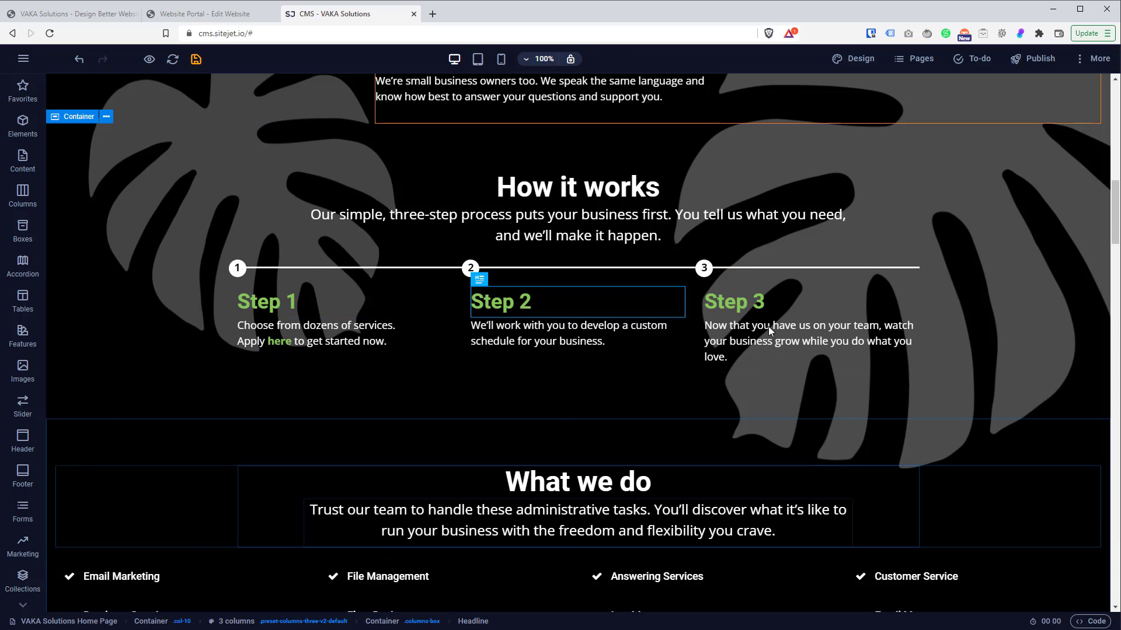
- Try replacing the text of the Custom solutions headline with "Solutions"
scroll(766, 298, down, 15)
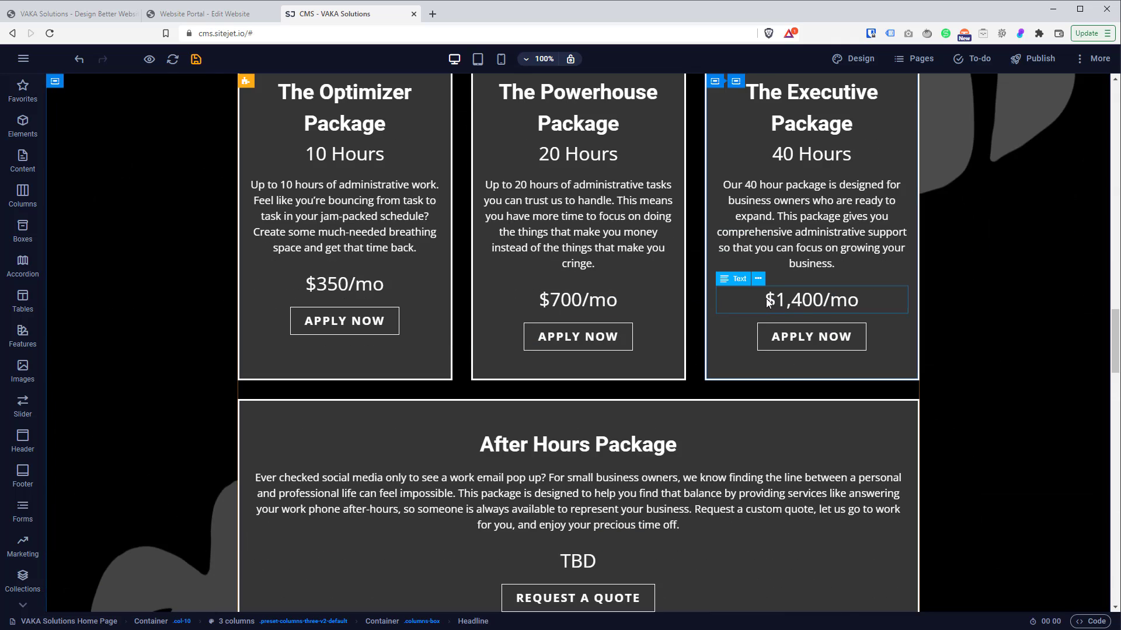
scroll(766, 298, up, 4)
scroll(766, 297, up, 4)
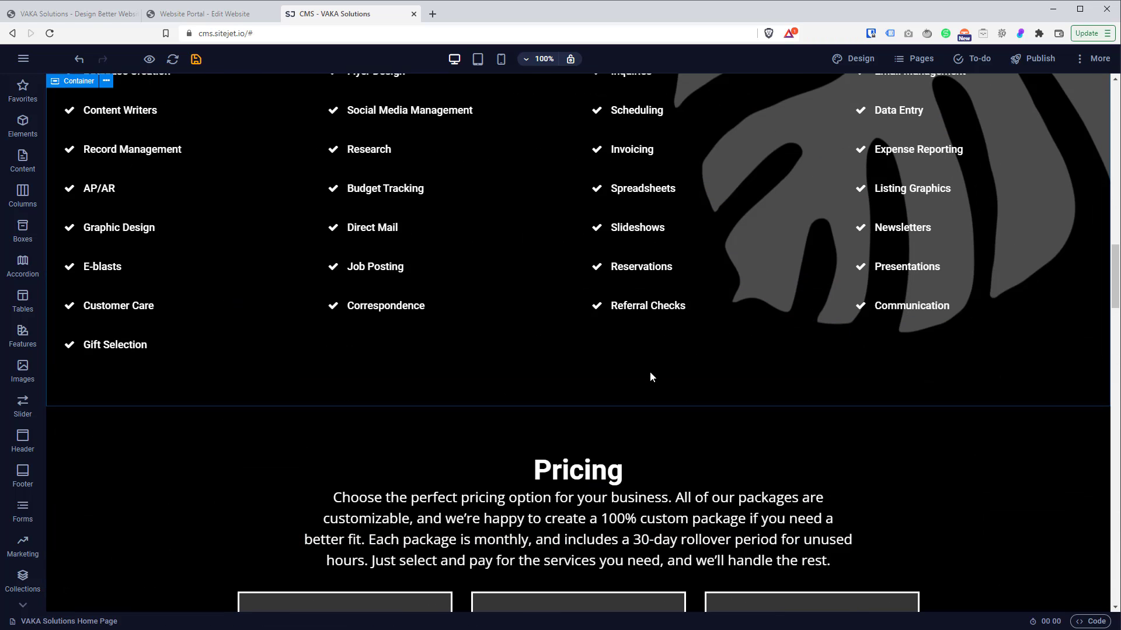
scroll(644, 416, up, 4)
scroll(646, 420, up, 9)
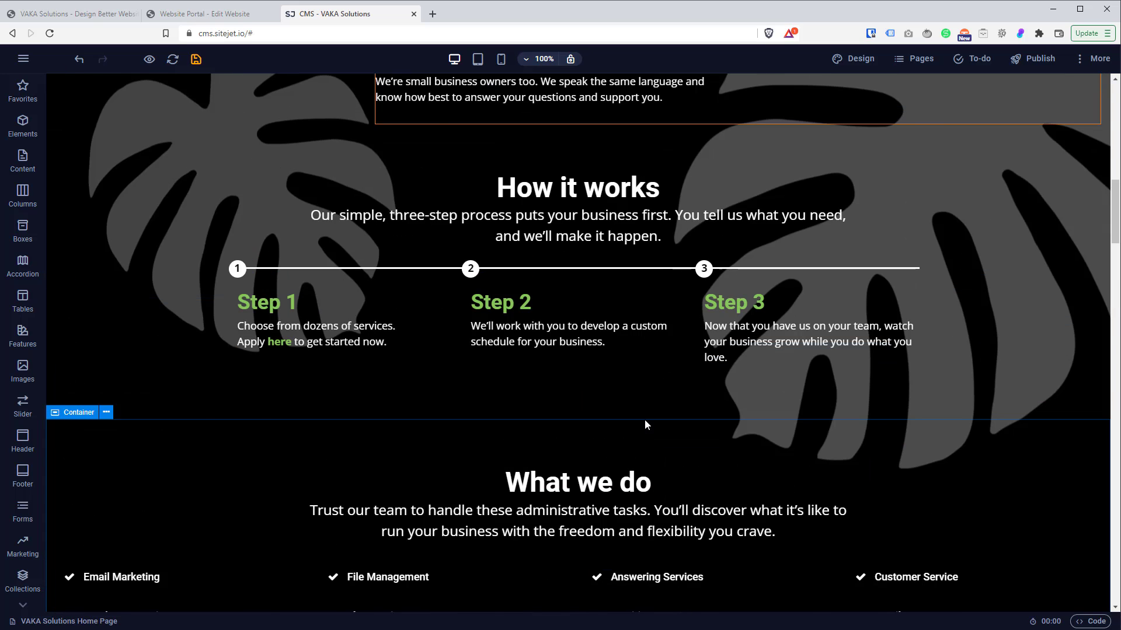
scroll(644, 419, up, 3)
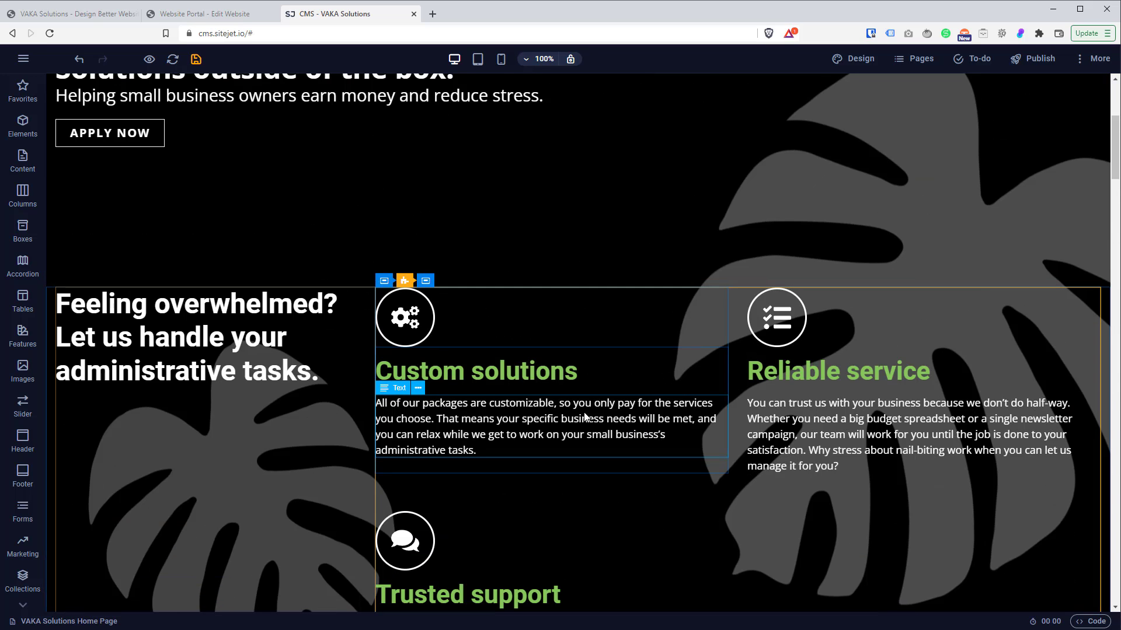
double_click(514, 381)
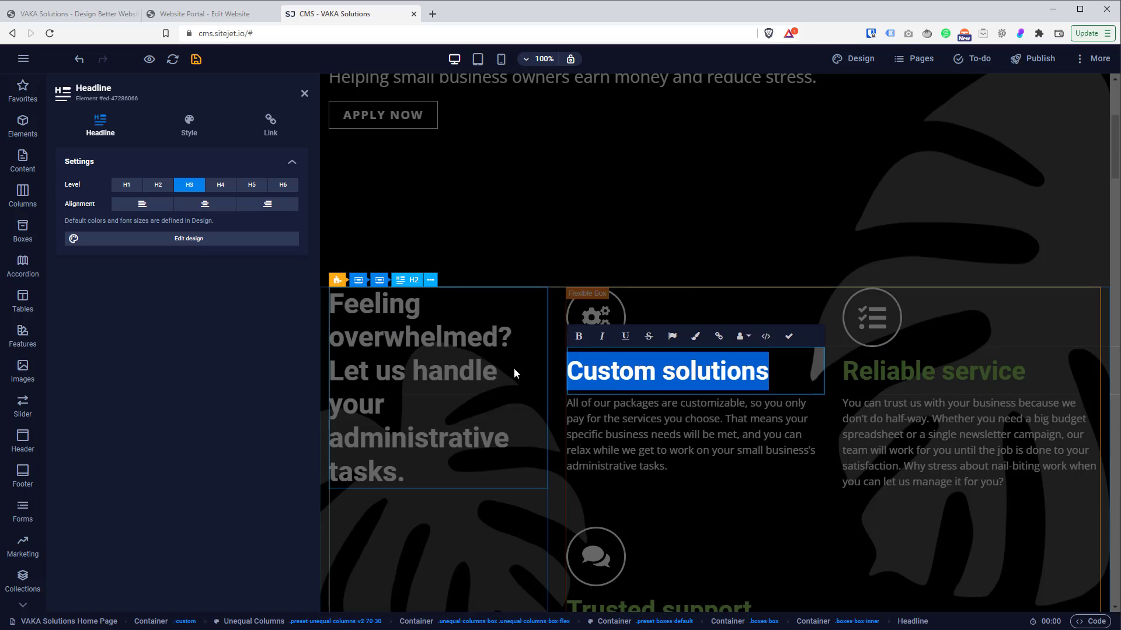
text(Solutions)
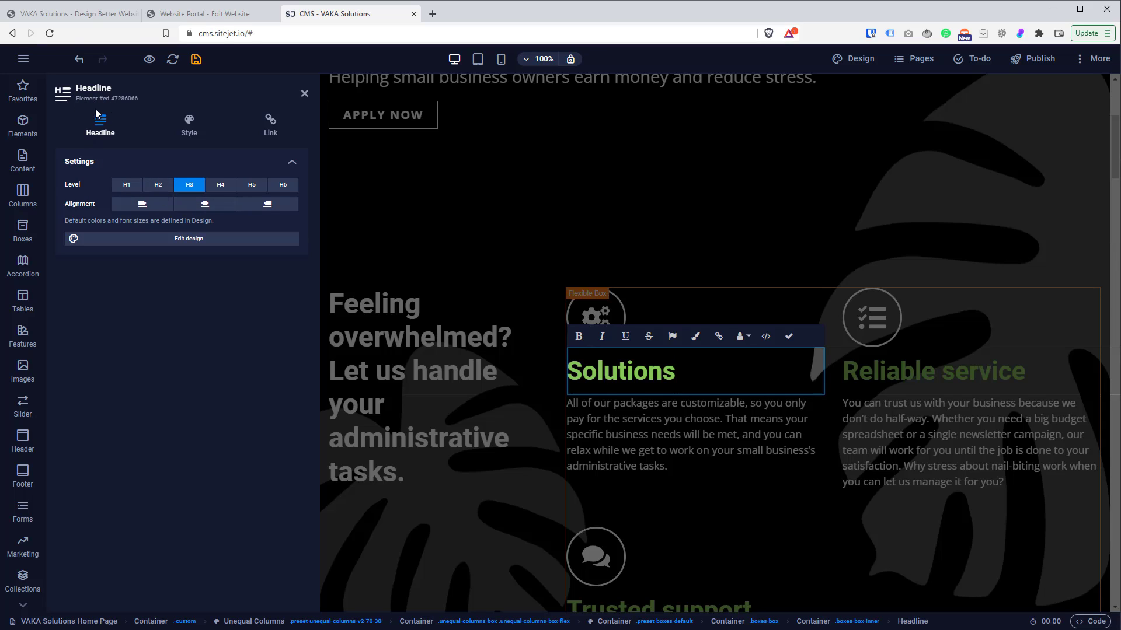
- Try different heading levels up to H4 and centre alignment on the Solutions headline, and return it to level H3
click(159, 184)
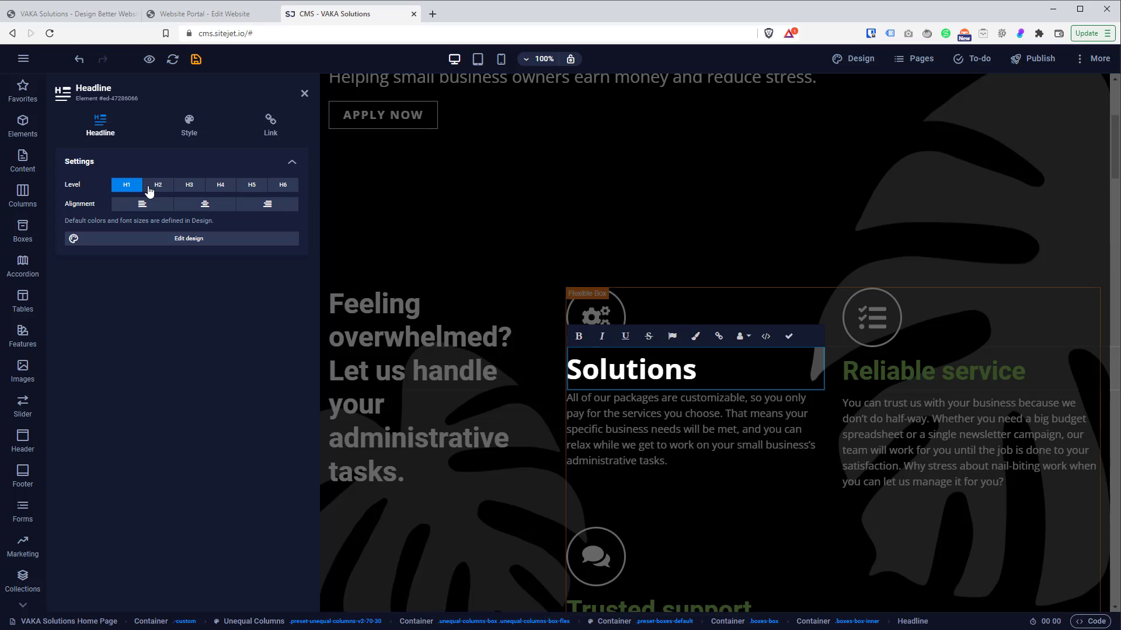
click(185, 184)
click(220, 184)
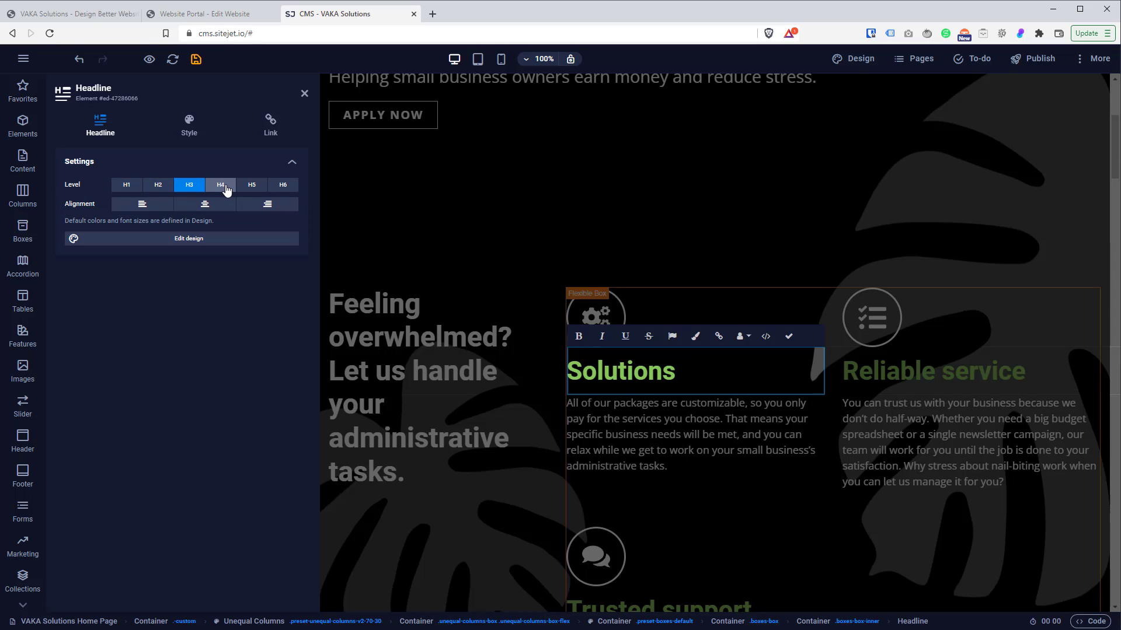
click(207, 204)
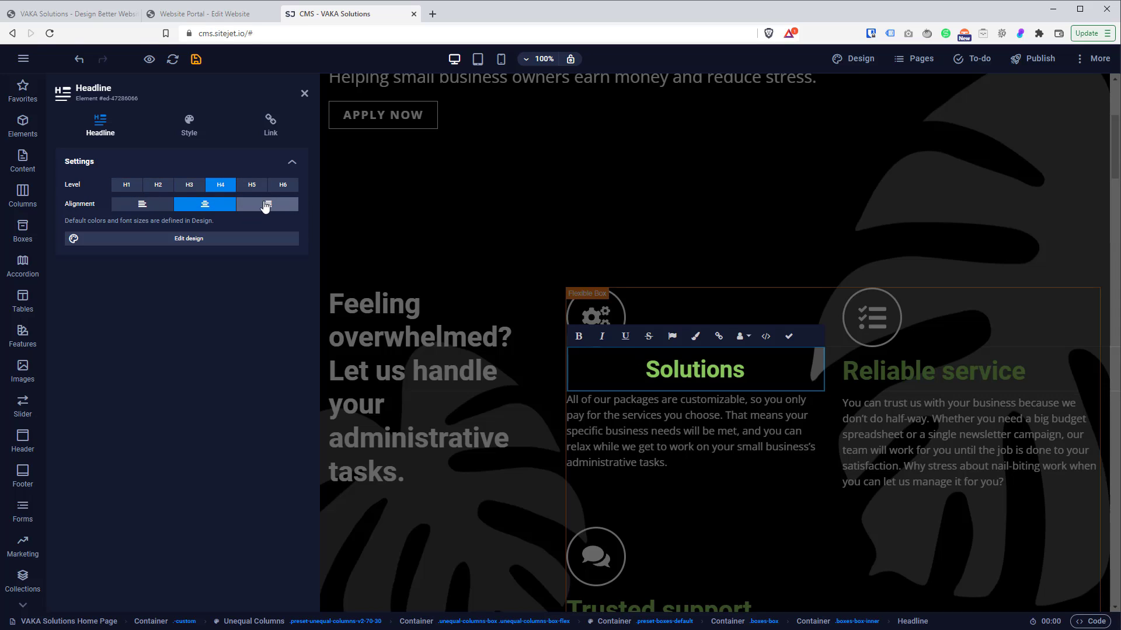
click(189, 185)
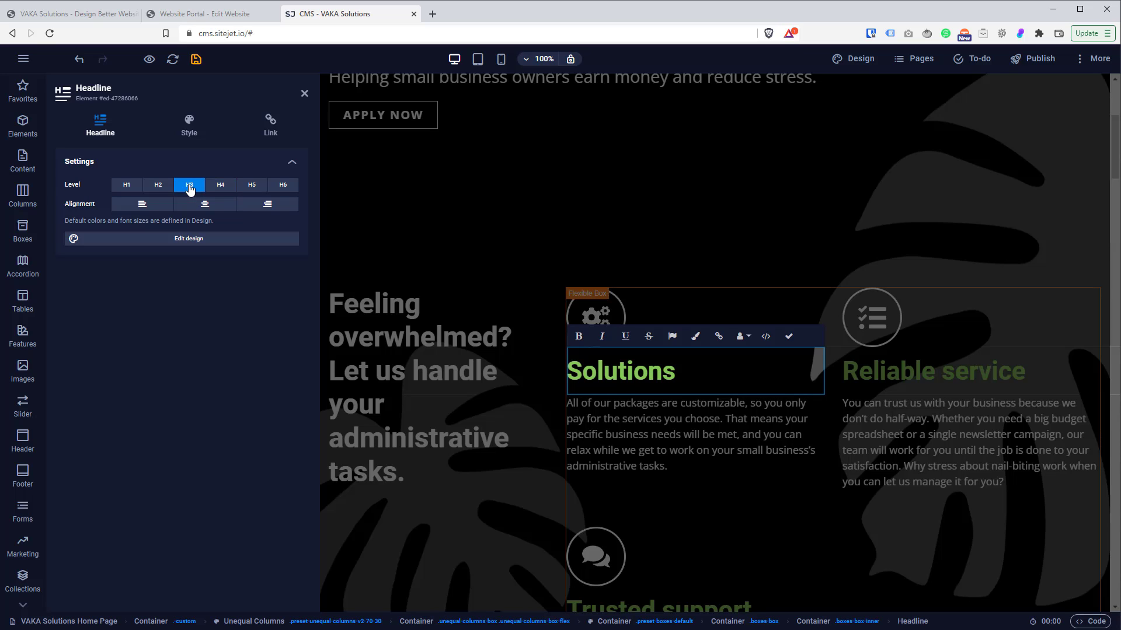
- Examine the Solutions headline's style and link settings, and the style settings of its parent boxes preset
click(197, 126)
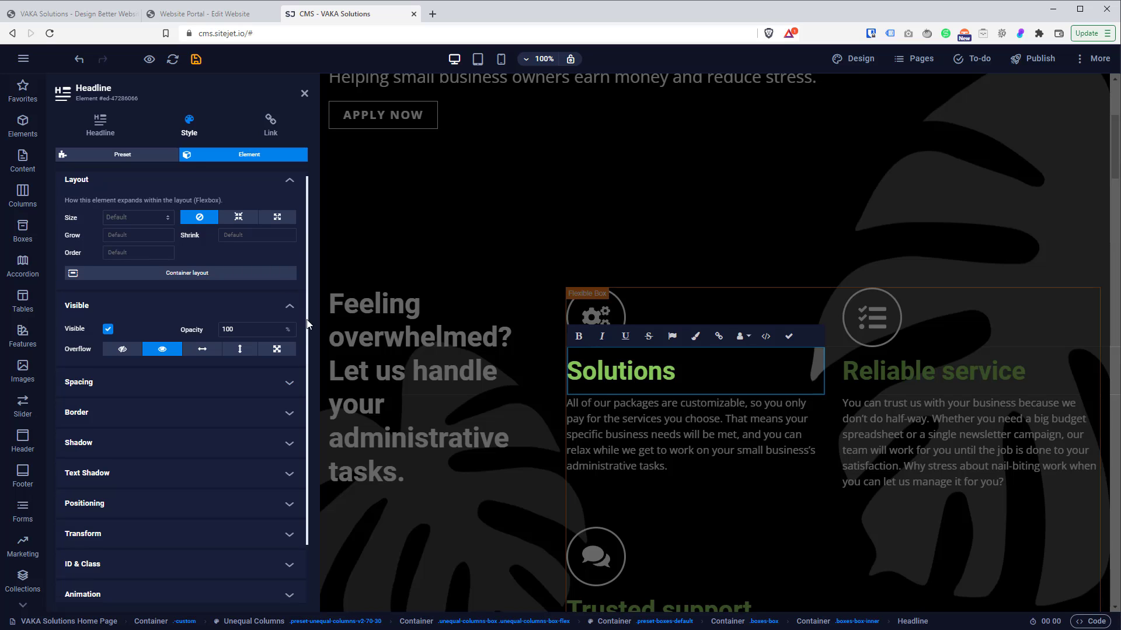
drag(309, 311, 314, 241)
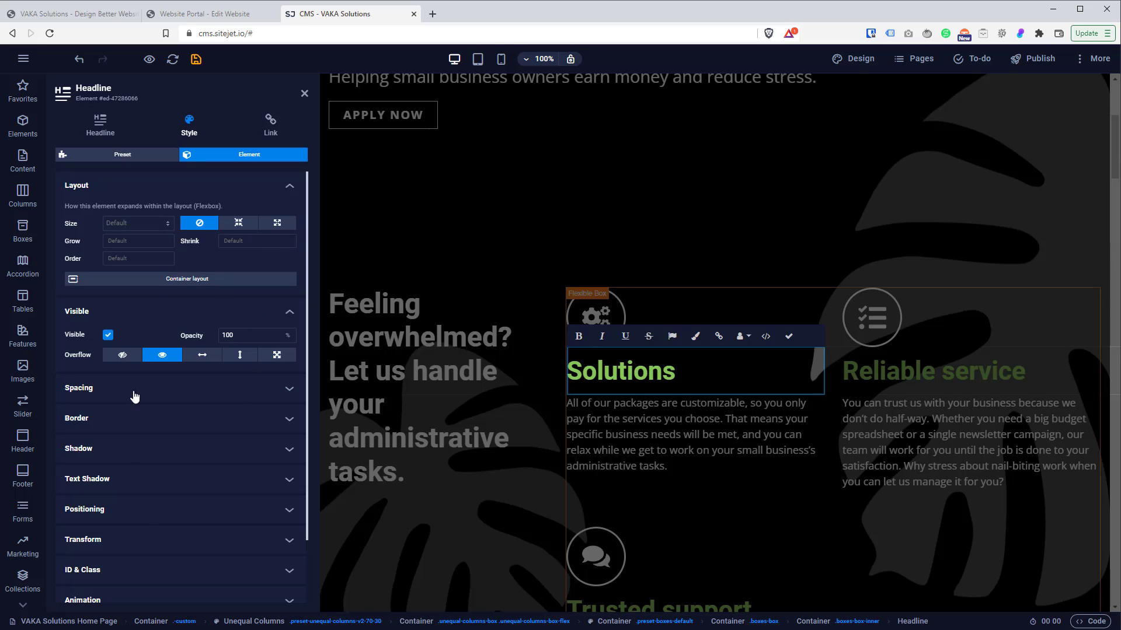
click(271, 127)
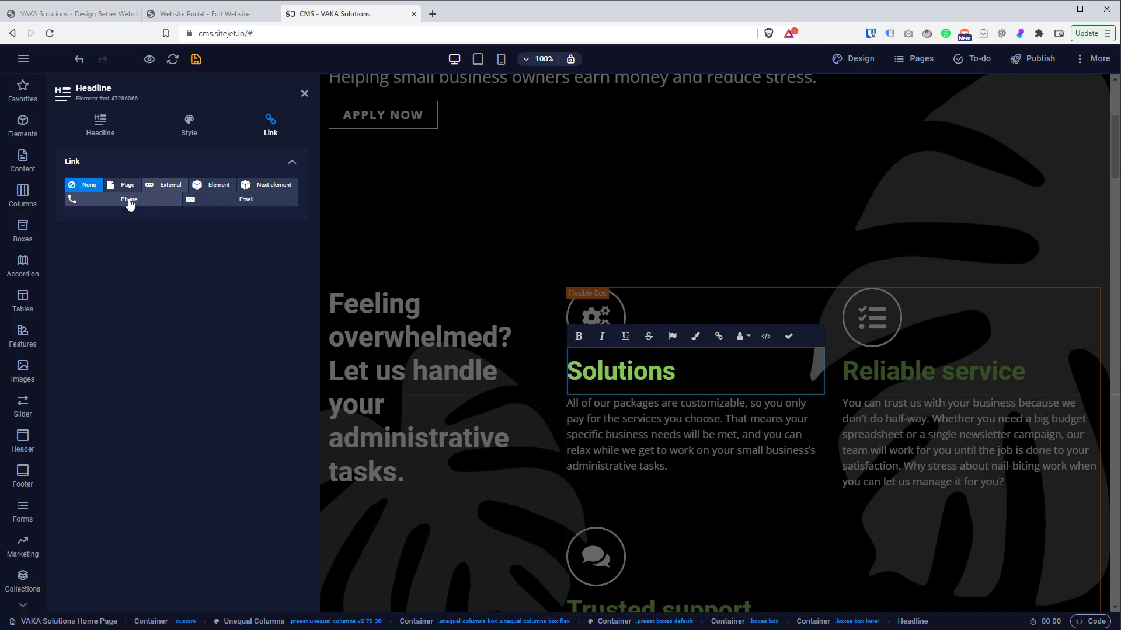
click(188, 126)
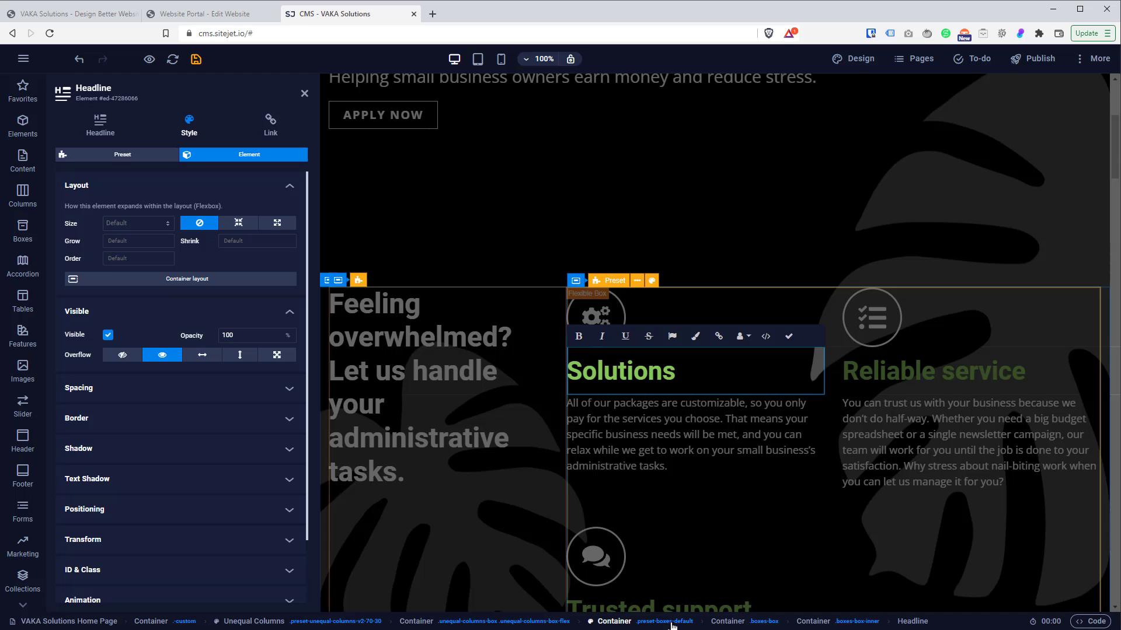
click(167, 156)
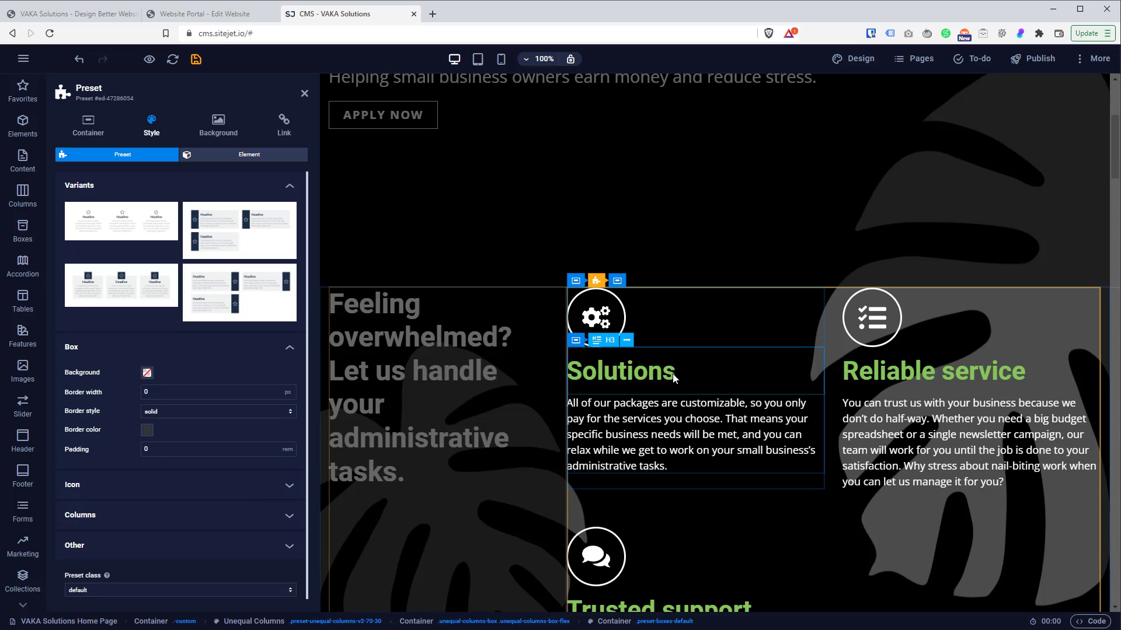
- Undo the text change of the Solutions headline and close the preset's settings
click(79, 60)
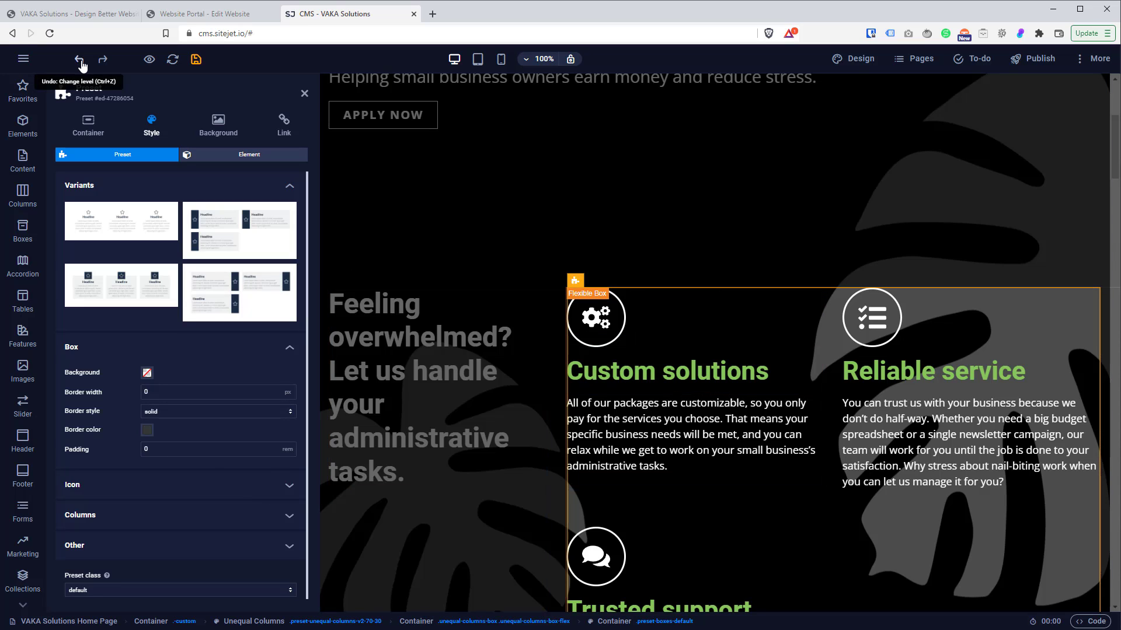
click(304, 94)
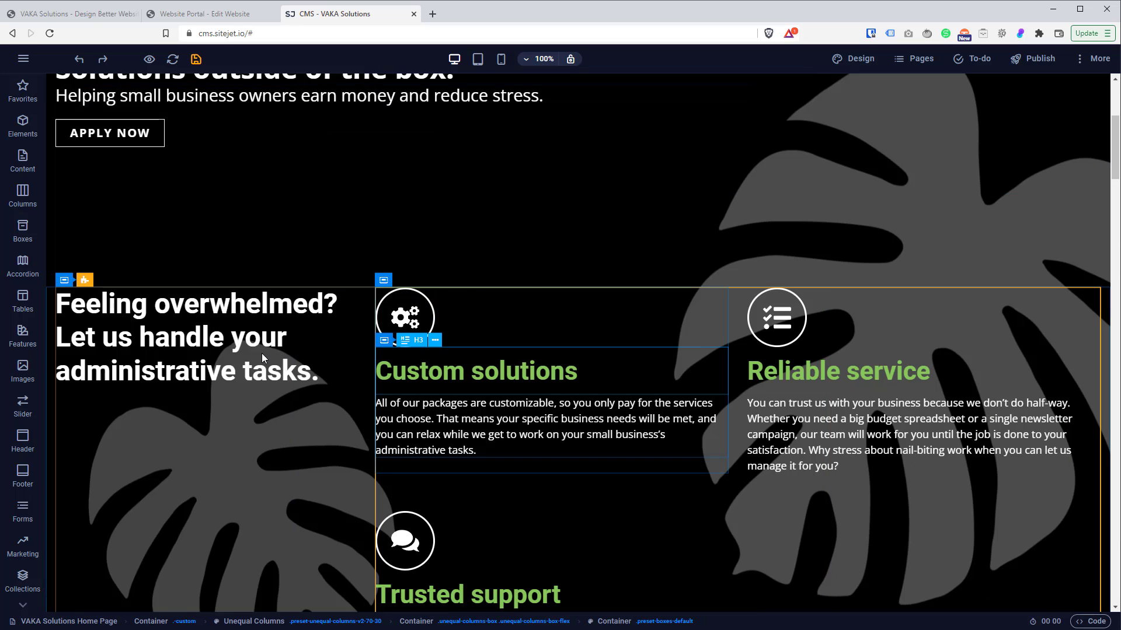
- View the settings of the text under Custom solutions and of the cogs icon above it, and close them
click(456, 424)
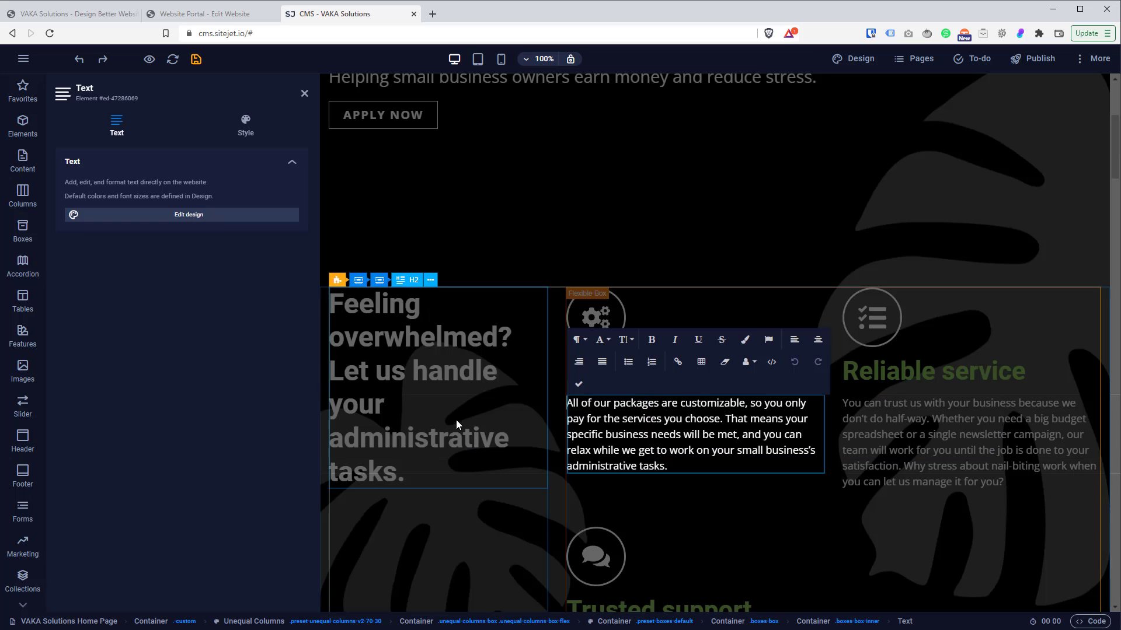
click(609, 310)
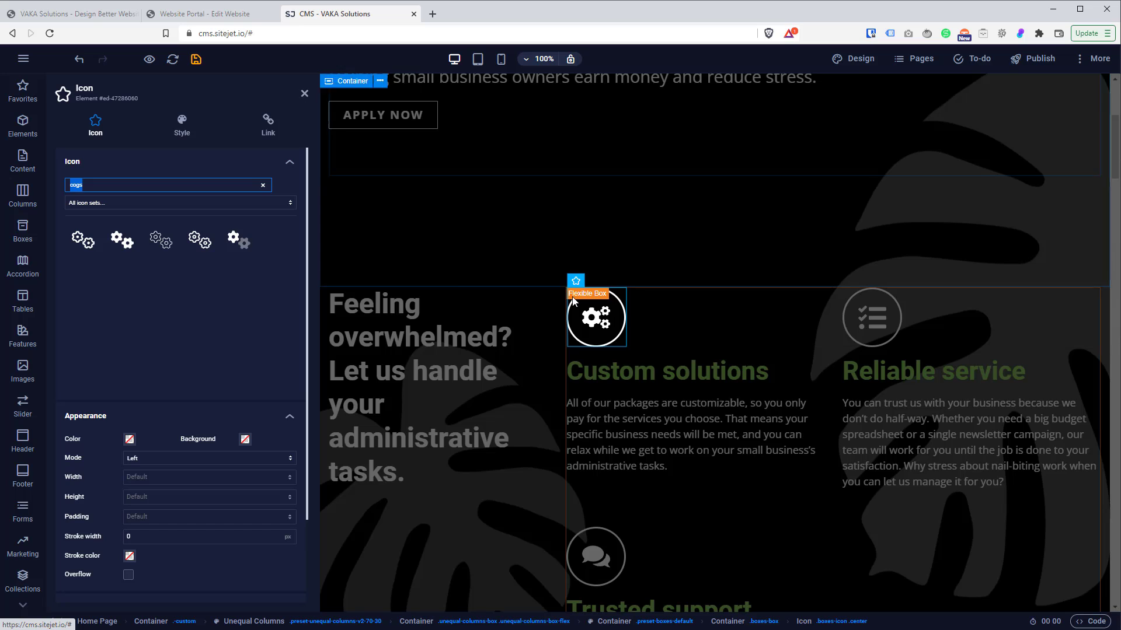
click(305, 93)
- View the HTML code of the "Solutions outside of the box." element in the hero section and close it
scroll(859, 233, up, 5)
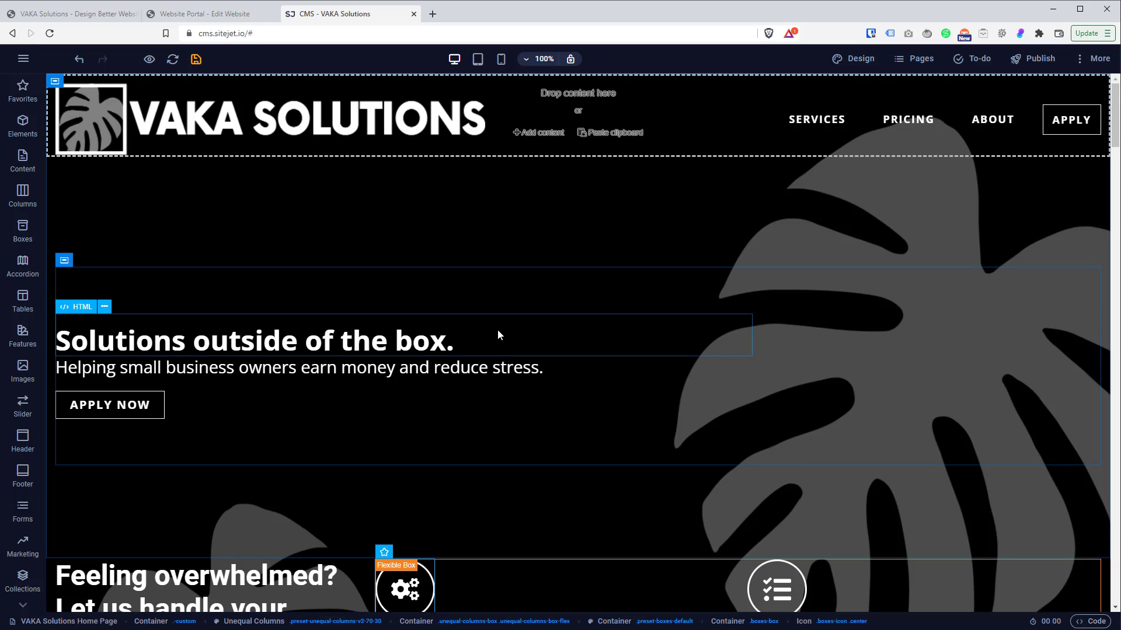
double_click(246, 334)
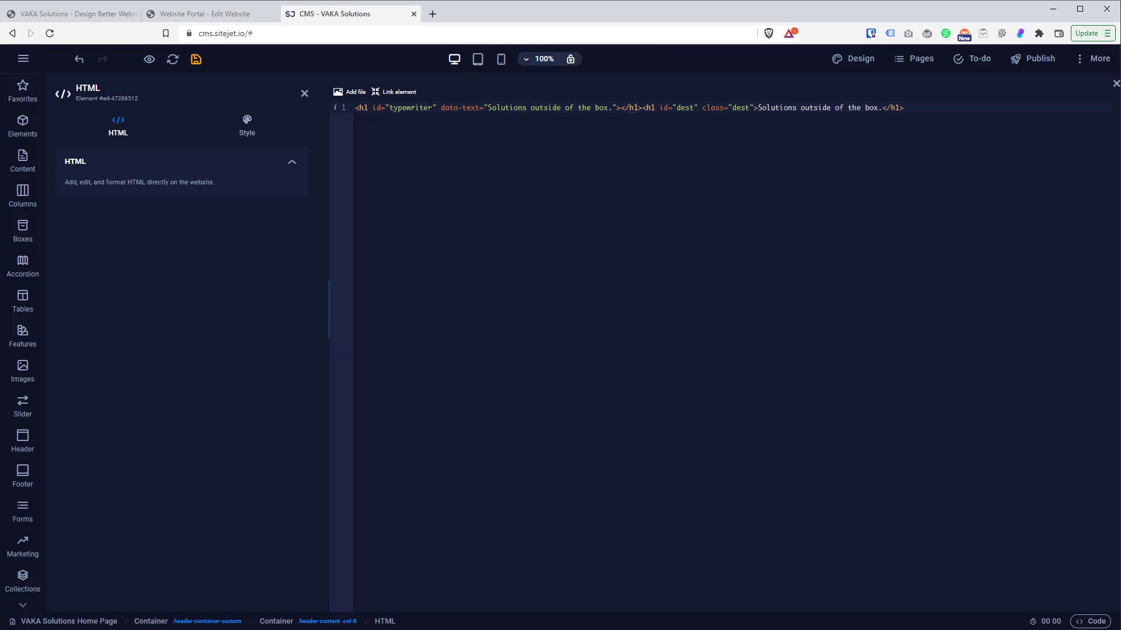
click(1115, 84)
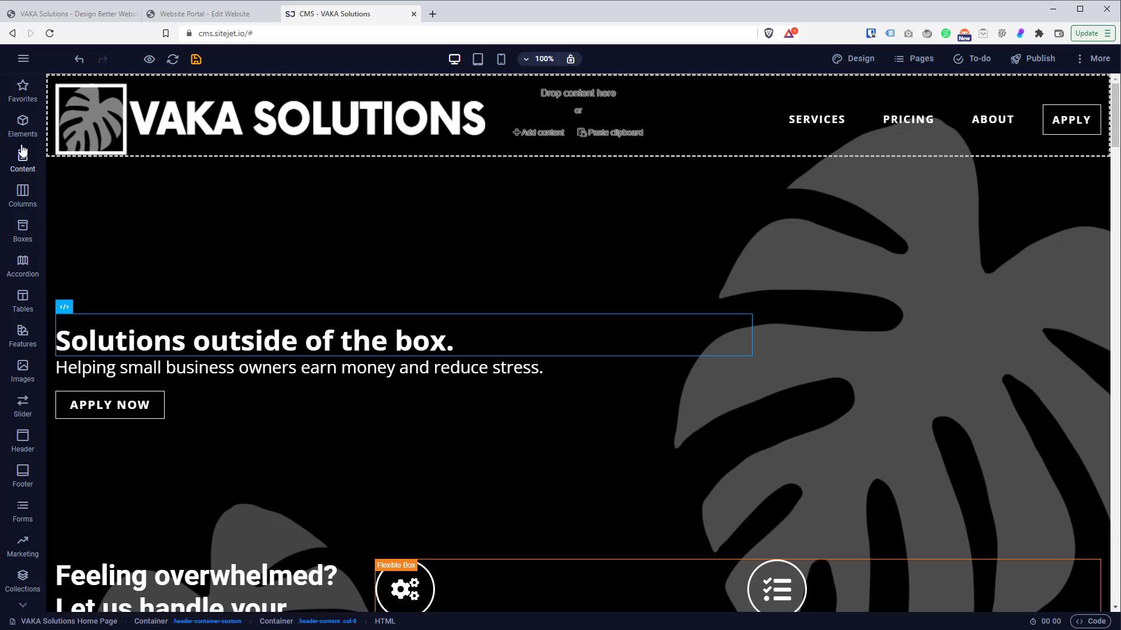
- Look through the favorite and basic elements, try adding a Container below the hero's Apply Now button, and undo it
click(19, 102)
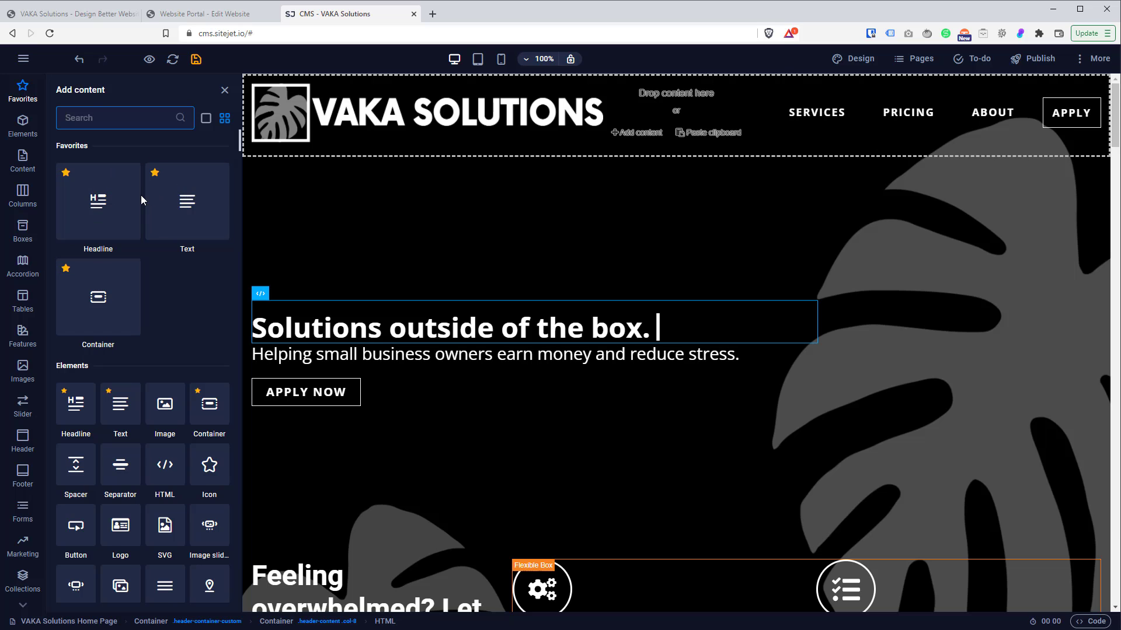
click(27, 130)
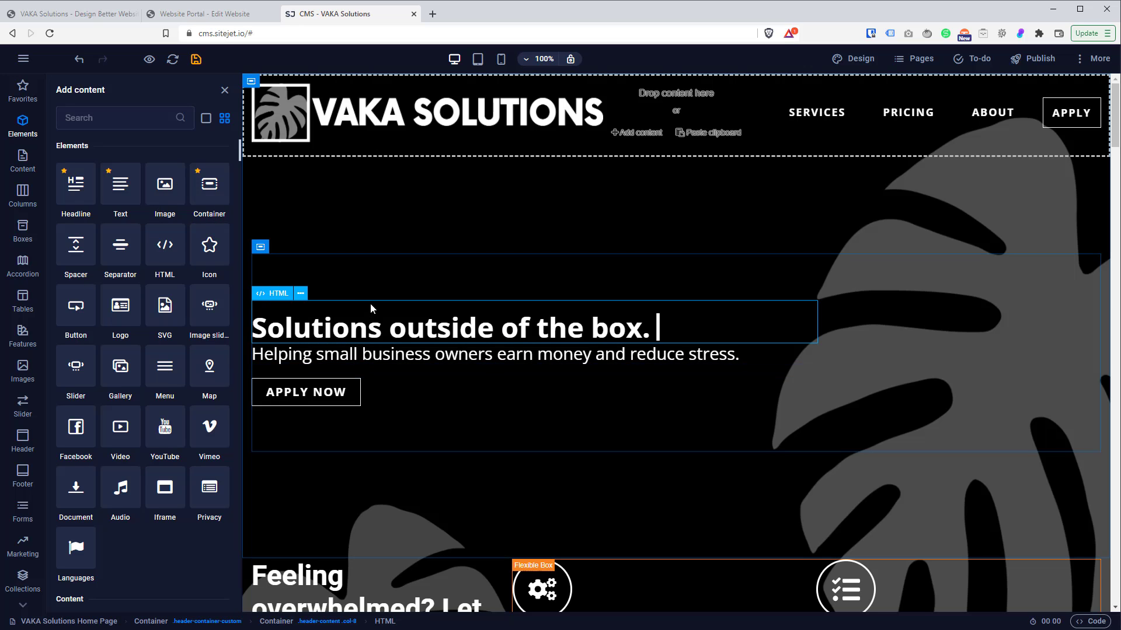
scroll(370, 303, down, 5)
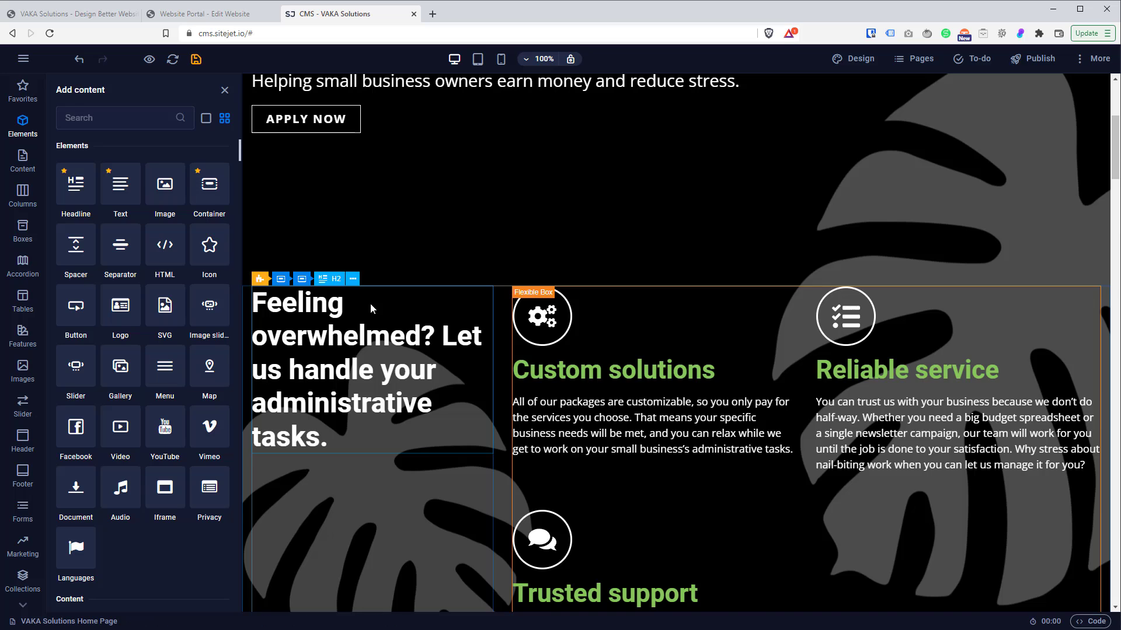
scroll(370, 303, up, 5)
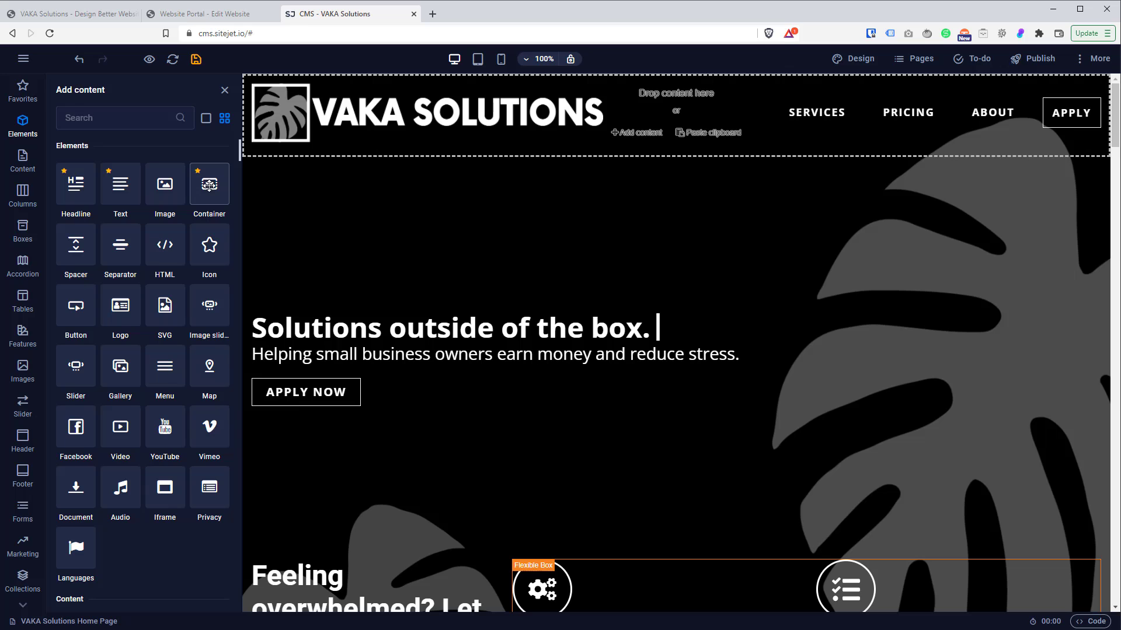
drag(409, 261, 491, 400)
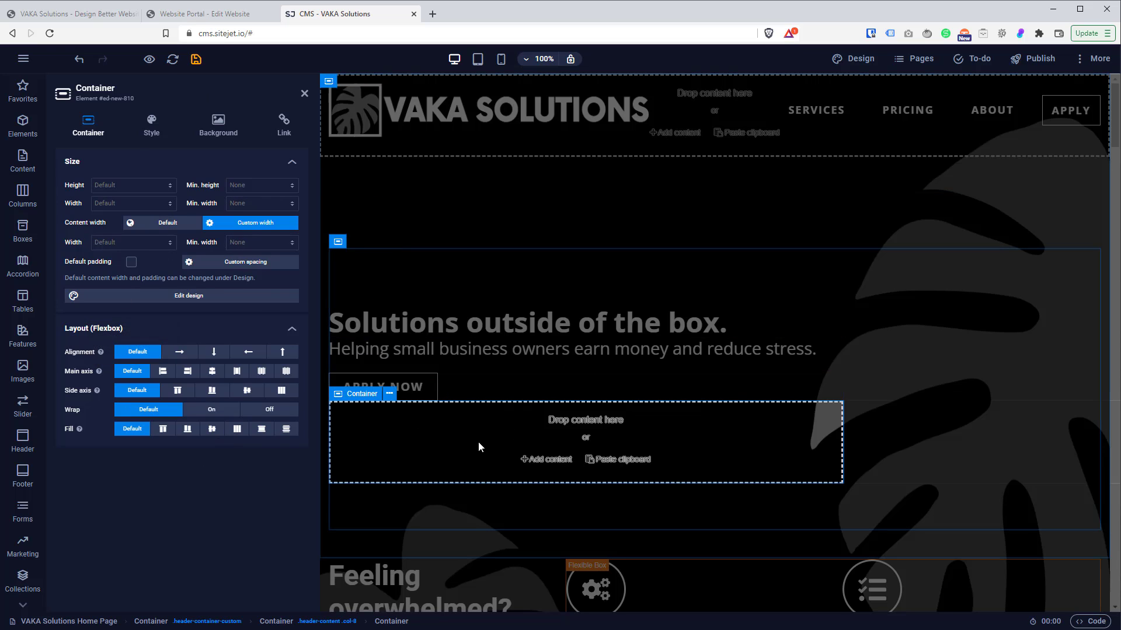
key(ctrl+z)
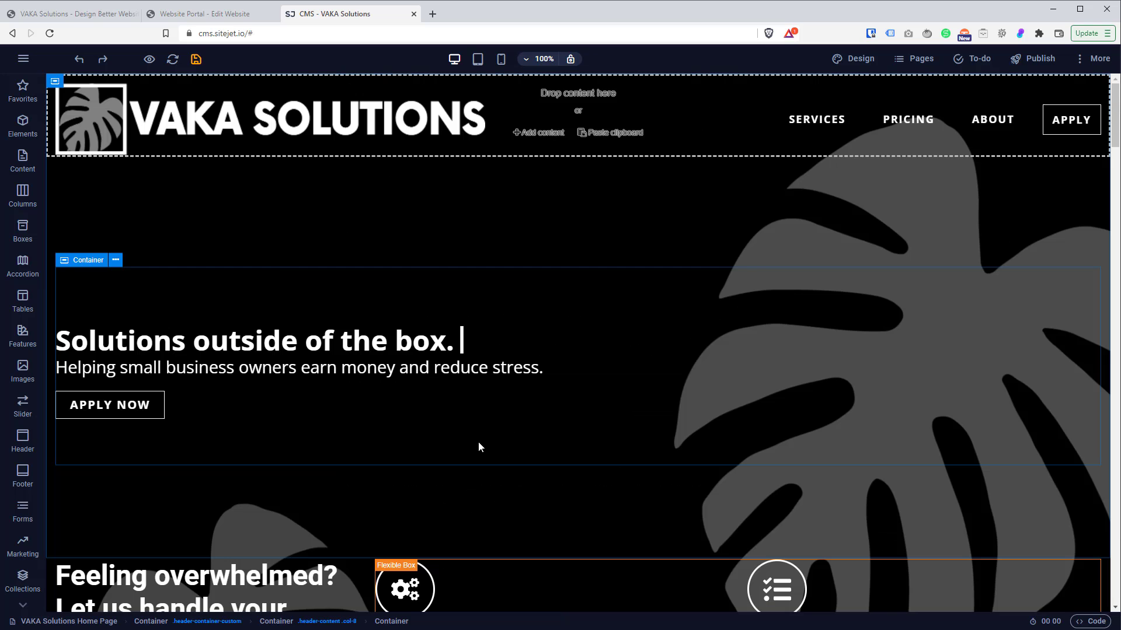
- Browse the available elements, content presets and column layouts that can be added to the page
click(23, 121)
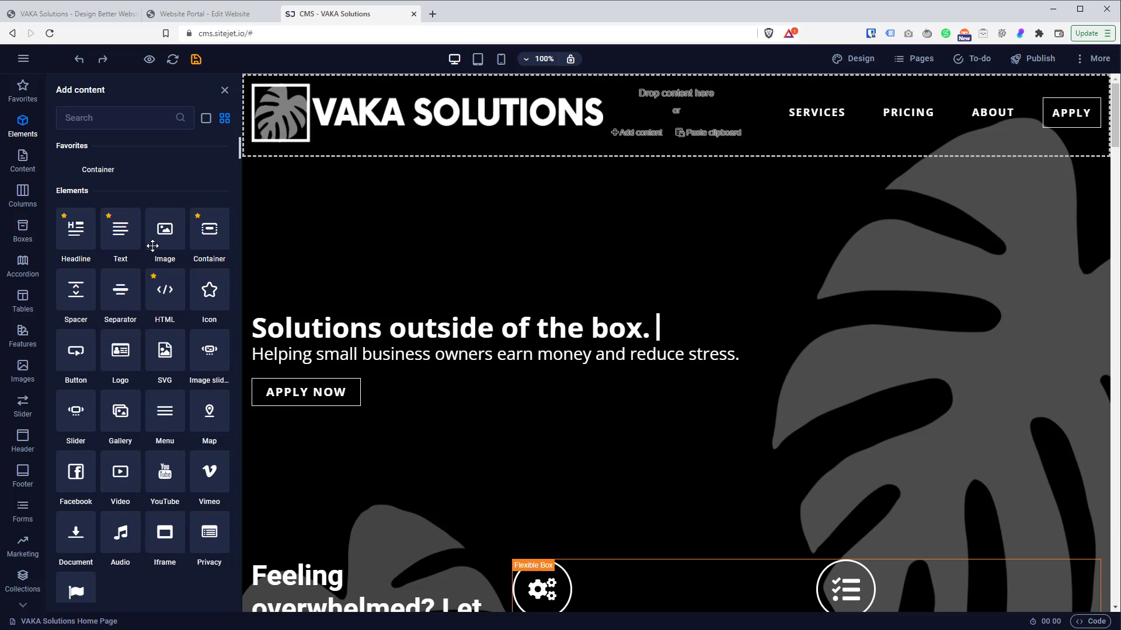
click(22, 168)
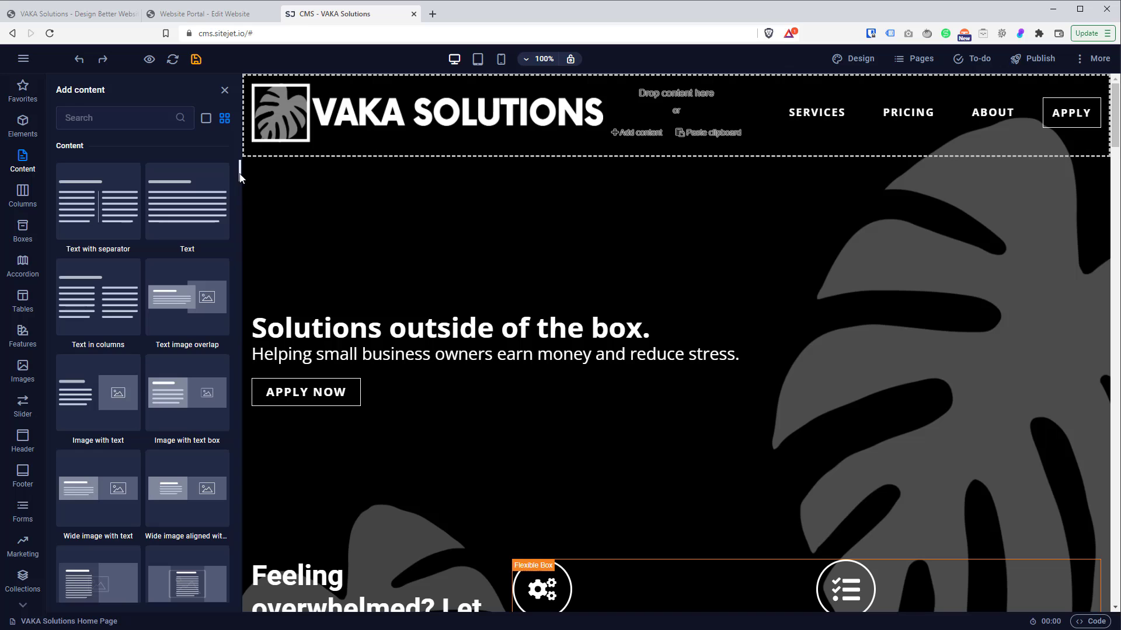
scroll(239, 182, down, 3)
drag(240, 185, 250, 224)
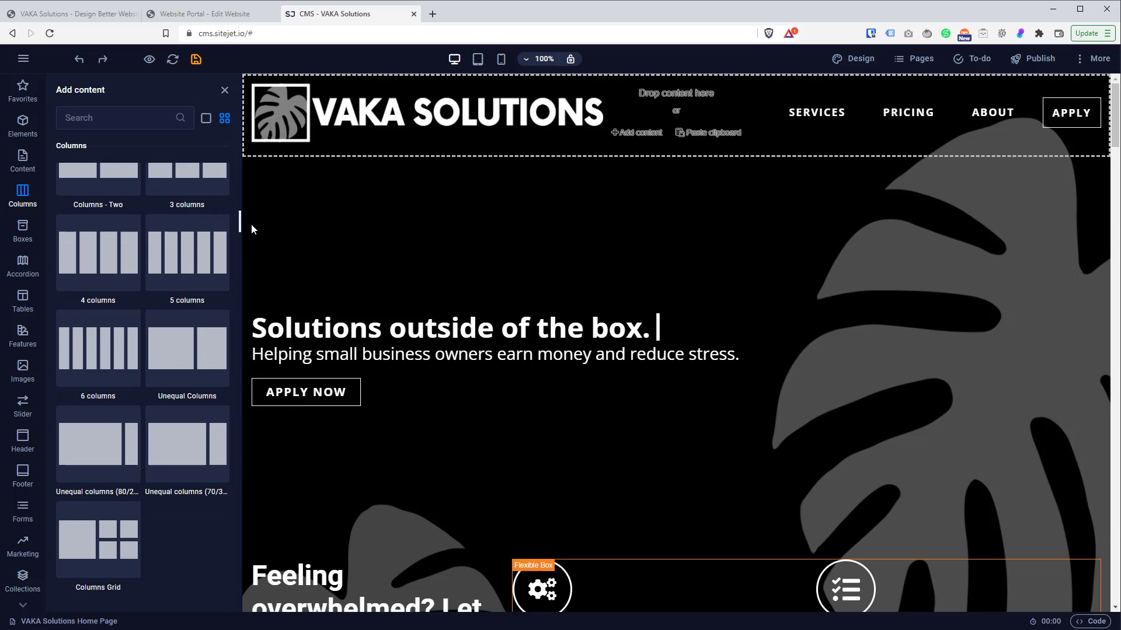
click(18, 128)
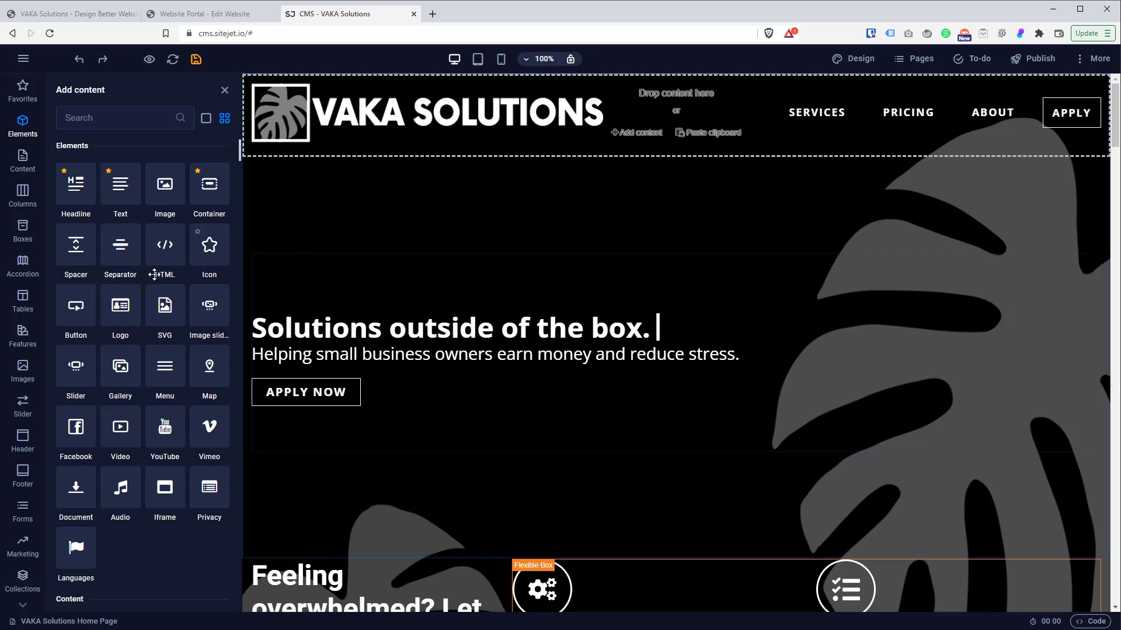
click(22, 196)
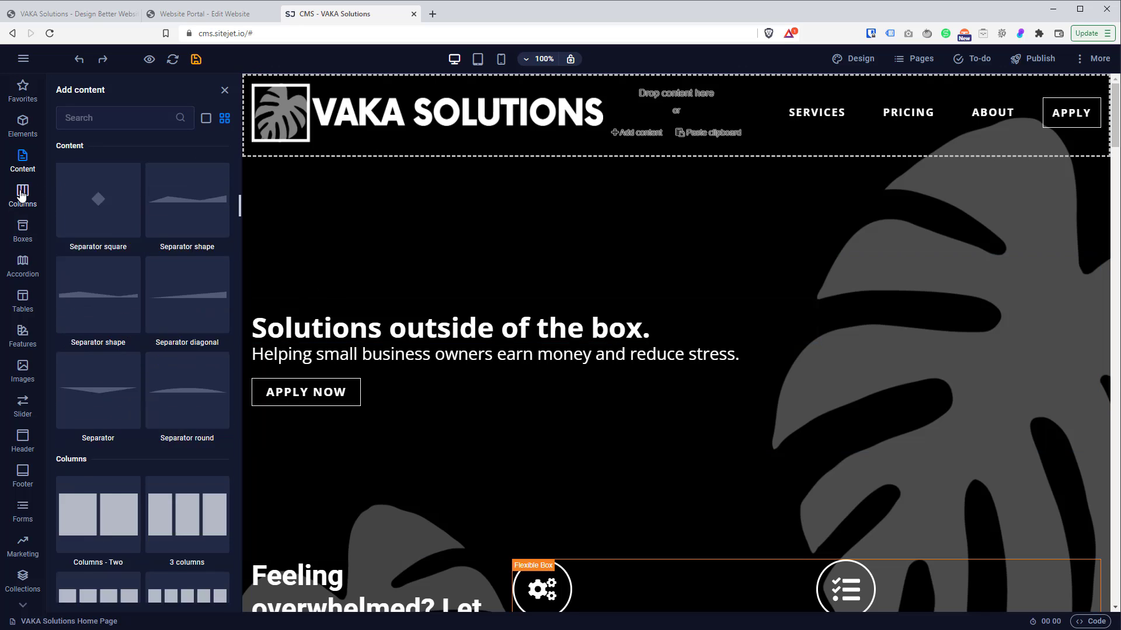
- Insert the aligned version of the wide image with text content preset directly below the hero section
click(21, 167)
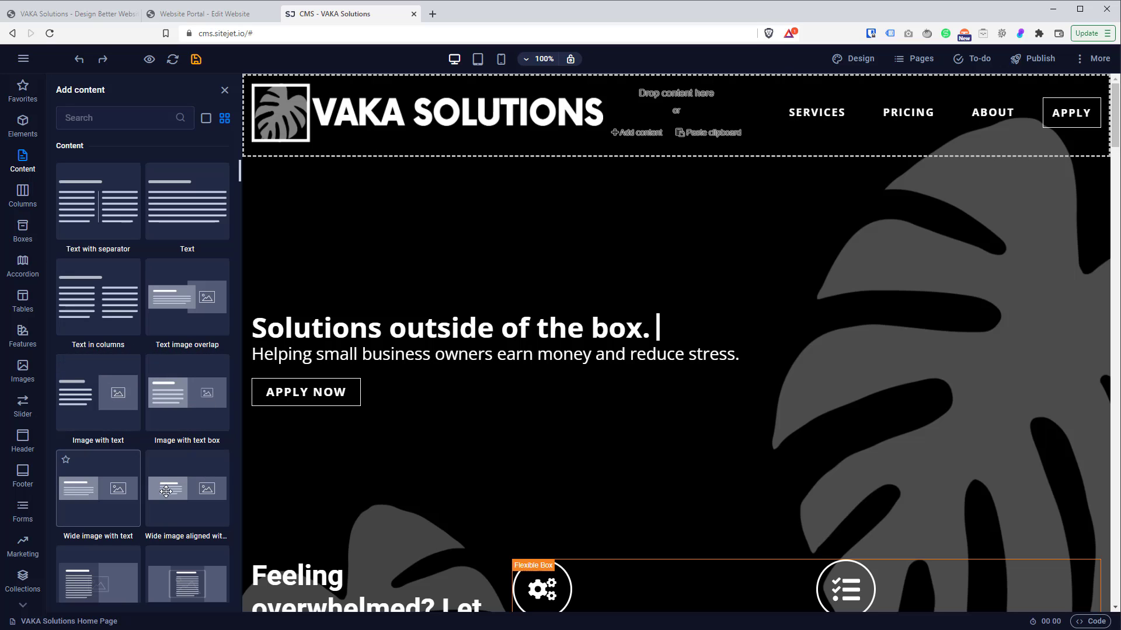
drag(188, 497, 353, 483)
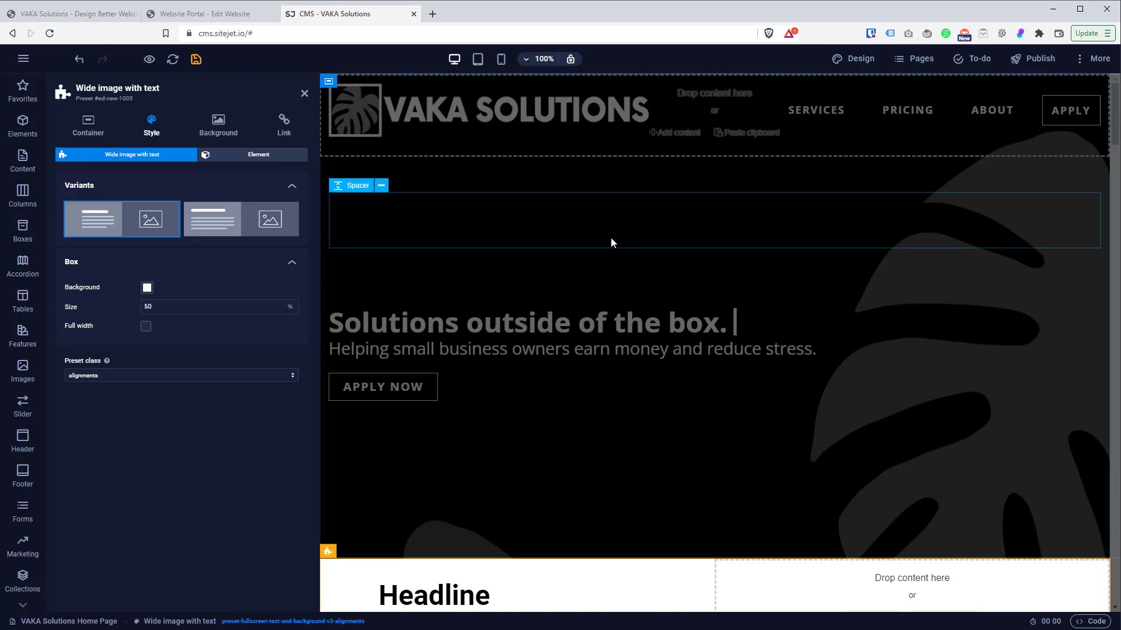
- Undo the insertion of the wide image with text preset below the hero section
scroll(611, 240, down, 5)
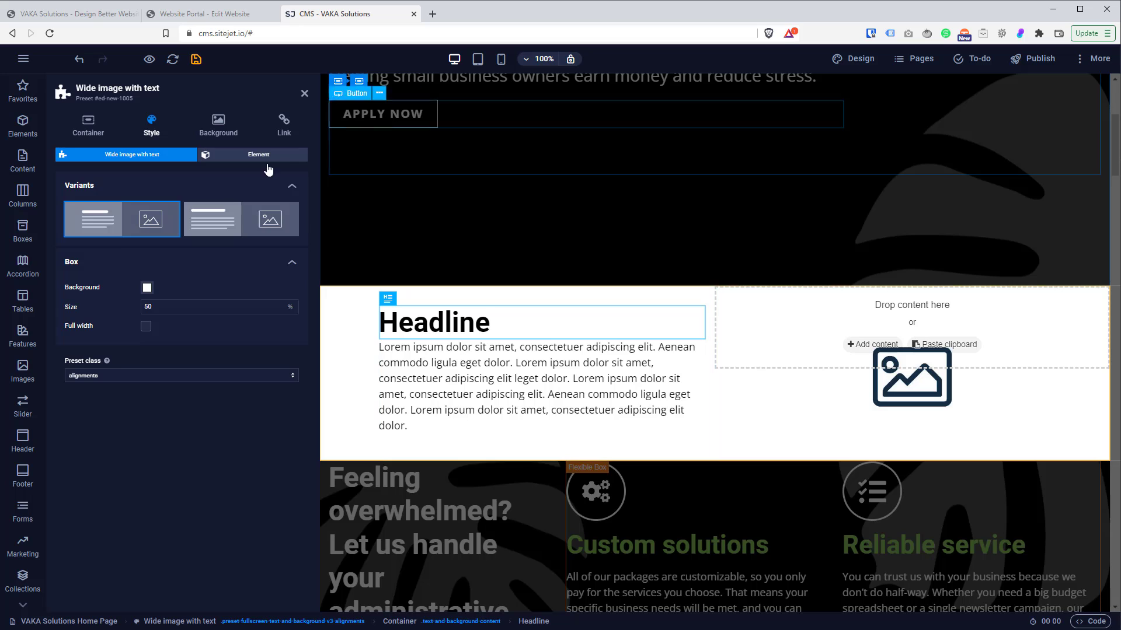
key(ctrl+z)
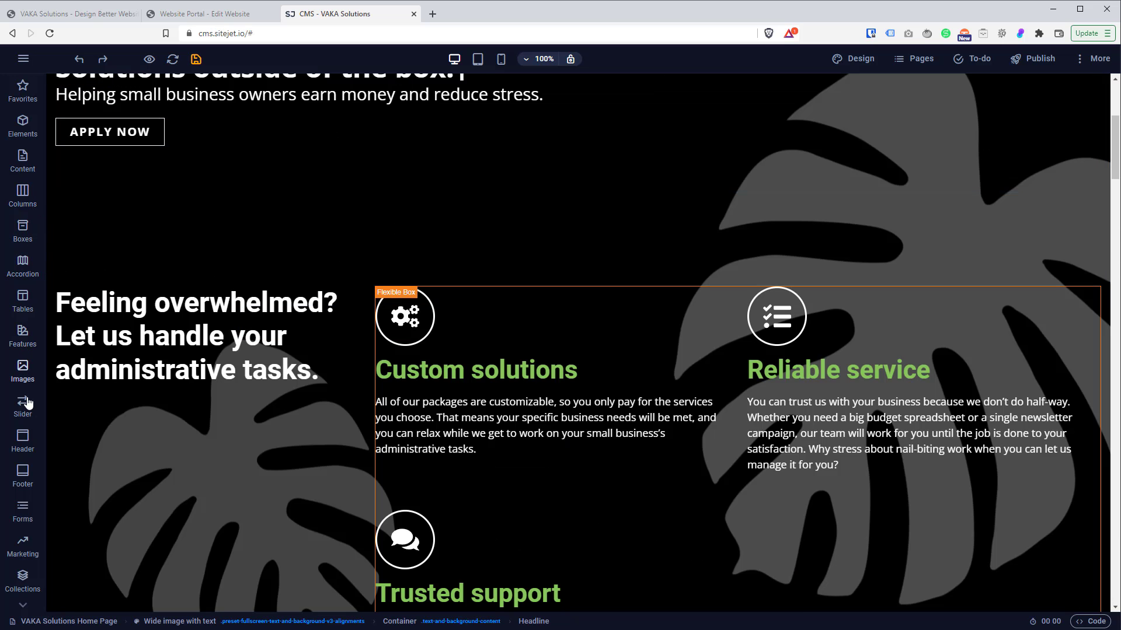
- Look through the column, box, accordion and table presets available for the page
scroll(27, 472, down, 2)
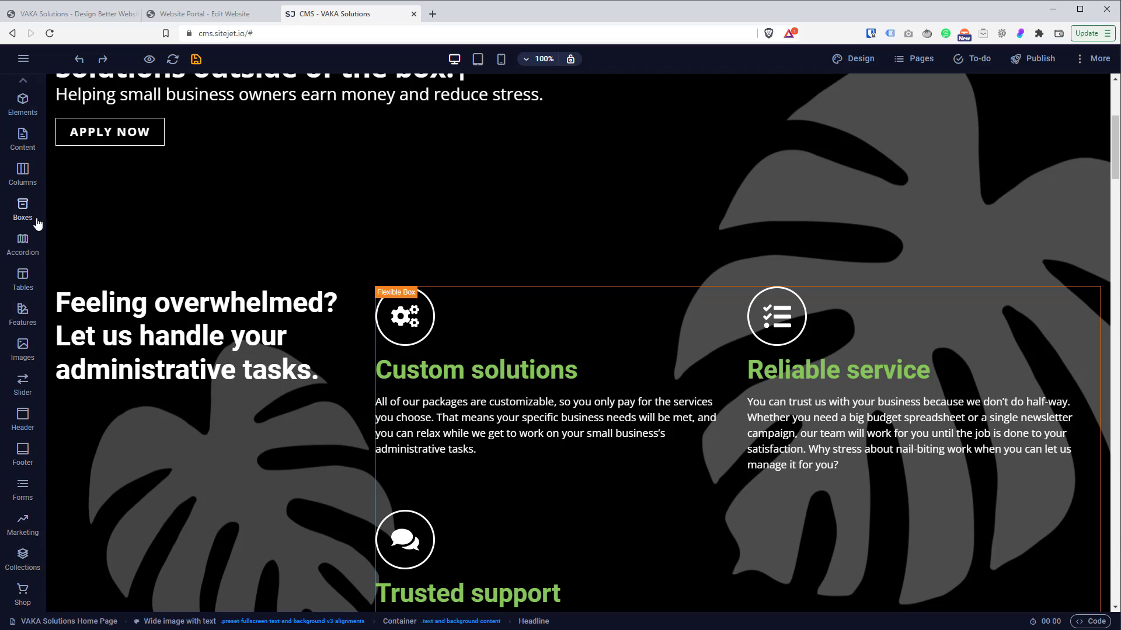
click(23, 174)
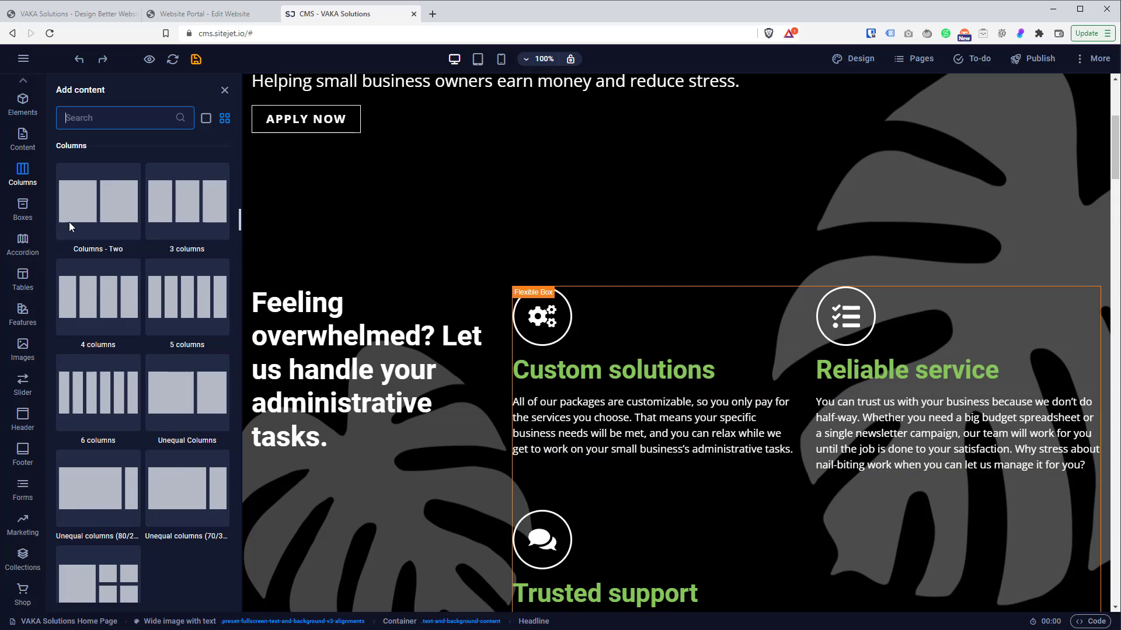
click(31, 215)
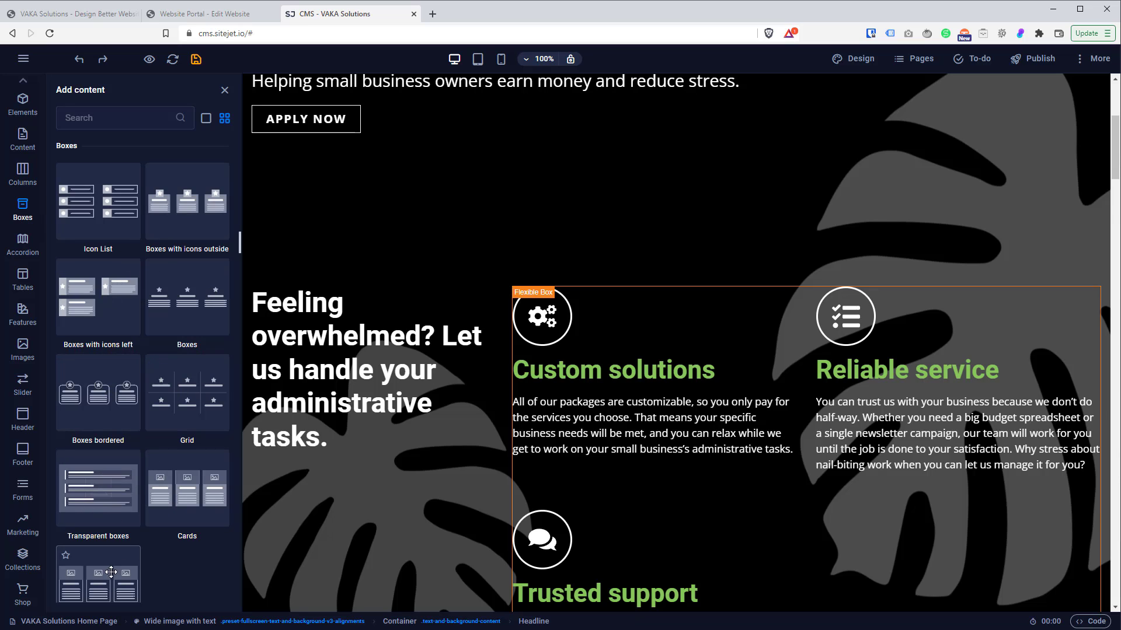
click(19, 242)
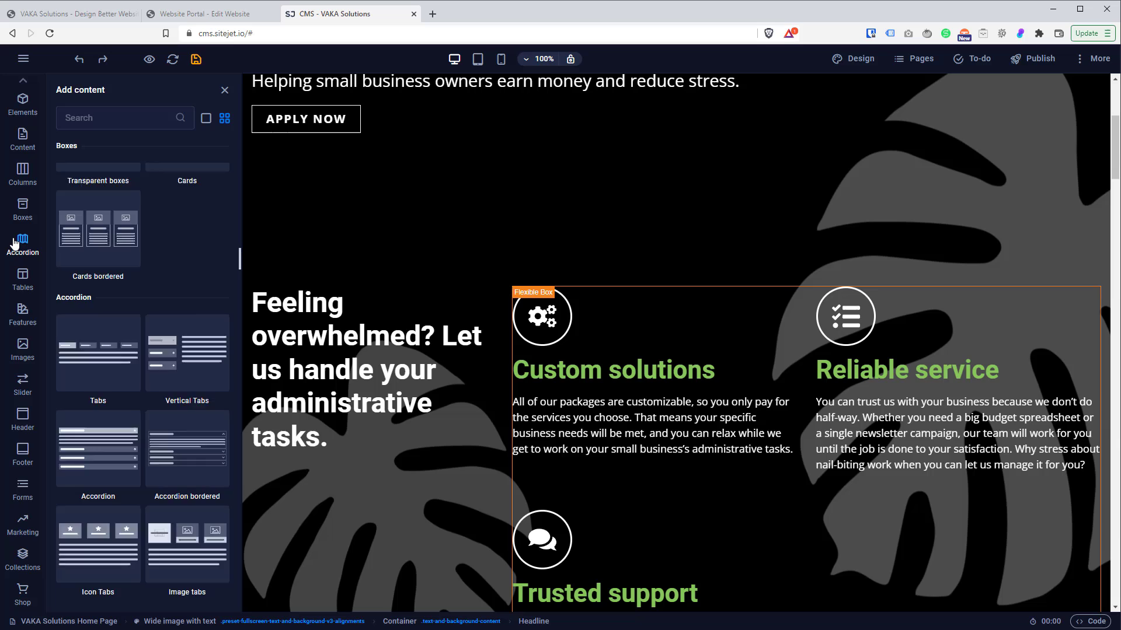
click(29, 286)
- Browse the feature presets, from the cookie bars and timelines down to the social media and review widgets
click(24, 314)
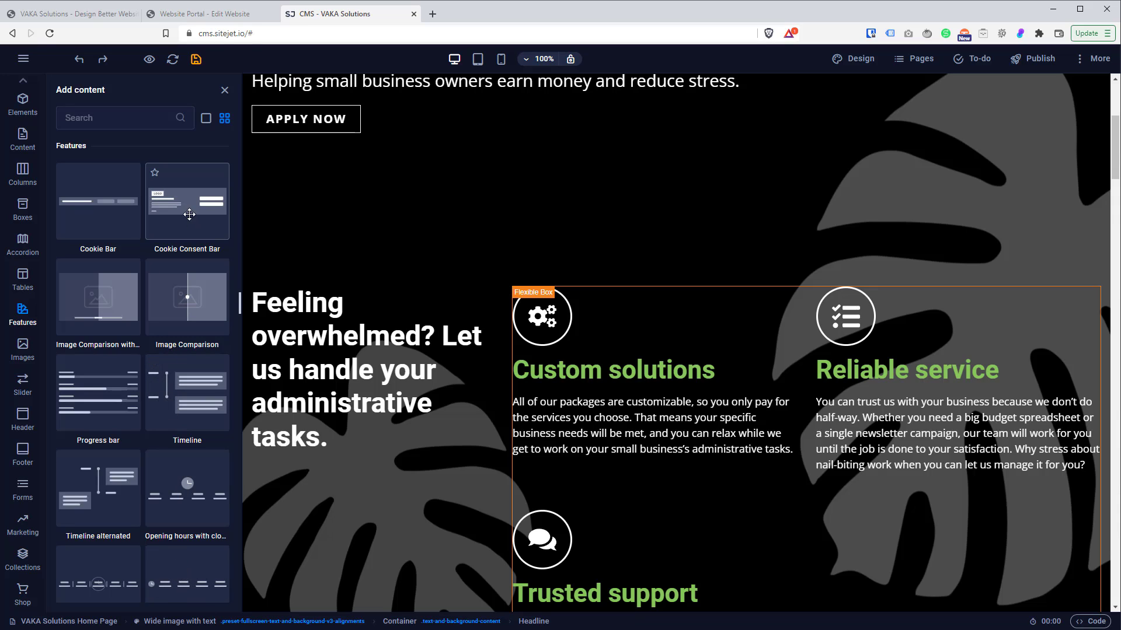
scroll(168, 215, down, 5)
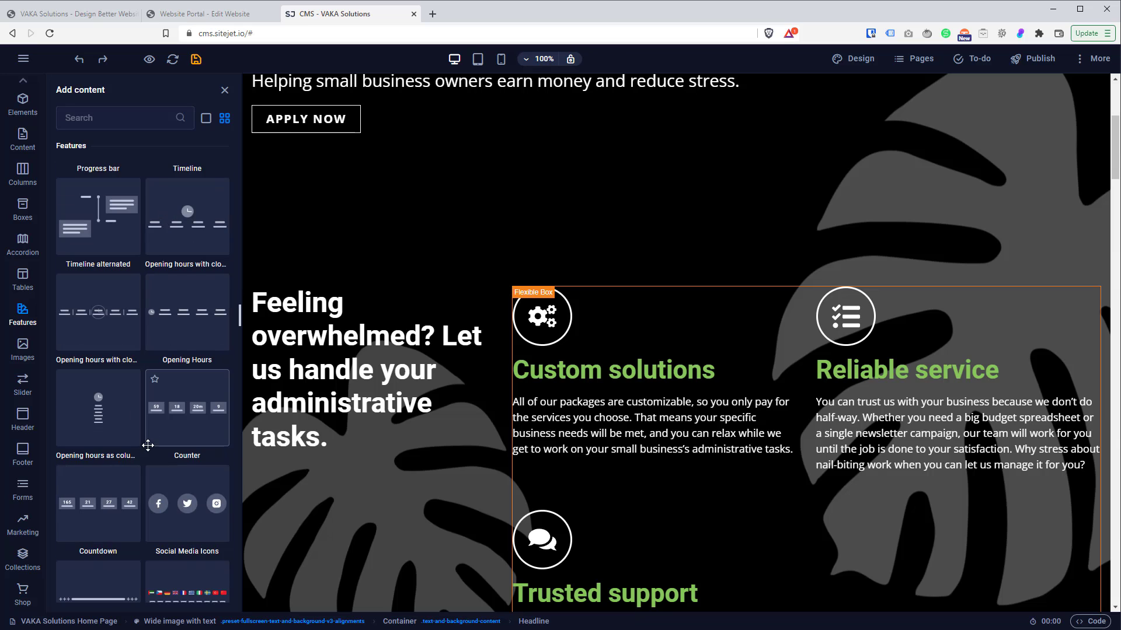
scroll(147, 443, down, 5)
scroll(123, 424, down, 5)
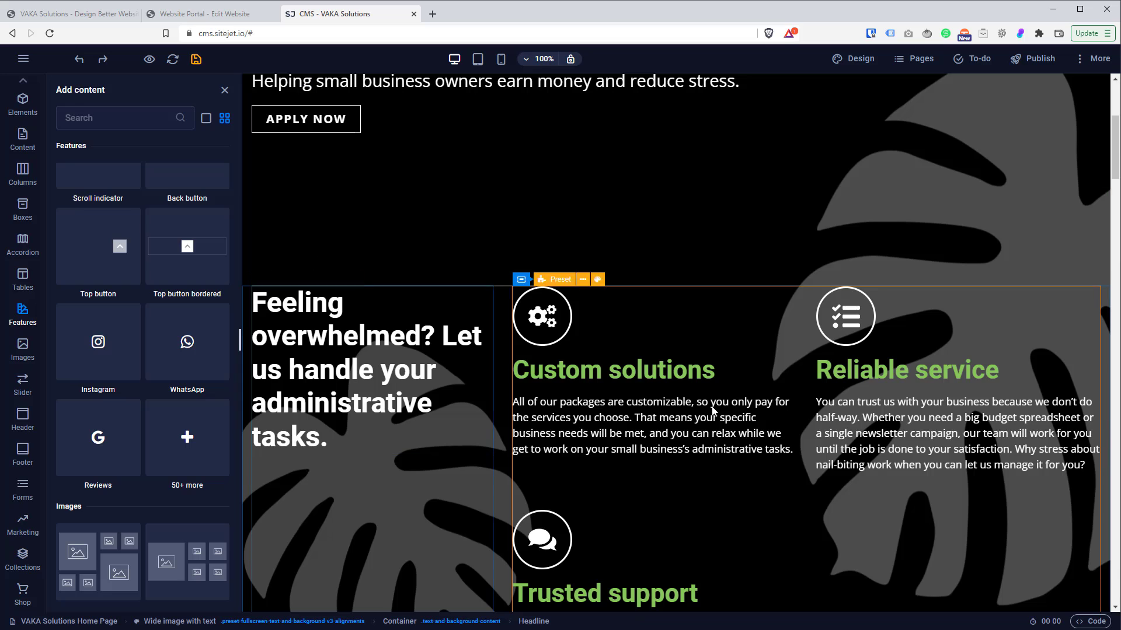
- Compare the image gallery and logo presets with the basic elements that can be added
click(31, 343)
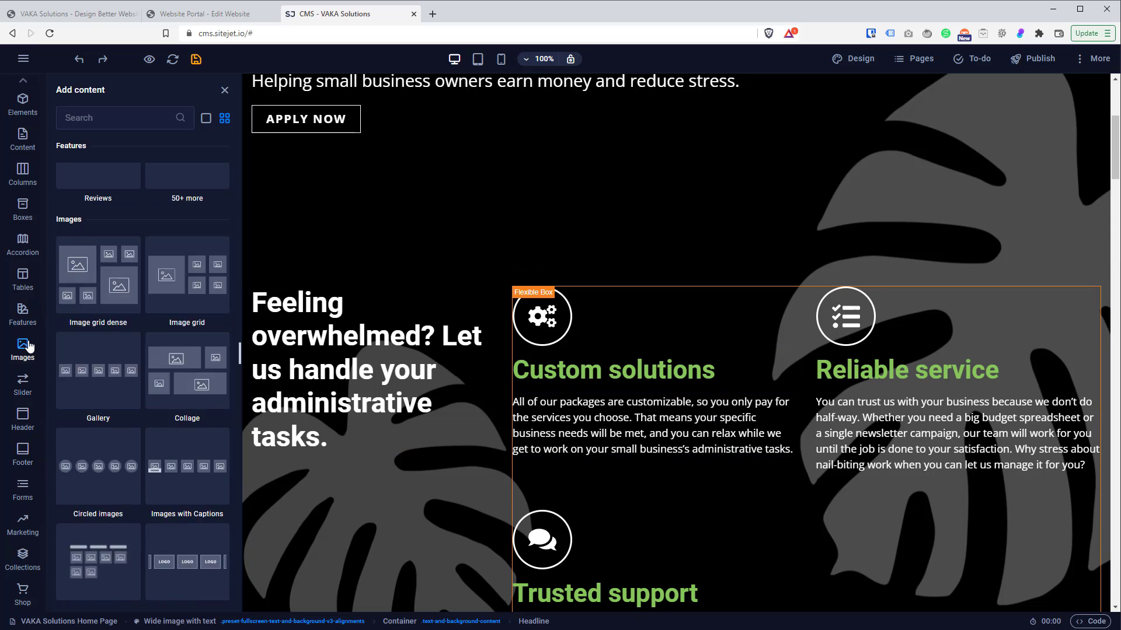
scroll(155, 330, down, 5)
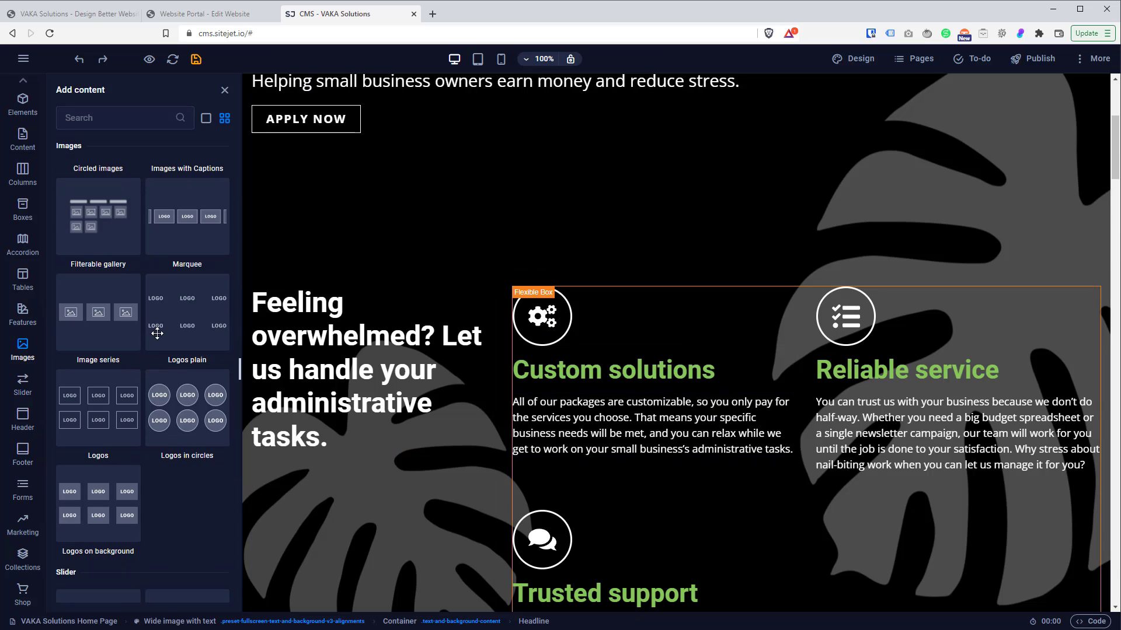
scroll(157, 334, up, 5)
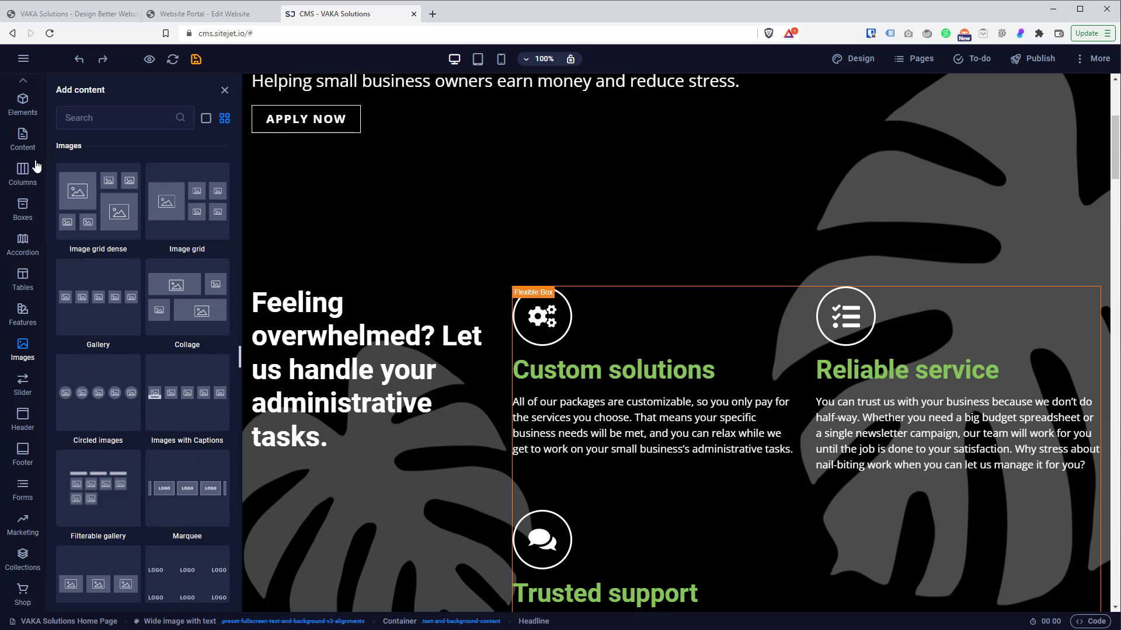
click(22, 108)
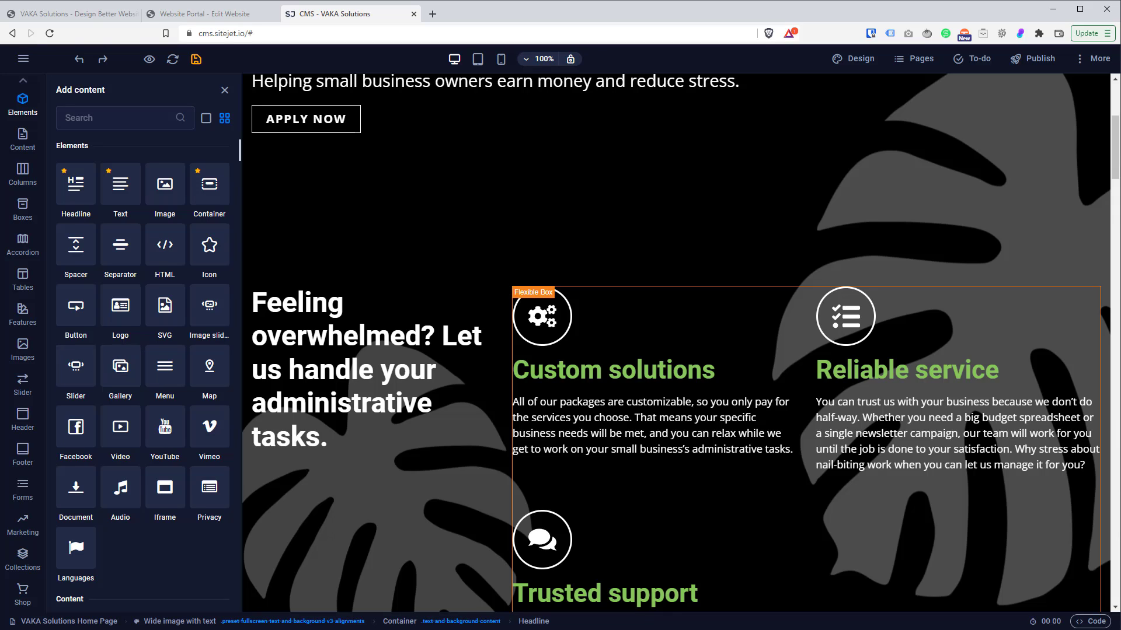
click(26, 357)
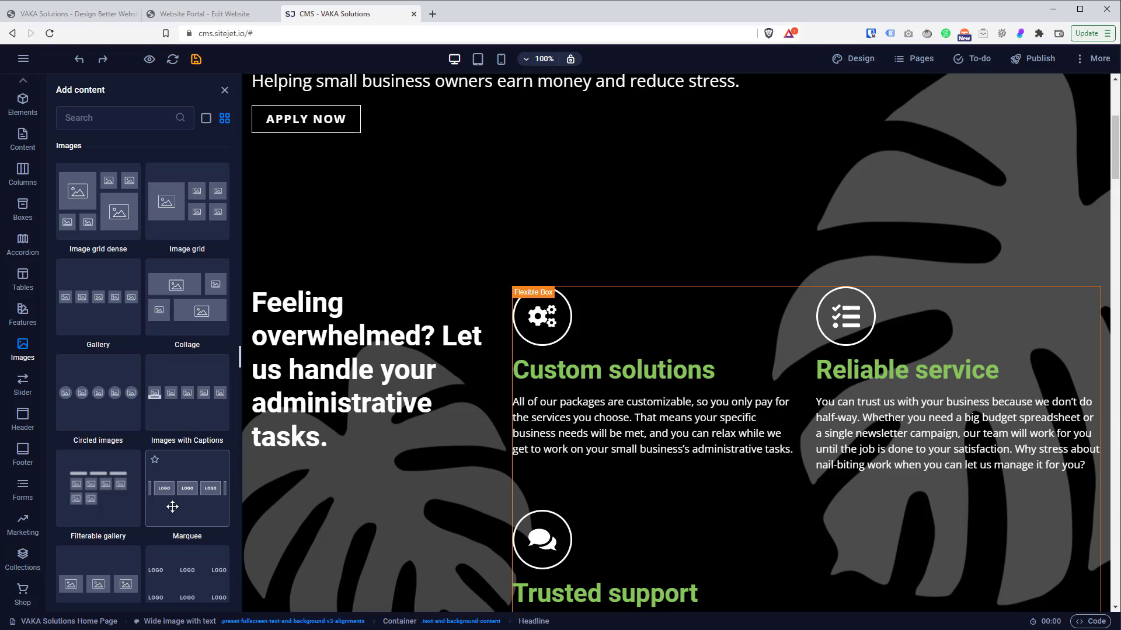
- View the slider, header and footer presets available for the site
click(24, 392)
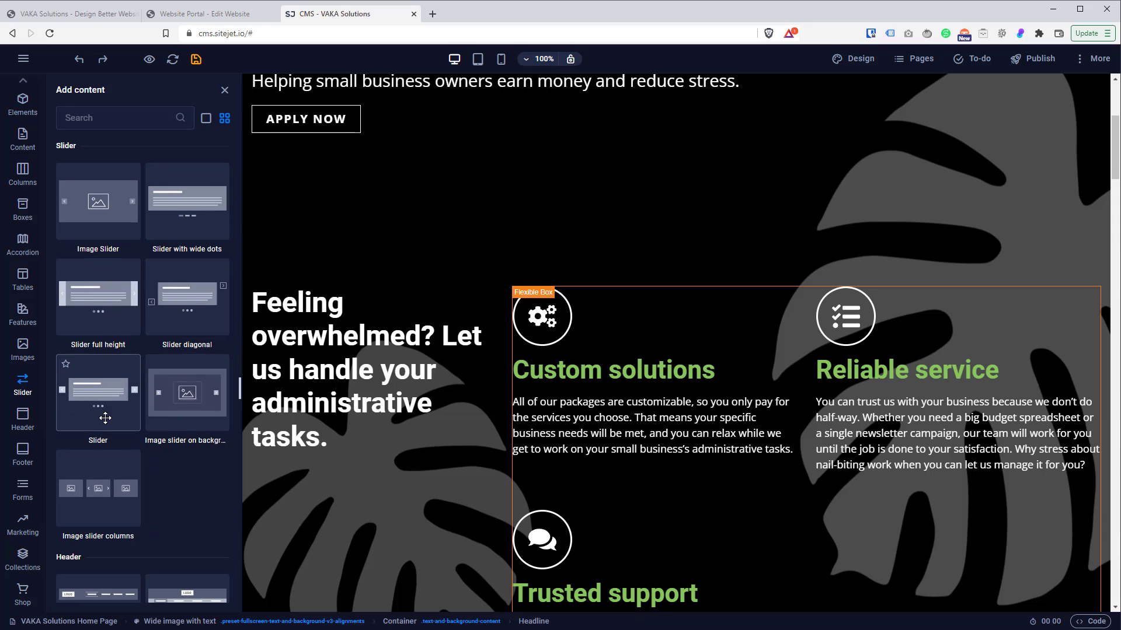
click(24, 419)
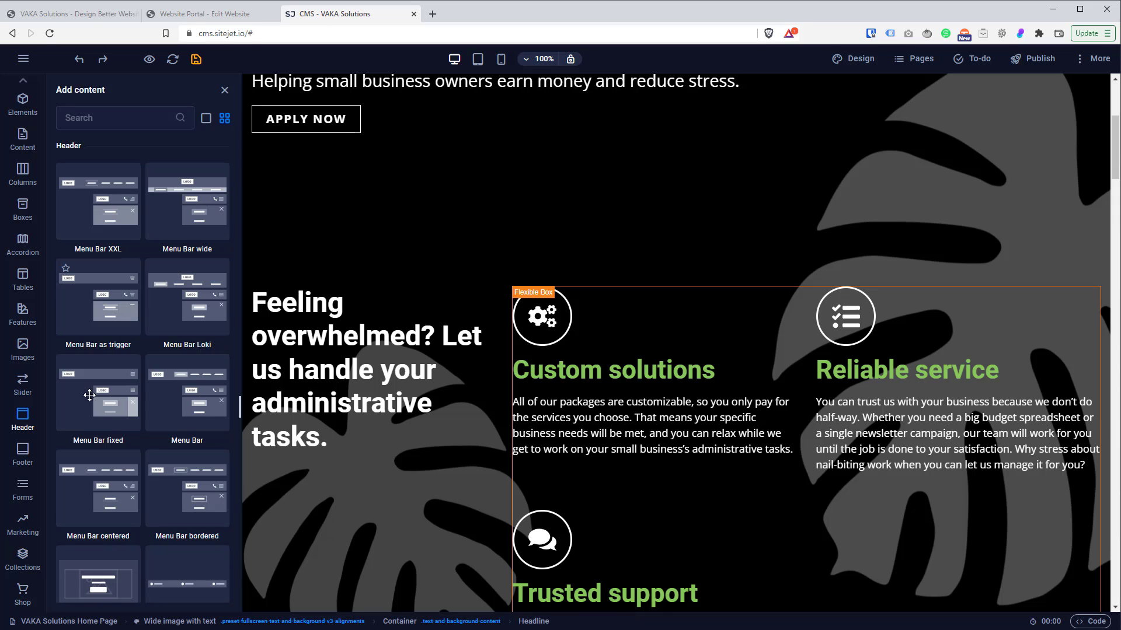
click(29, 450)
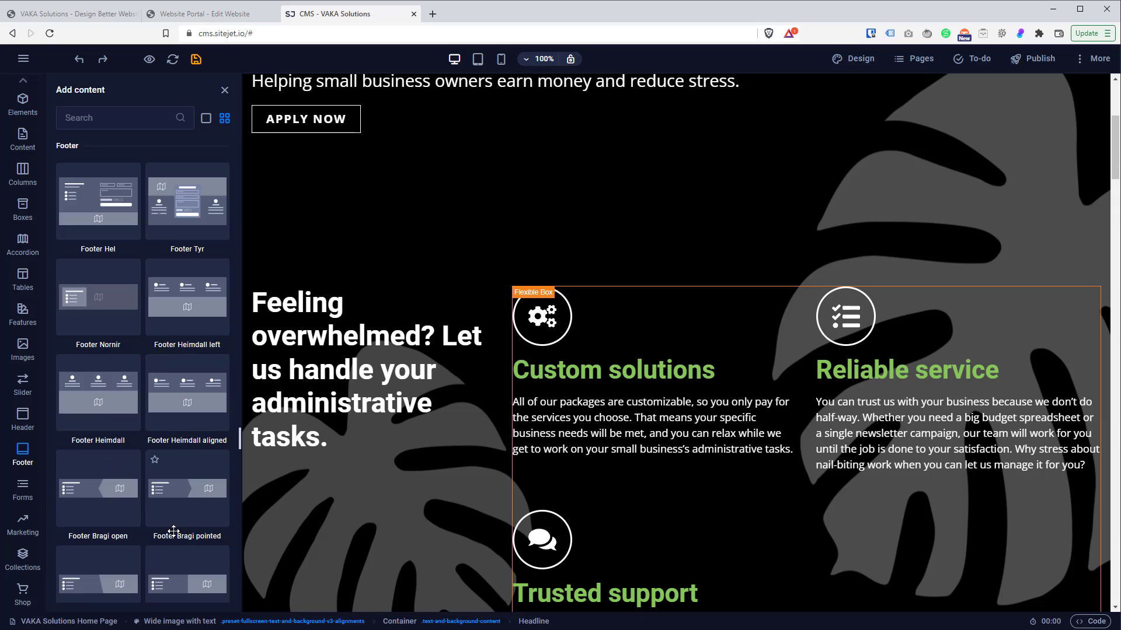
- Browse the contact form presets and individual form fields, as well as the marketing presets
click(23, 490)
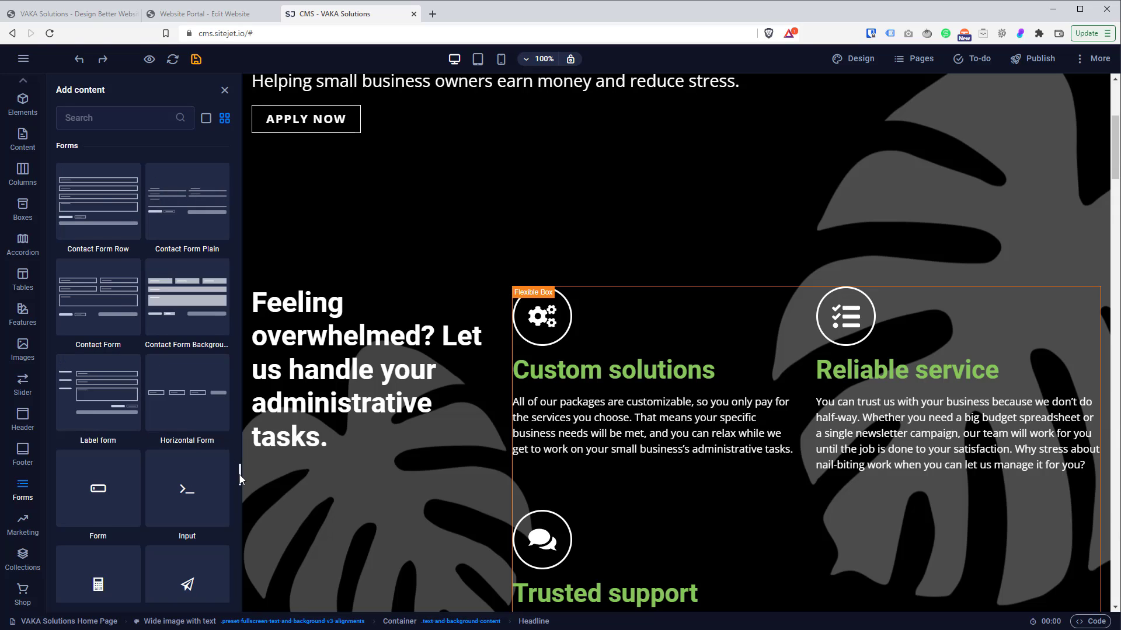
drag(240, 476, 237, 493)
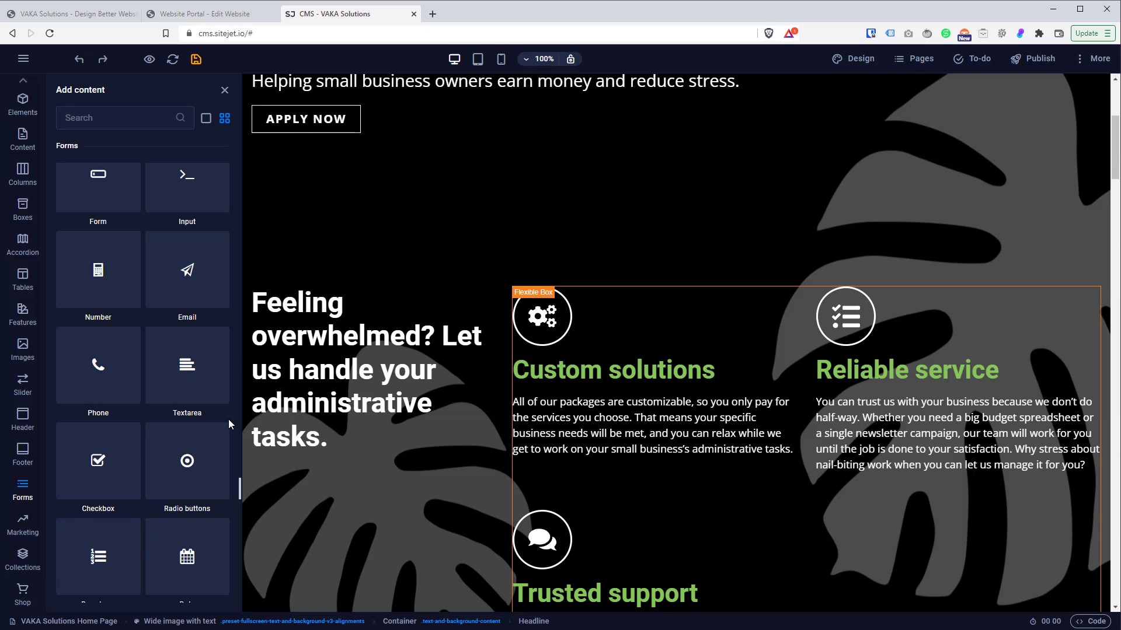
click(29, 532)
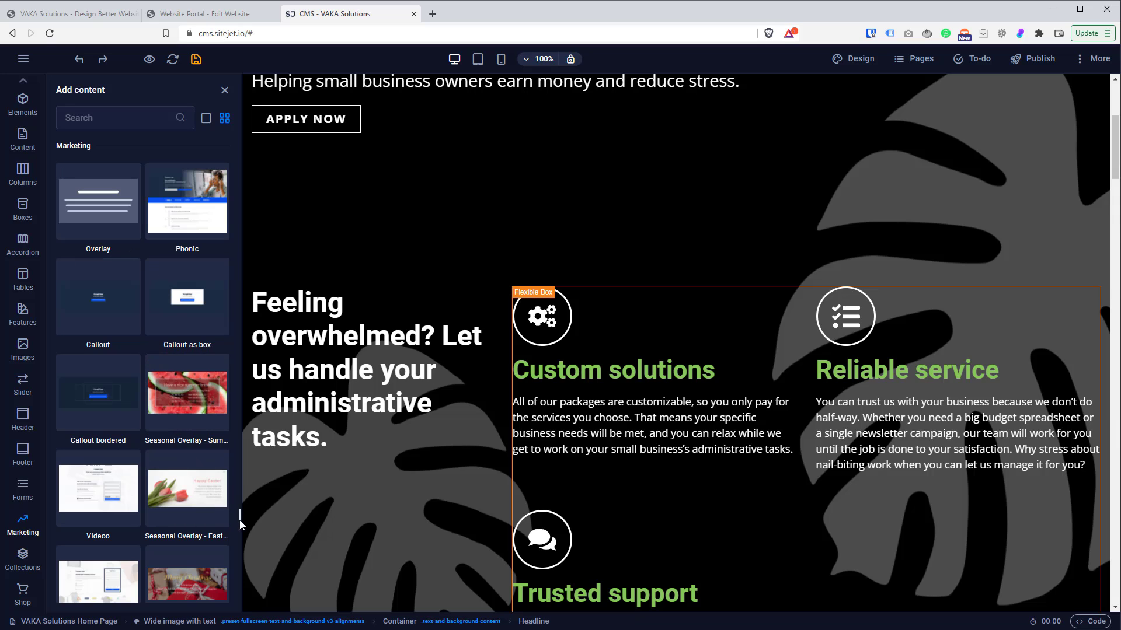
drag(240, 523, 242, 551)
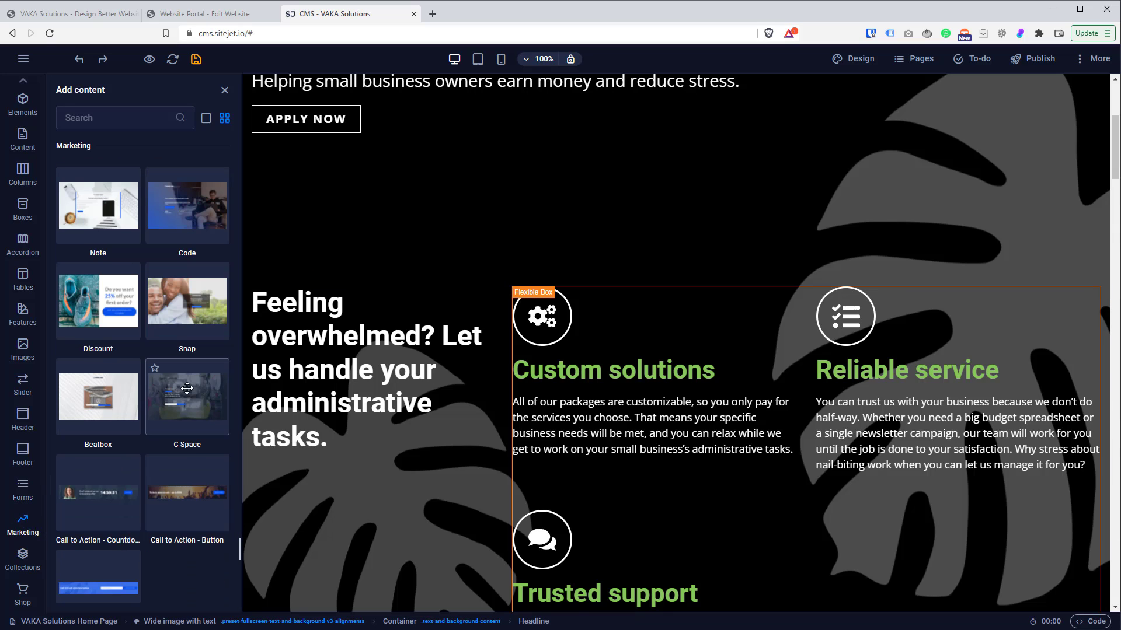
- Review the collection presets and the shop creation option, close the content library and return to the hero section
click(26, 560)
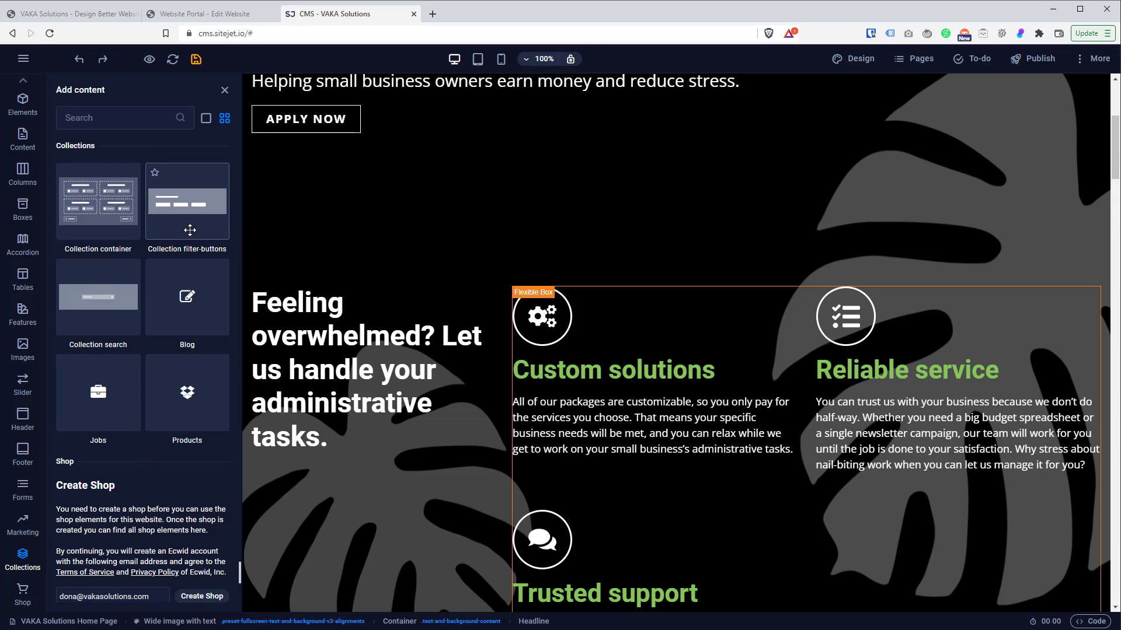
click(25, 596)
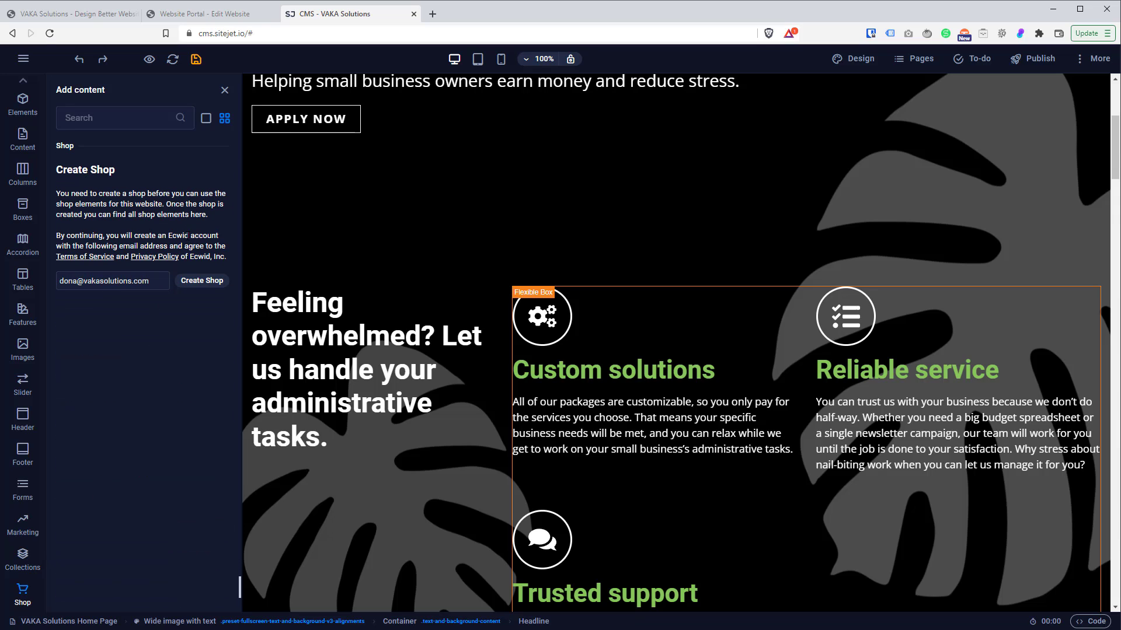
click(191, 351)
drag(239, 585, 239, 573)
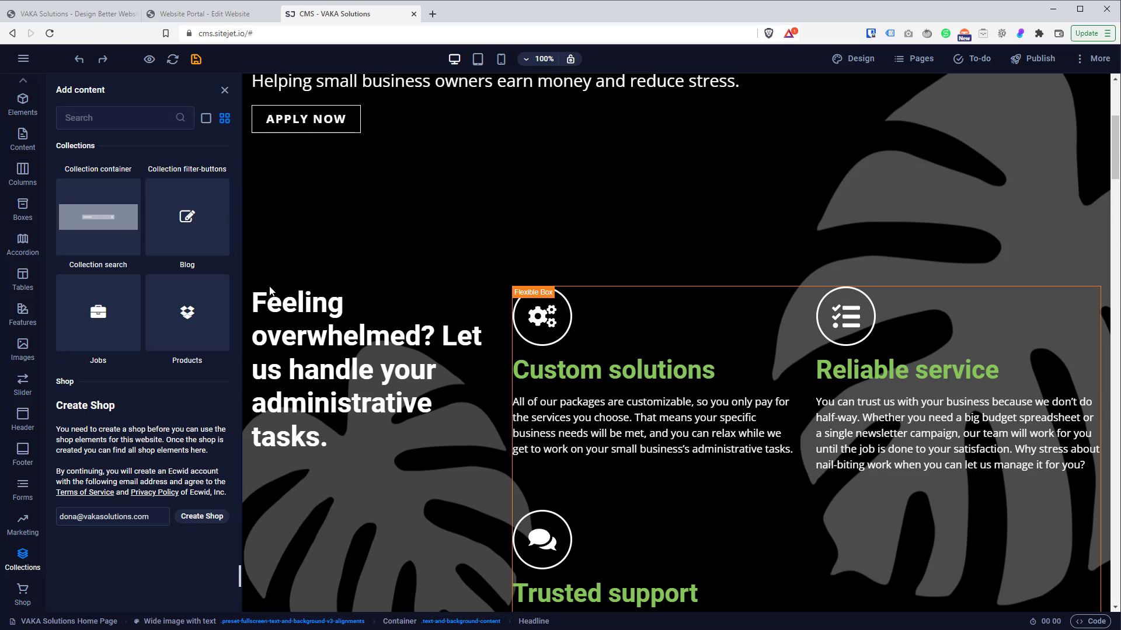
click(224, 90)
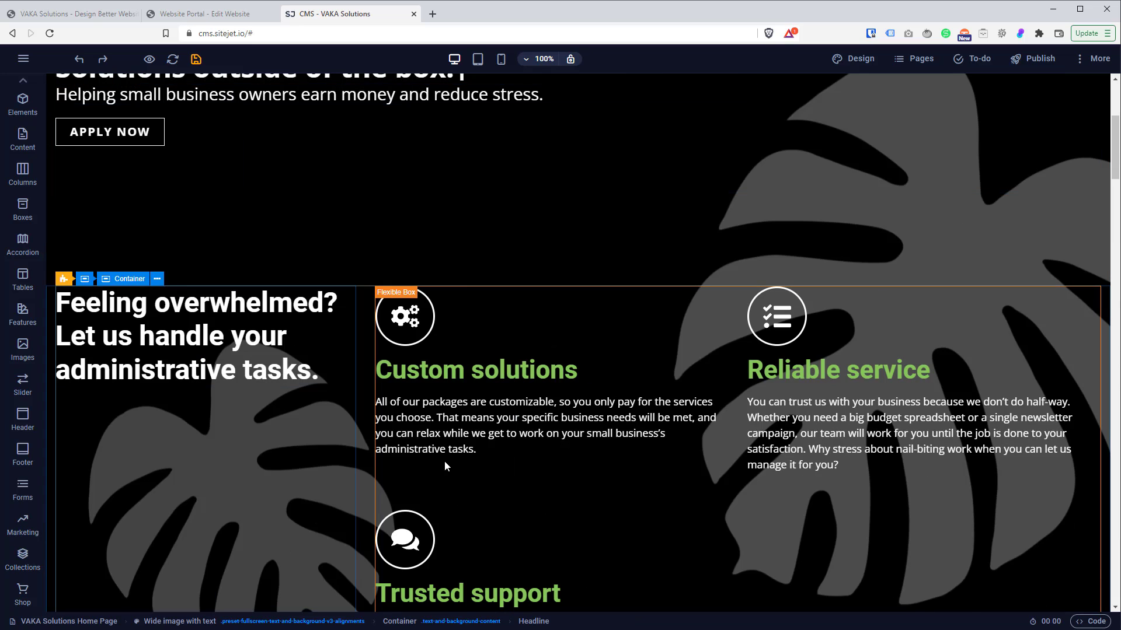
scroll(518, 379, up, 5)
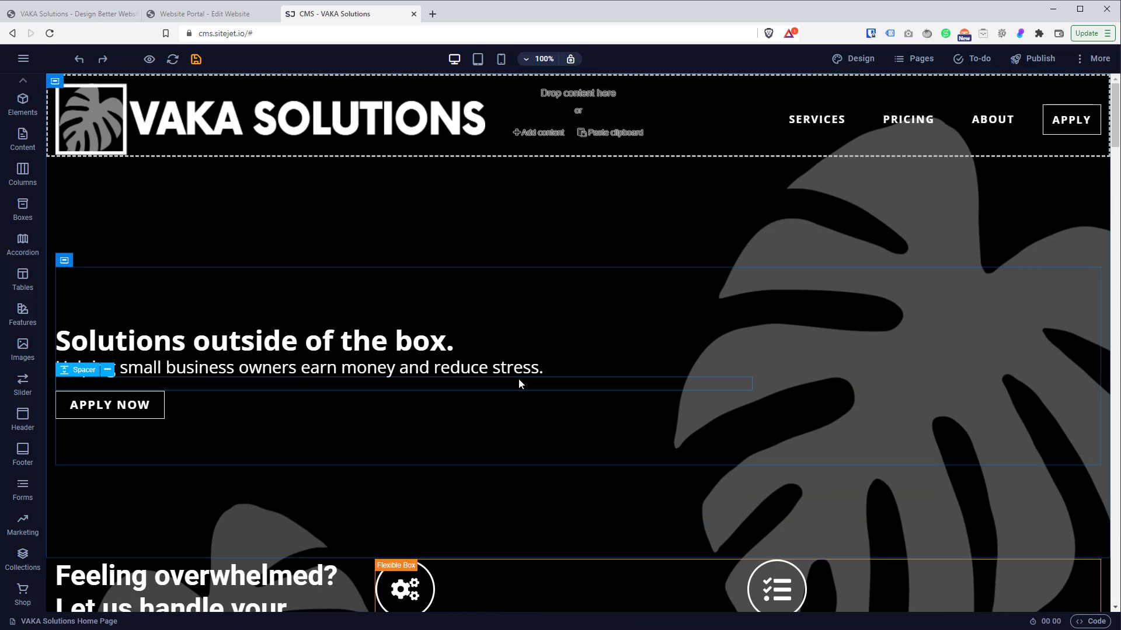